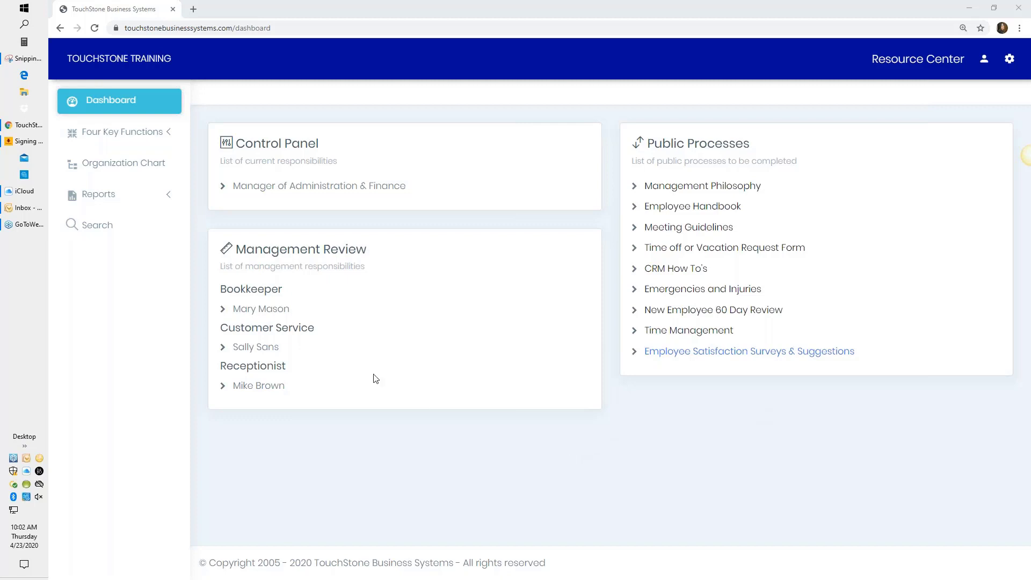
Open the Bookkeeper job description from the organization chart and review its strategic and tactical processes.
{"action": "left_click", "coordinate": [111, 167]}
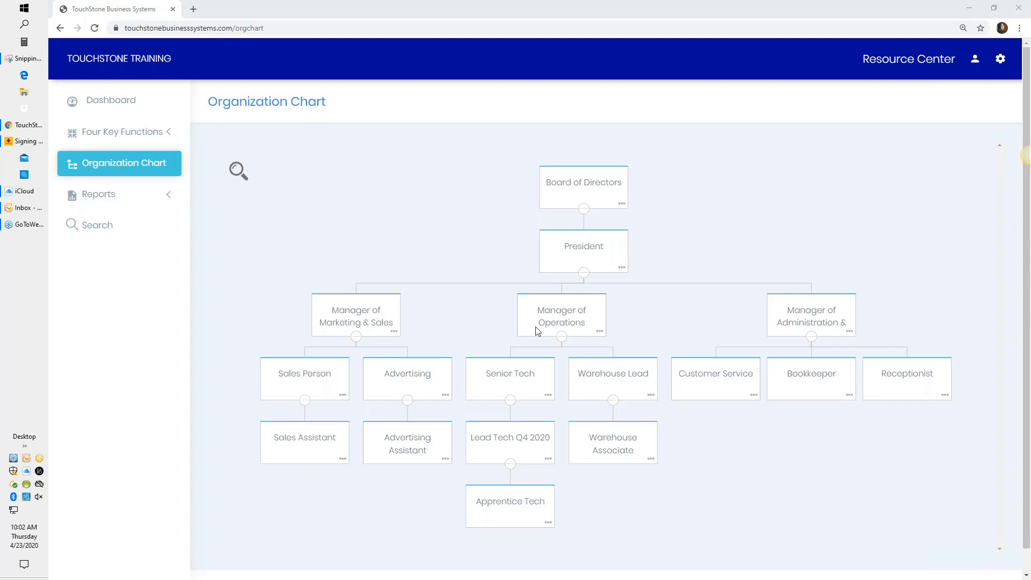
{"action": "left_click", "coordinate": [806, 379]}
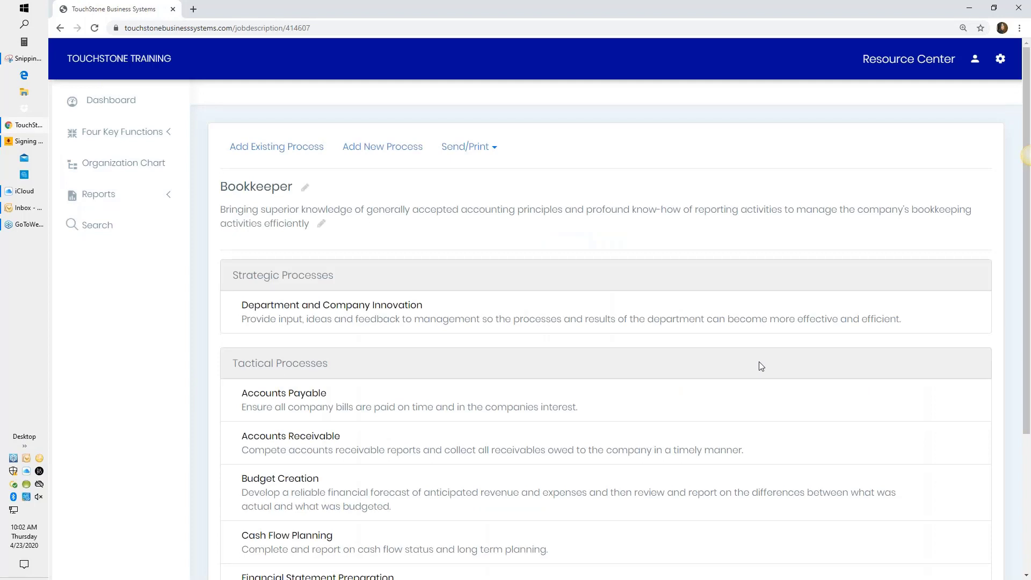
{"action": "scroll", "coordinate": [759, 362], "scroll_direction": "down", "scroll_amount": 1}
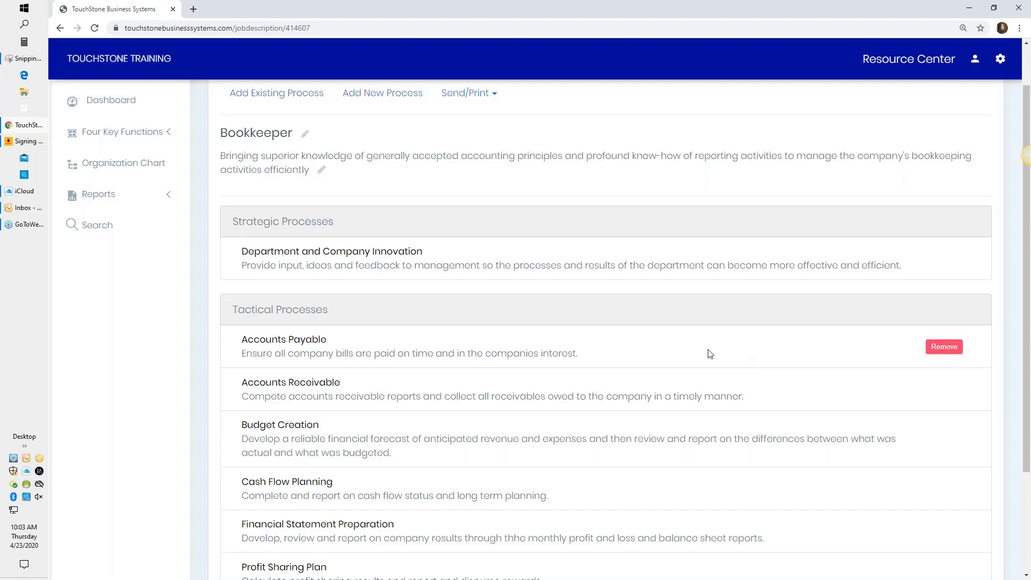
Add a new position beneath Customer Service in the organization chart.
{"action": "left_click", "coordinate": [115, 167]}
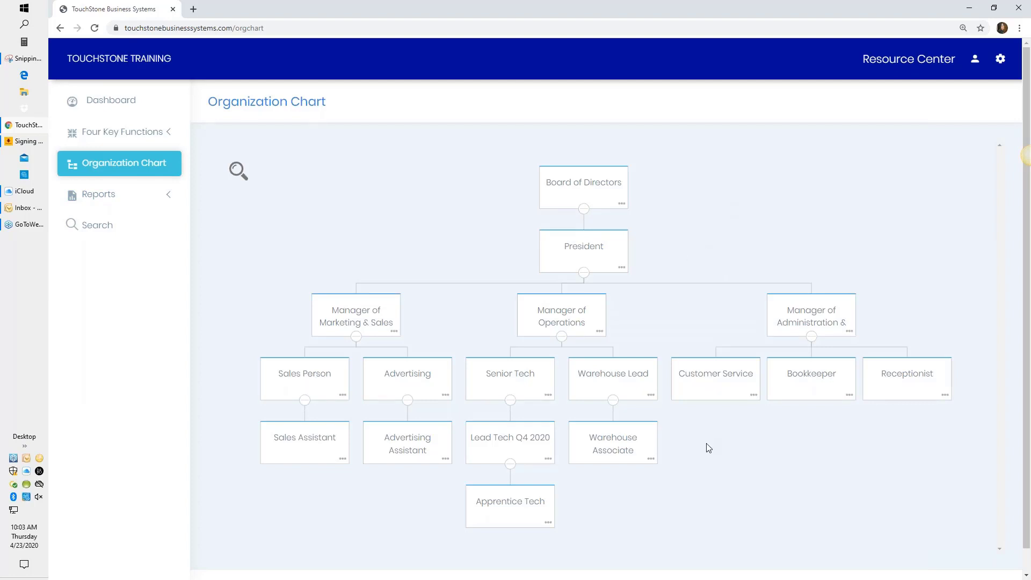
{"action": "left_click", "coordinate": [753, 396]}
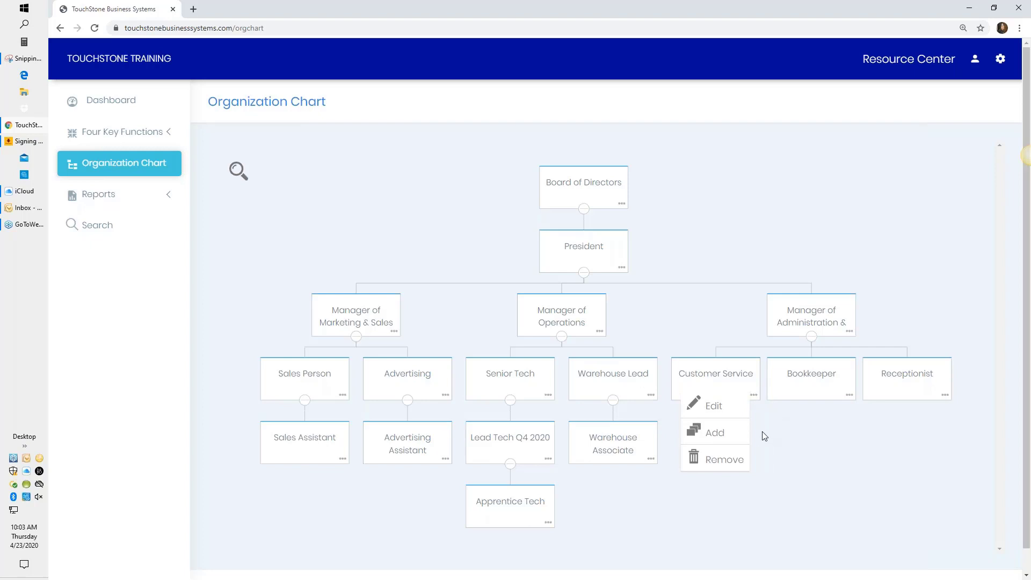
{"action": "left_click", "coordinate": [715, 435]}
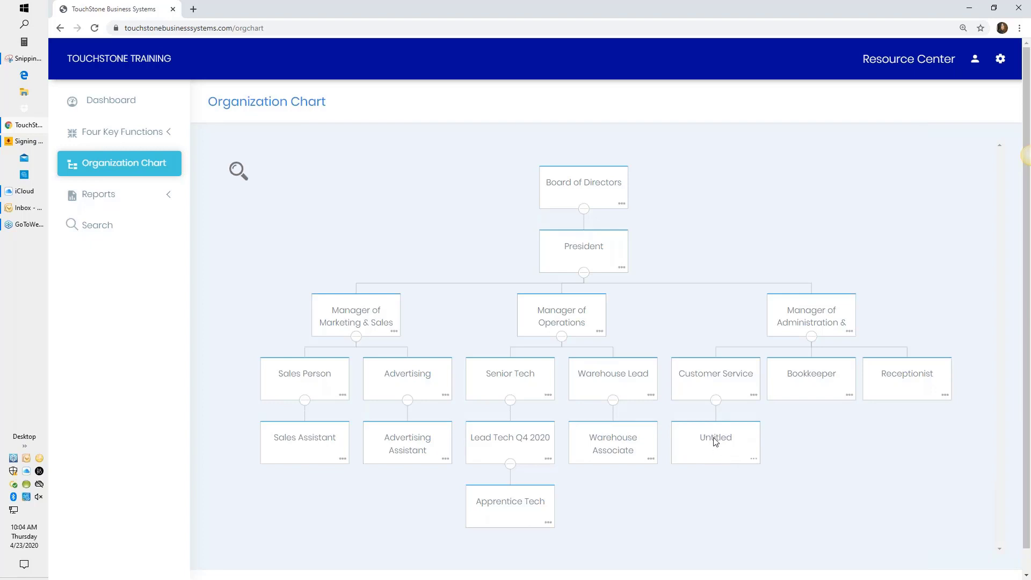
Edit the untitled position beneath Customer Service and set its title to "assistant CS".
{"action": "left_click", "coordinate": [754, 459]}
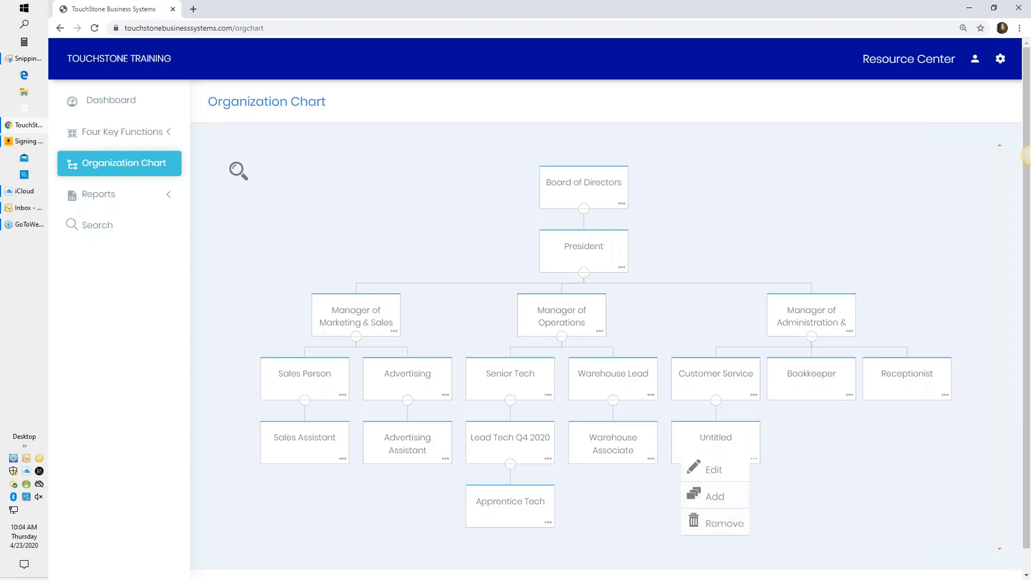
{"action": "left_click", "coordinate": [715, 473]}
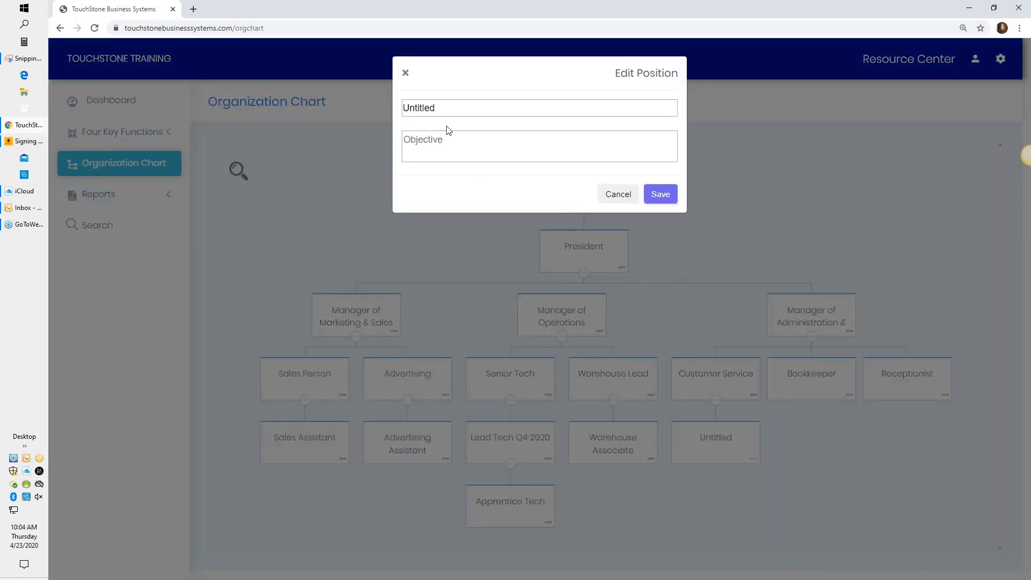
{"action": "left_click_drag", "start_coordinate": [445, 108], "coordinate": [395, 110]}
{"action": "type", "text": "assistant S"}
{"action": "key", "text": "BackSpace"}
{"action": "type", "text": "CS"}
Enter "the purpuse" as the position's objective and save the position.
{"action": "left_click", "coordinate": [411, 140]}
{"action": "type", "text": "the purps"}
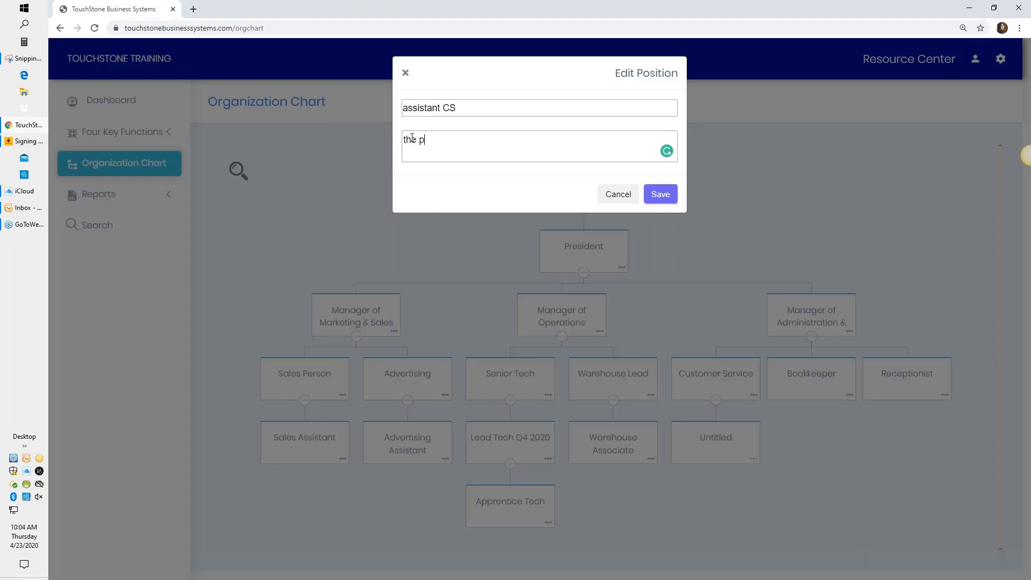
{"action": "type", "text": "oe"}
{"action": "key", "text": "BackSpace"}
{"action": "key", "text": "BackSpace"}
{"action": "key", "text": "BackSpace"}
{"action": "type", "text": "use"}
{"action": "left_click", "coordinate": [659, 203]}
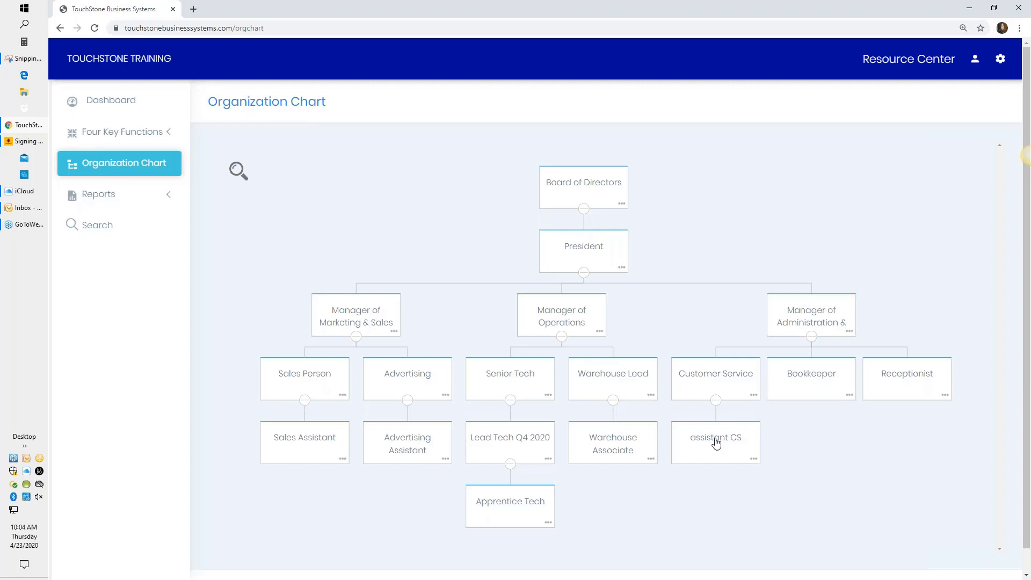
Open the assistant CS job description and change its title to "Assistant CS", saving the edit.
{"action": "left_click", "coordinate": [713, 442]}
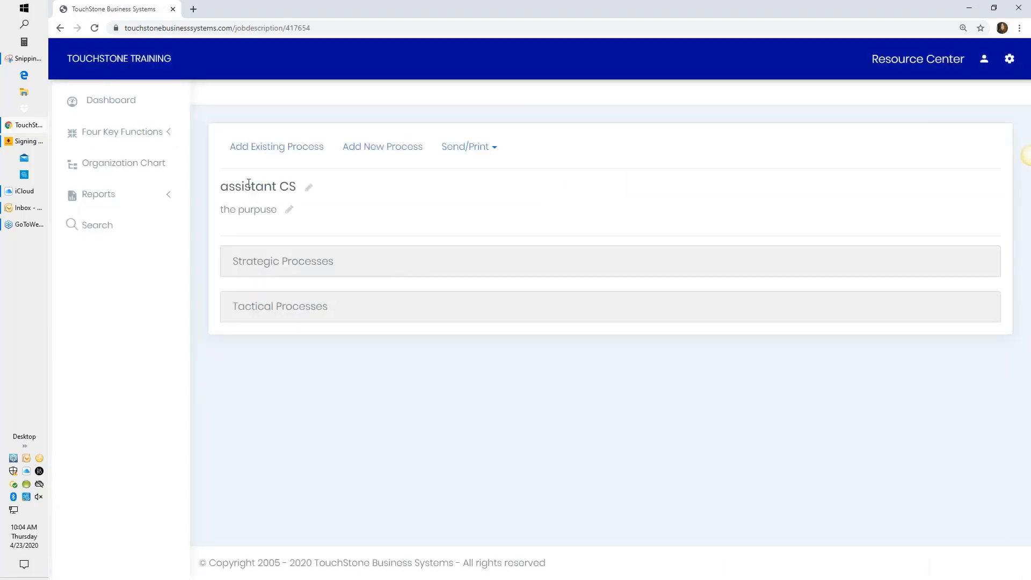
{"action": "left_click", "coordinate": [309, 188]}
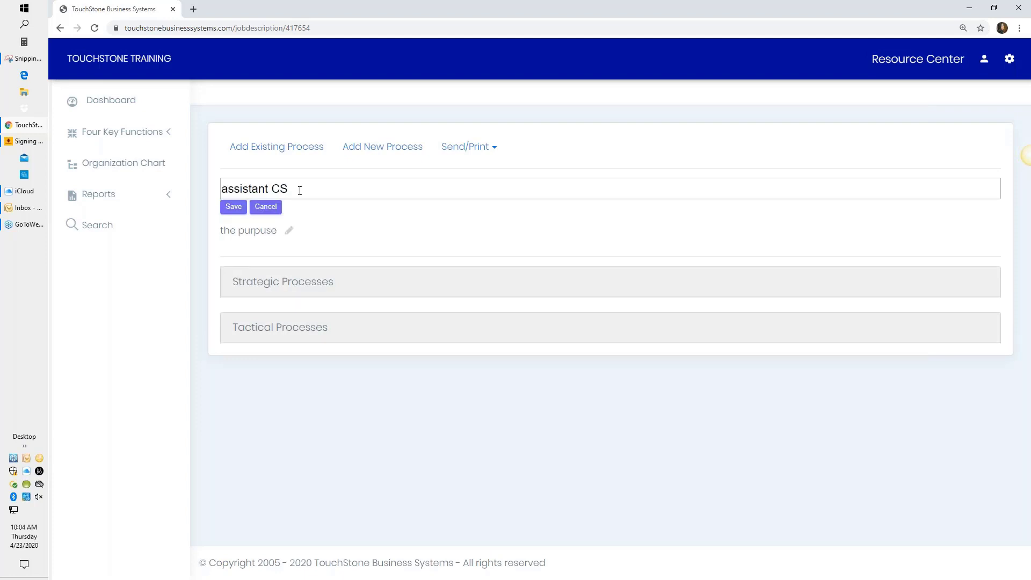
{"action": "left_click", "coordinate": [229, 190]}
{"action": "key", "text": "BackSpace"}
{"action": "type", "text": "A"}
{"action": "left_click", "coordinate": [234, 206]}
Replace the Assistant CS objective with "the result" and save it.
{"action": "left_click", "coordinate": [288, 210]}
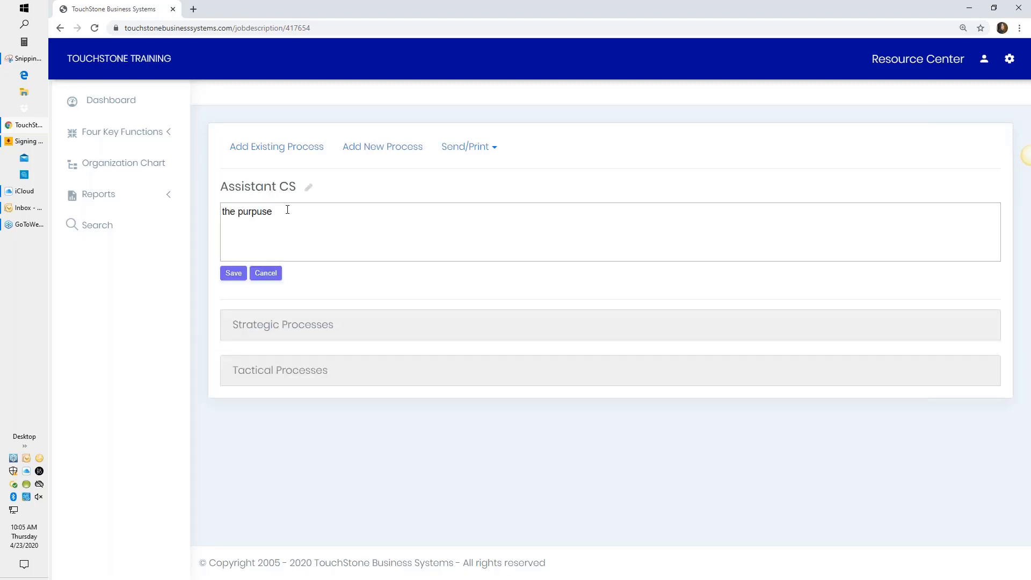
{"action": "left_click", "coordinate": [261, 210]}
{"action": "key", "text": "BackSpace"}
{"action": "type", "text": "o"}
{"action": "left_click_drag", "start_coordinate": [274, 209], "coordinate": [212, 214]}
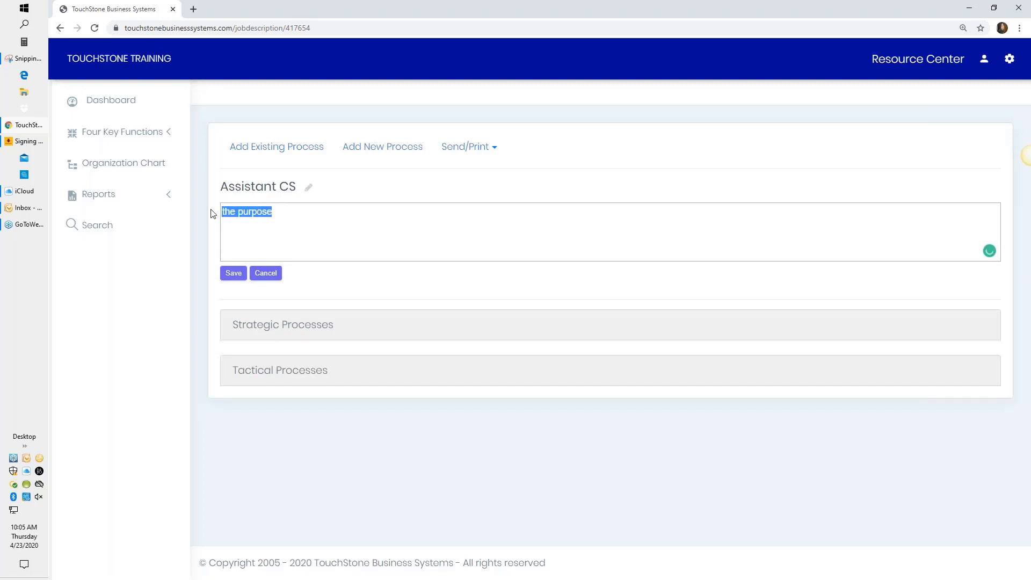
{"action": "key", "text": "BackSpace"}
{"action": "type", "text": "the res"}
{"action": "type", "text": "esult"}
{"action": "left_click", "coordinate": [233, 273]}
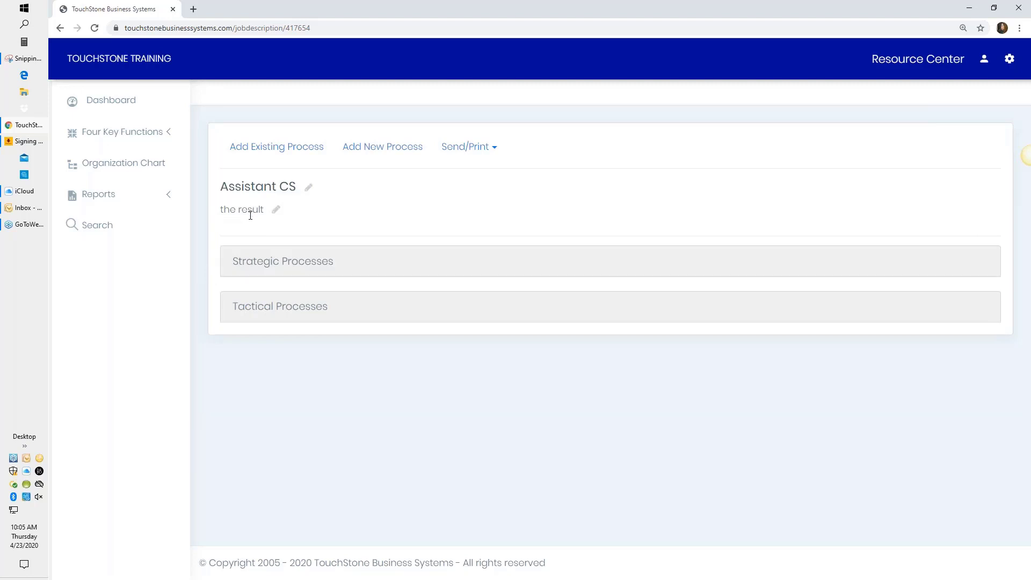
Open the Manager of Marketing & Sales job description from the organization chart to view its title and objective.
{"action": "left_click", "coordinate": [147, 168]}
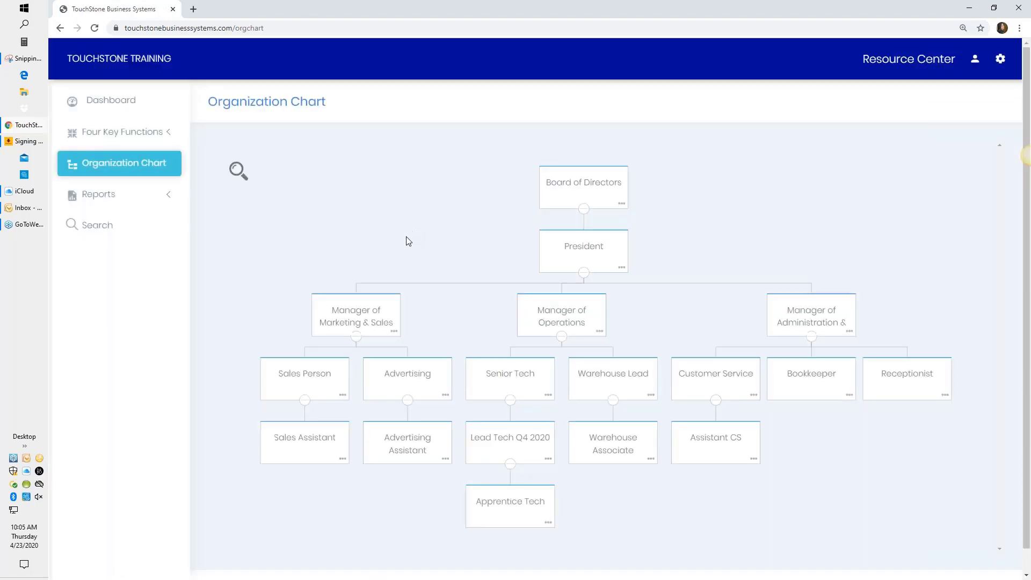
{"action": "left_click", "coordinate": [355, 315]}
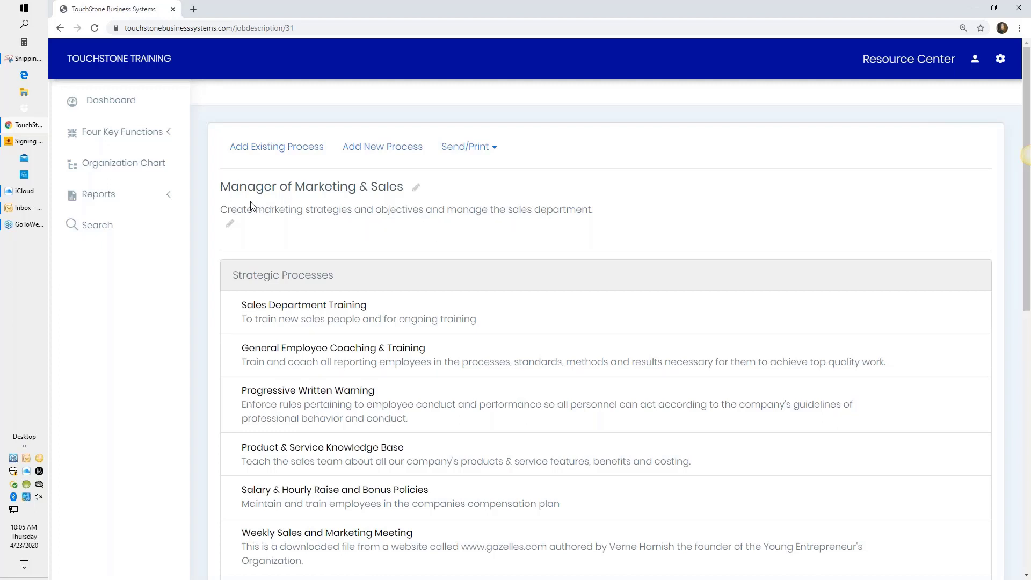
Open the Manager of Administration & Finance job description and examine its editable objective text and strategic processes without saving changes.
{"action": "left_click", "coordinate": [137, 168]}
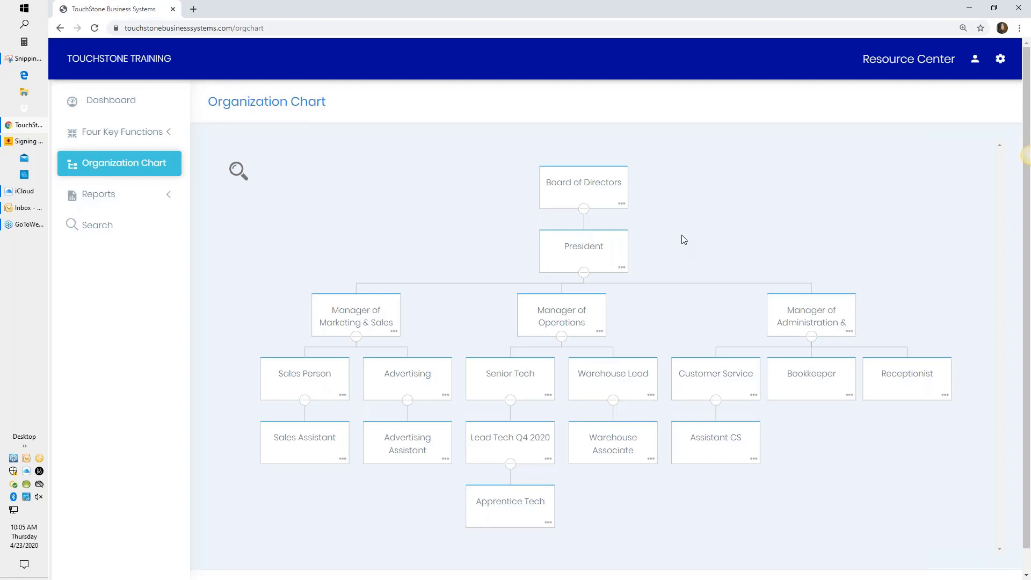
{"action": "left_click", "coordinate": [810, 318]}
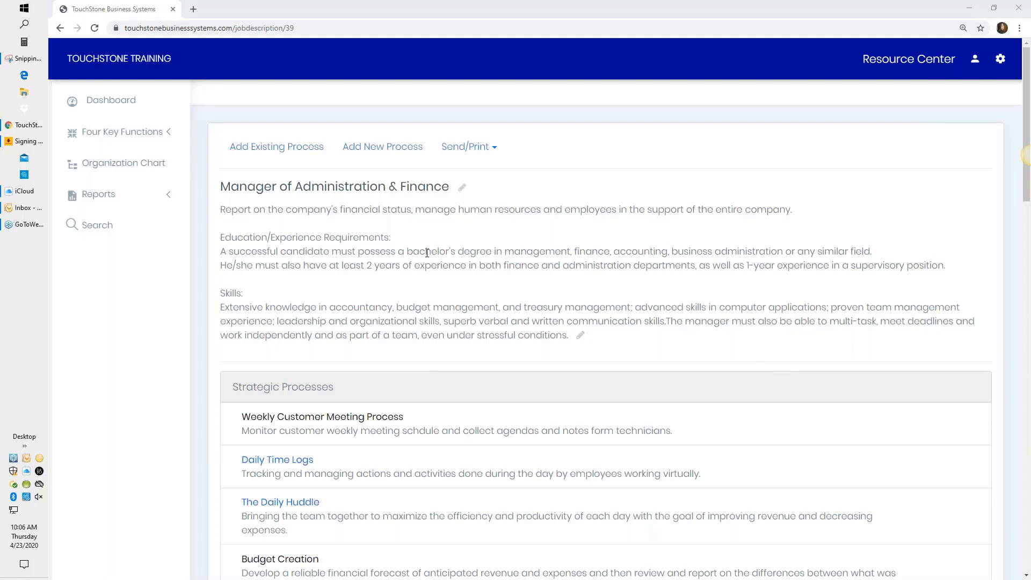
{"action": "left_click", "coordinate": [580, 335]}
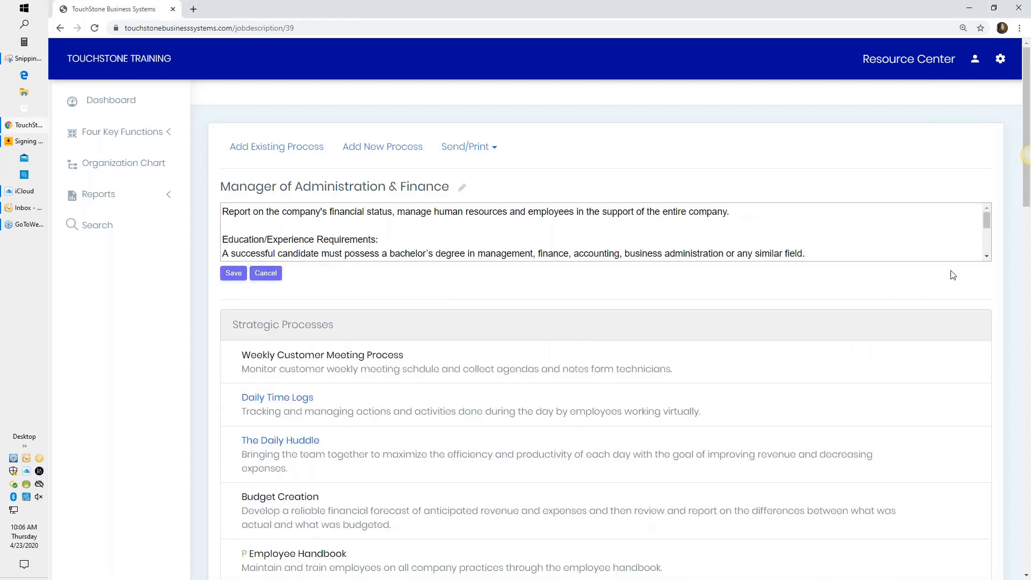
{"action": "mouse_move", "coordinate": [987, 221]}
{"action": "left_mouse_down"}
{"action": "mouse_move", "coordinate": [988, 249]}
{"action": "mouse_move", "coordinate": [992, 218]}
{"action": "left_mouse_up"}
{"action": "left_click", "coordinate": [267, 274]}
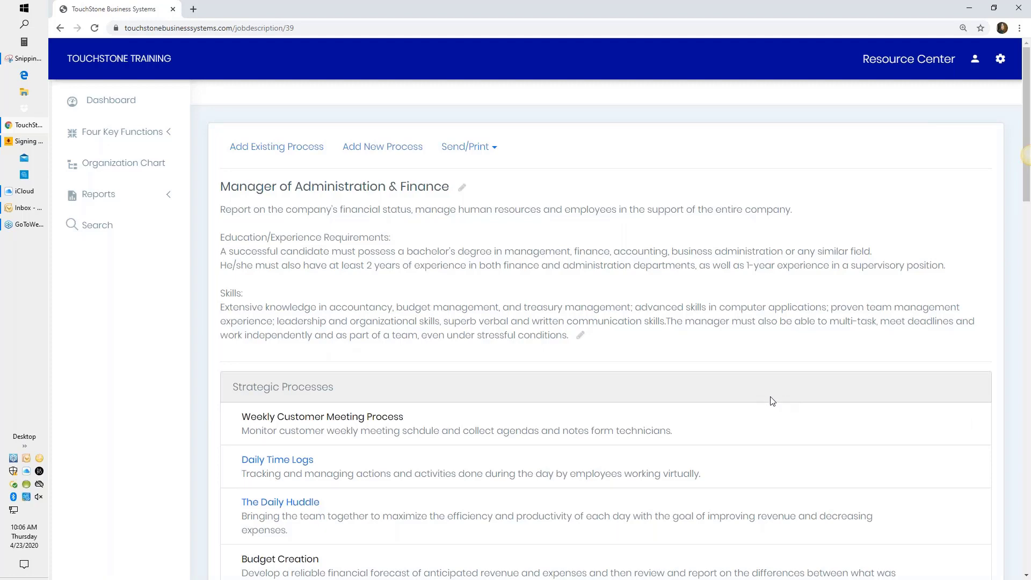
{"action": "scroll", "coordinate": [505, 427], "scroll_direction": "down", "scroll_amount": 8}
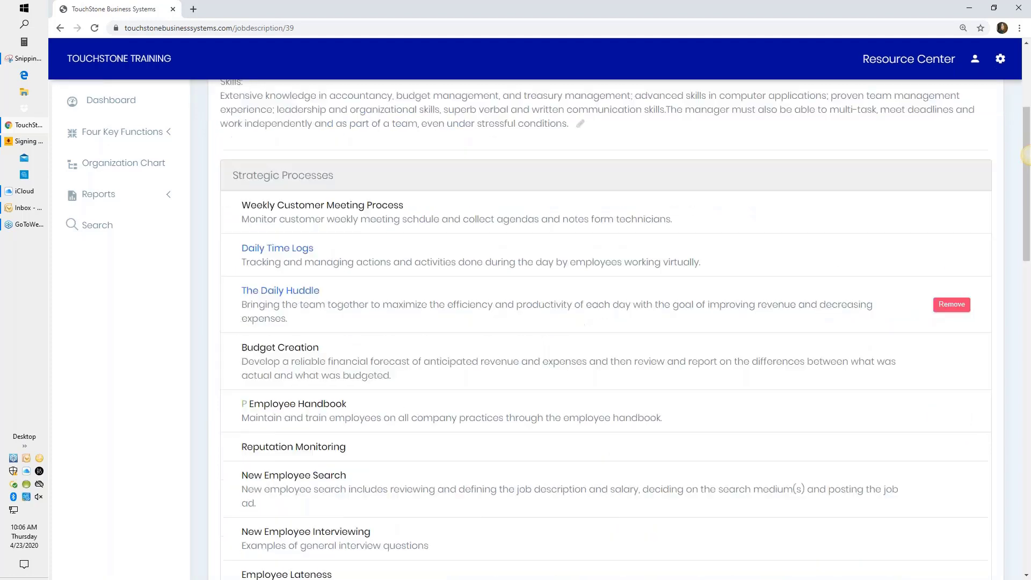
{"action": "scroll", "coordinate": [510, 427], "scroll_direction": "up", "scroll_amount": 8}
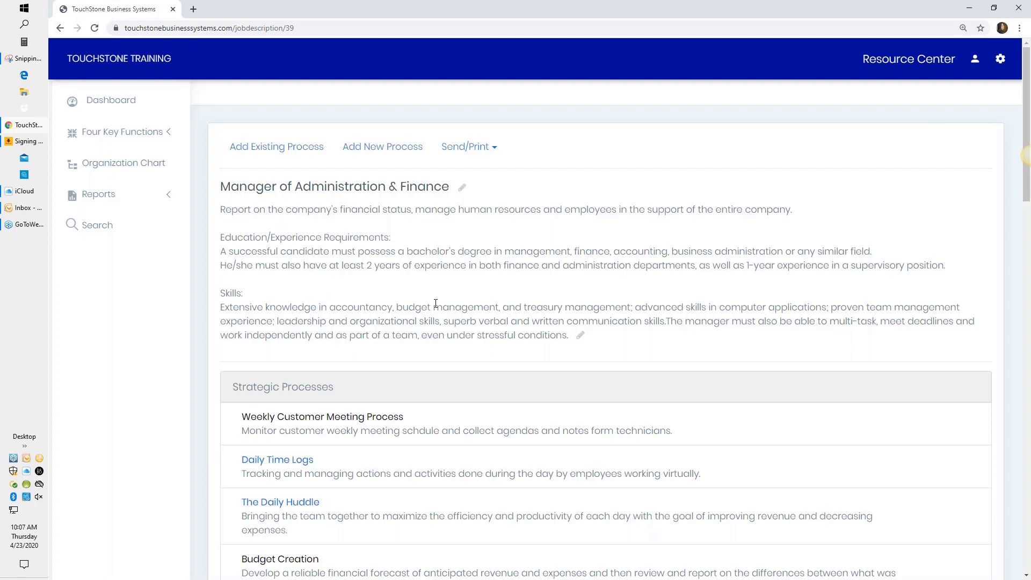
{"action": "mouse_move", "coordinate": [344, 431]}
Open the Assistant CS job description from the organization chart to check its strategic and tactical process sections.
{"action": "left_click", "coordinate": [129, 166]}
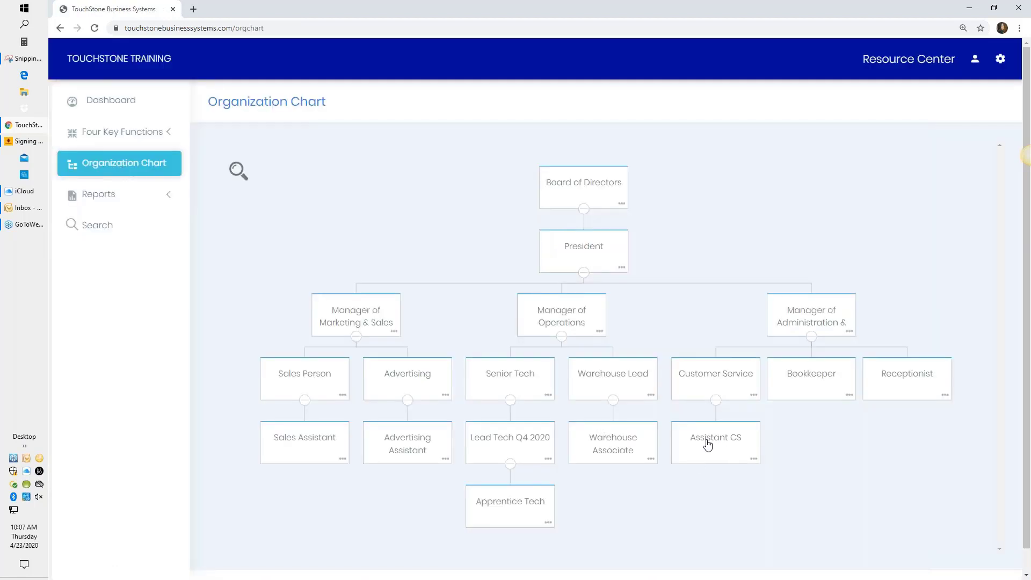
{"action": "left_click", "coordinate": [706, 443]}
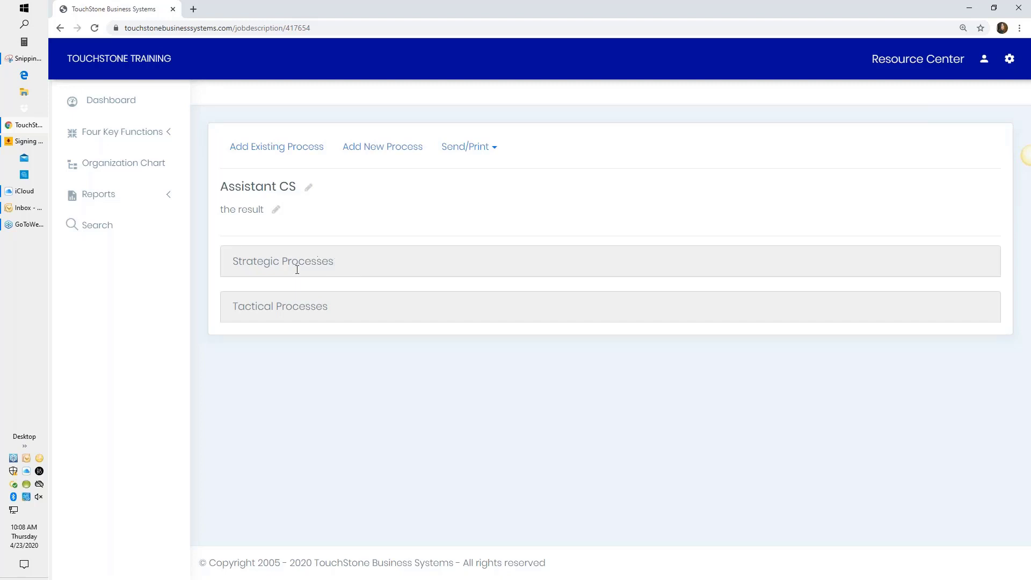
Open the Manager of Marketing & Sales job description and review its full lists of strategic and tactical processes.
{"action": "left_click", "coordinate": [125, 169]}
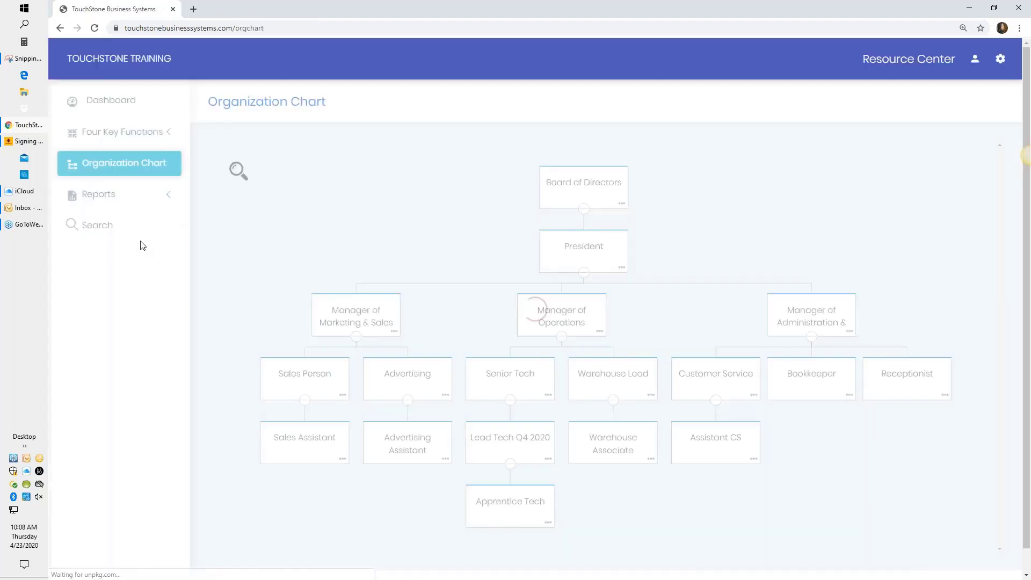
{"action": "left_click", "coordinate": [357, 322]}
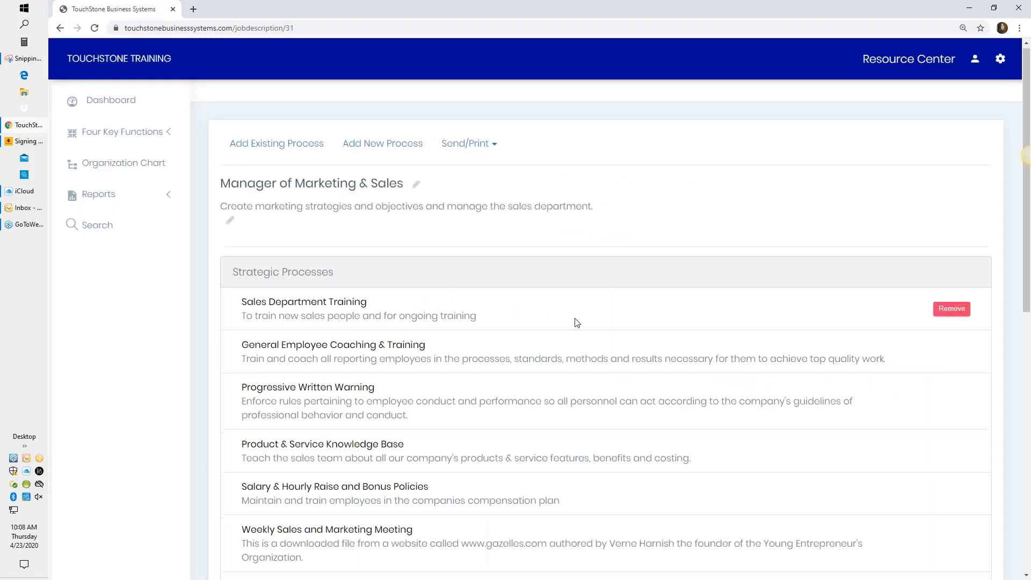
{"action": "scroll", "coordinate": [576, 323], "scroll_direction": "down", "scroll_amount": 1}
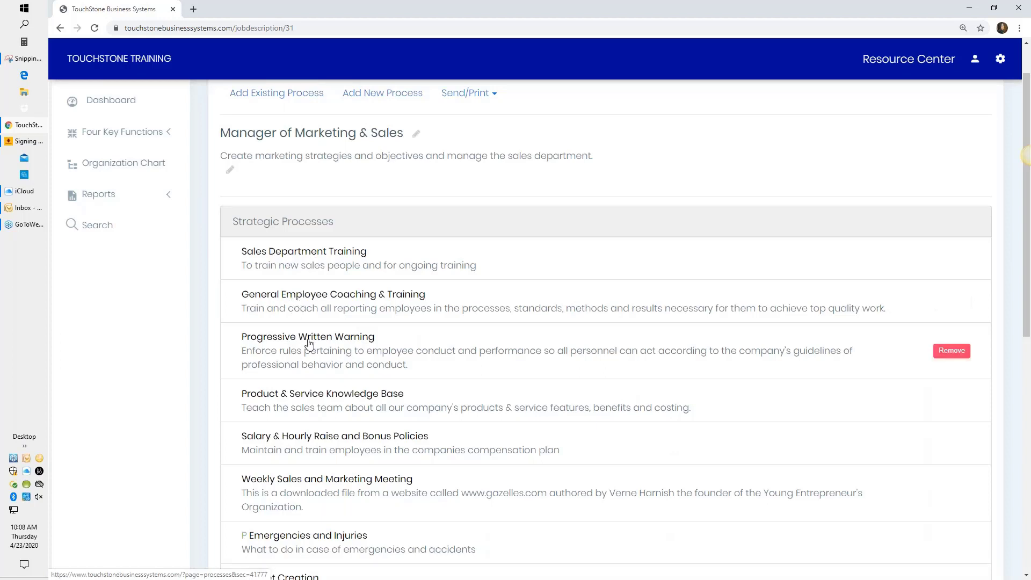
{"action": "scroll", "coordinate": [513, 390], "scroll_direction": "down", "scroll_amount": 2}
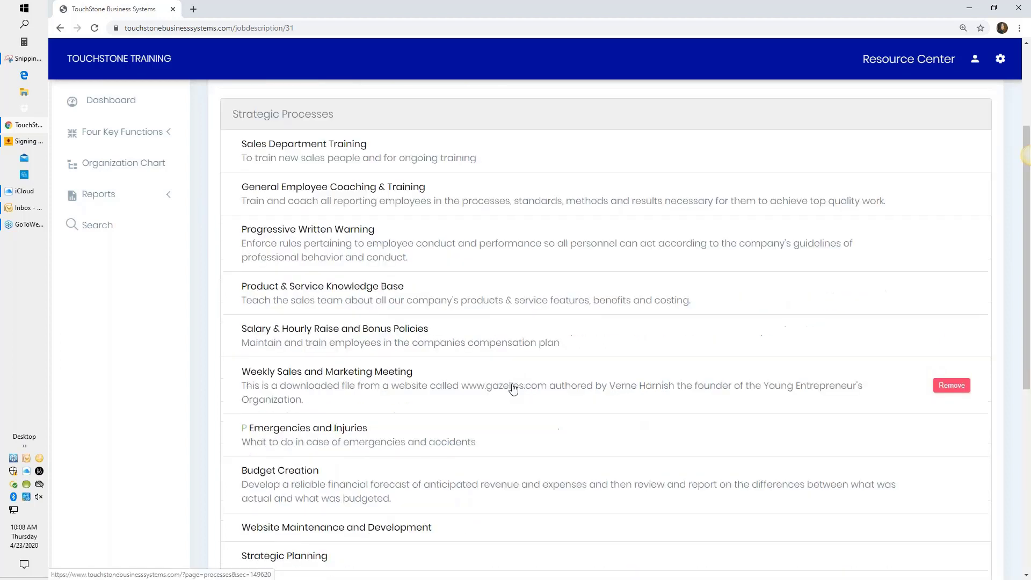
{"action": "scroll", "coordinate": [563, 410], "scroll_direction": "down", "scroll_amount": 2}
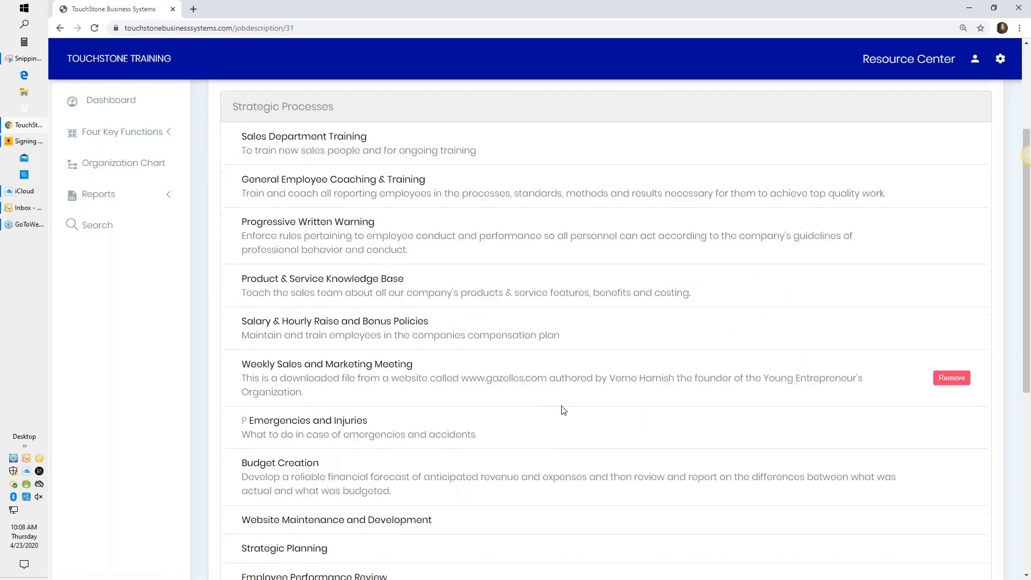
{"action": "scroll", "coordinate": [562, 410], "scroll_direction": "down", "scroll_amount": 5}
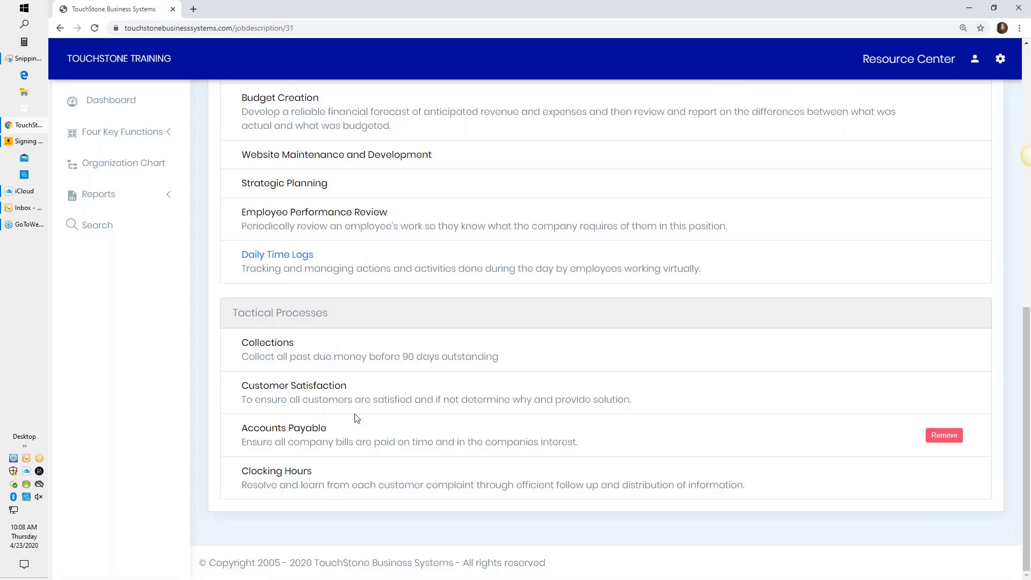
{"action": "scroll", "coordinate": [408, 423], "scroll_direction": "up", "scroll_amount": 10}
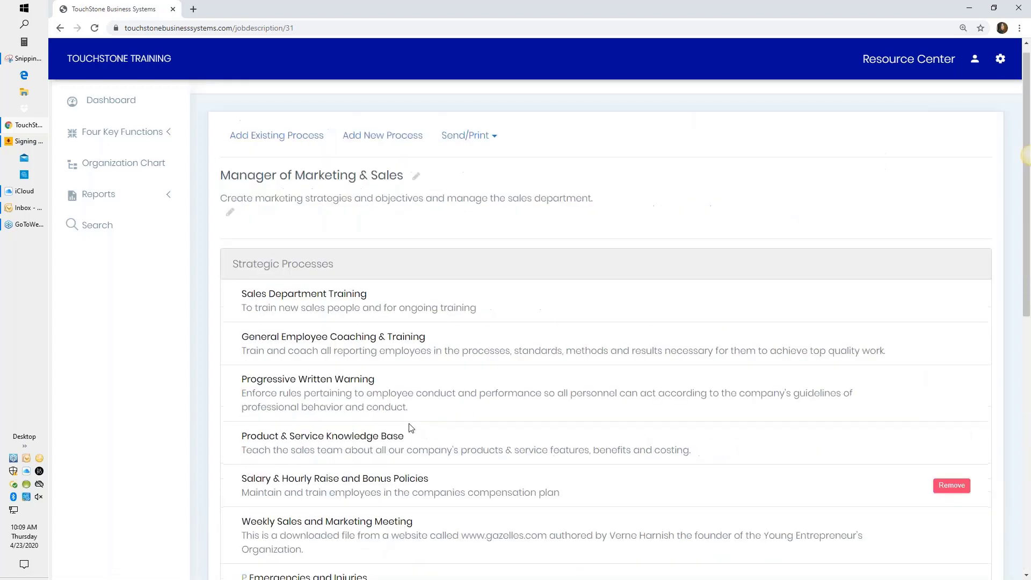
Return to the Bookkeeper job description through the organization chart and look over its tactical processes.
{"action": "left_click", "coordinate": [128, 169]}
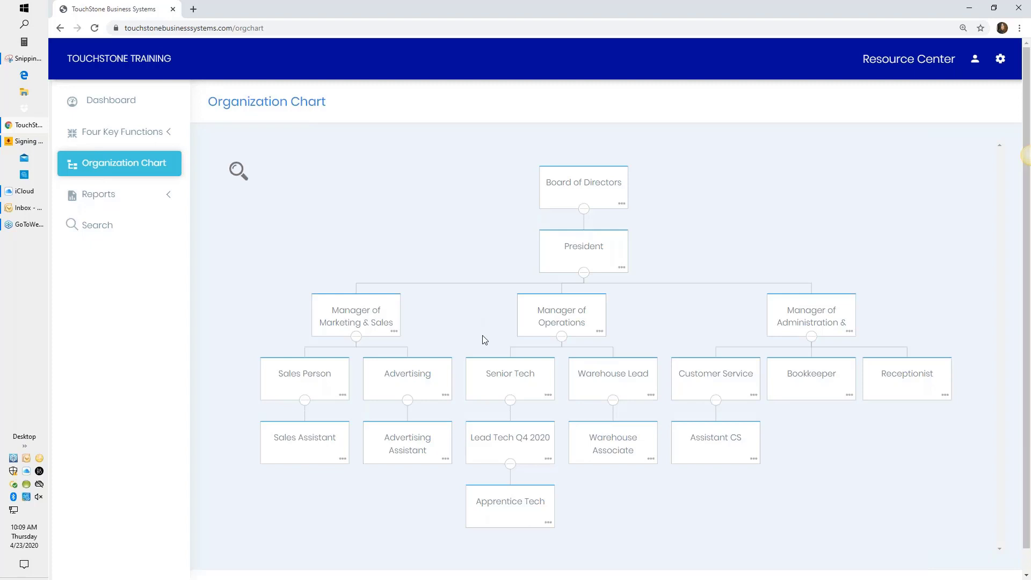
{"action": "left_click", "coordinate": [808, 376]}
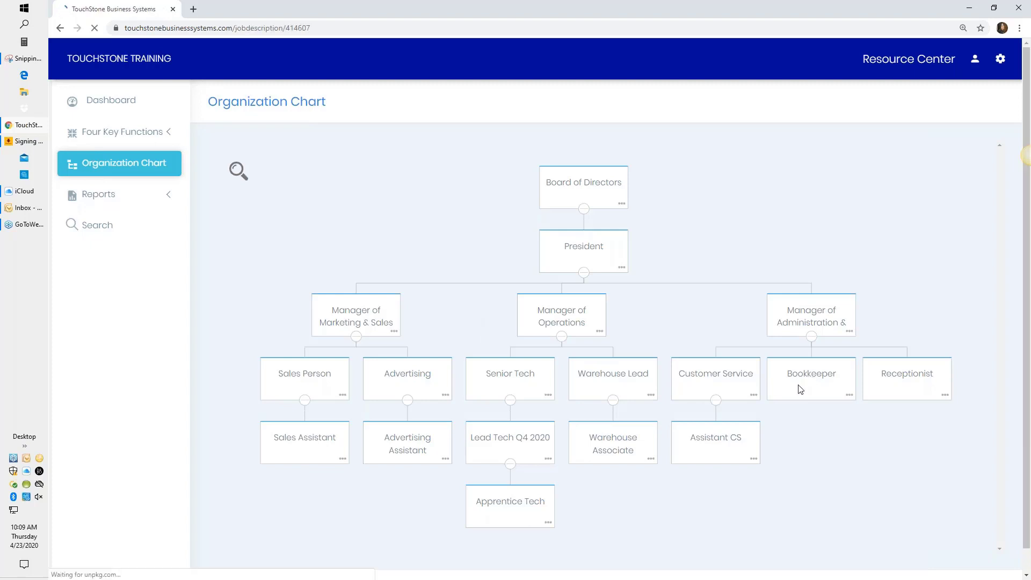
{"action": "scroll", "coordinate": [697, 382], "scroll_direction": "down", "scroll_amount": 1}
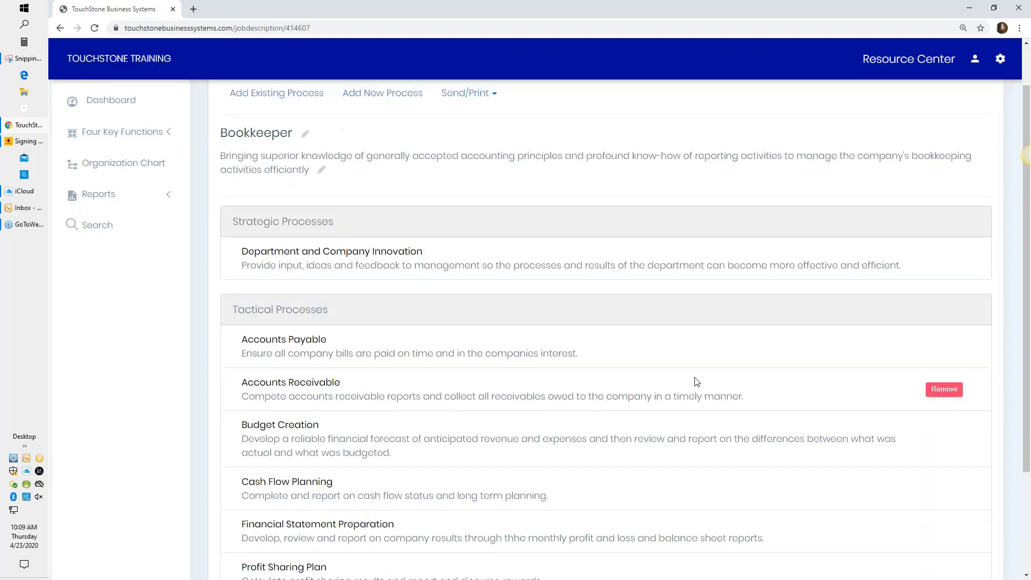
Review the Bookkeeper's strategic and tactical processes and look over the Four Key Functions categories.
{"action": "scroll", "coordinate": [697, 381], "scroll_direction": "down", "scroll_amount": 1}
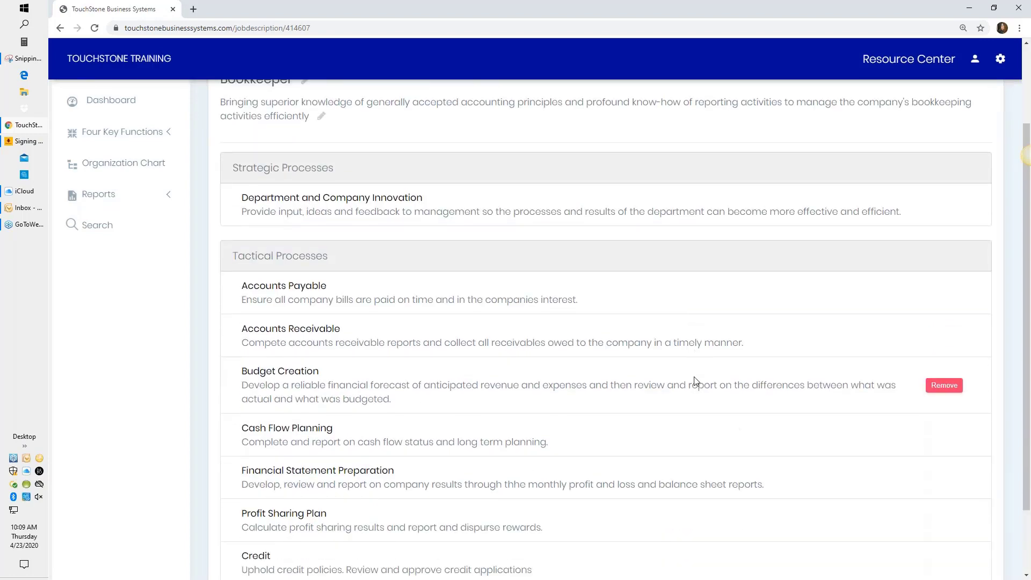
{"action": "scroll", "coordinate": [556, 420], "scroll_direction": "up", "scroll_amount": 1}
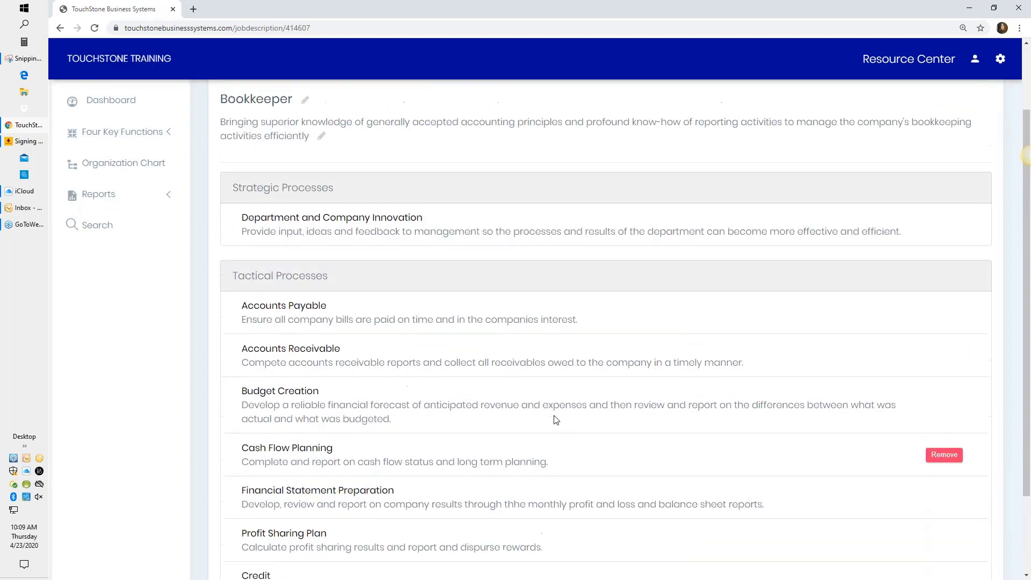
{"action": "scroll", "coordinate": [556, 420], "scroll_direction": "up", "scroll_amount": 2}
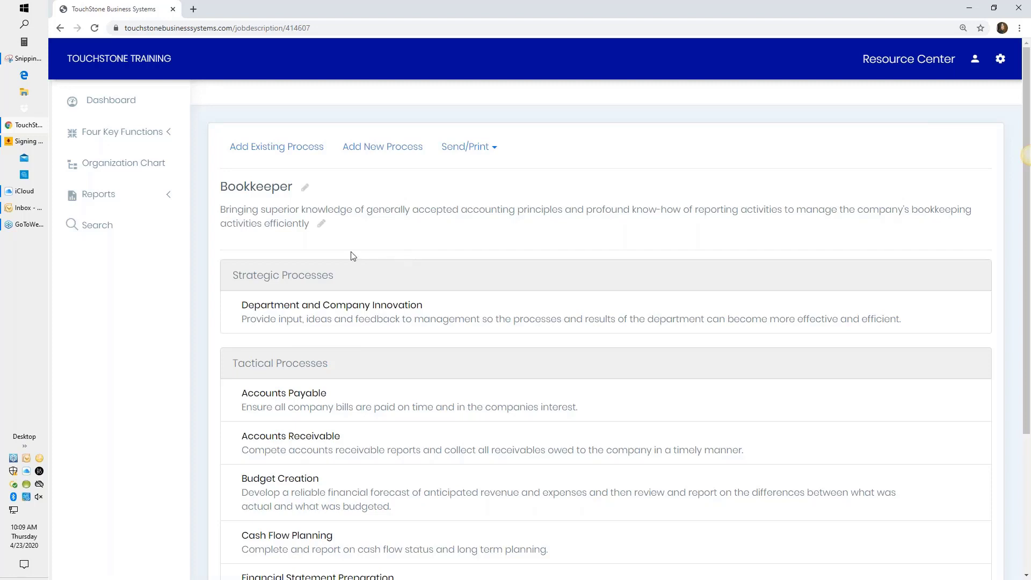
{"action": "left_click", "coordinate": [139, 135]}
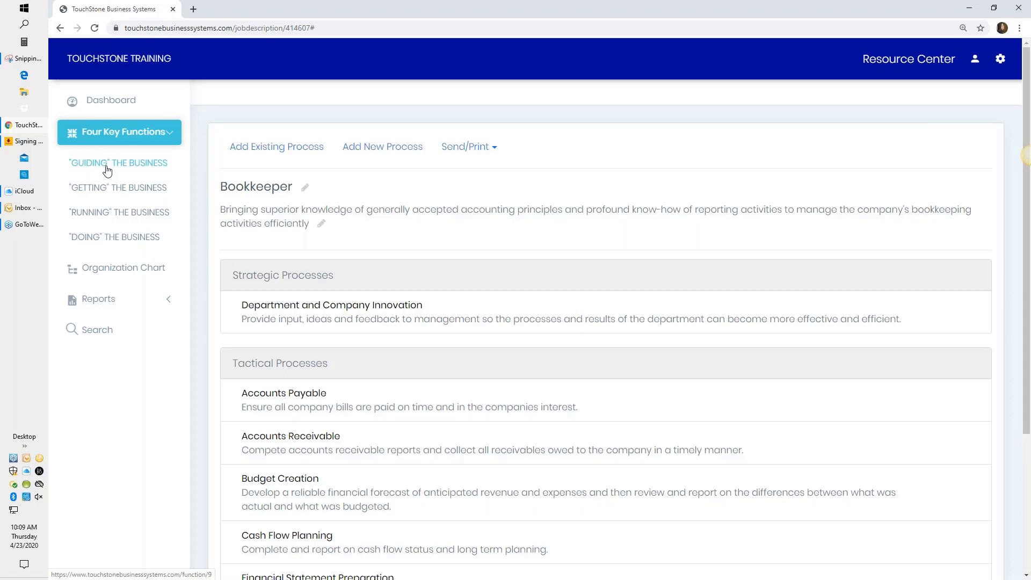
{"action": "left_click", "coordinate": [60, 30]}
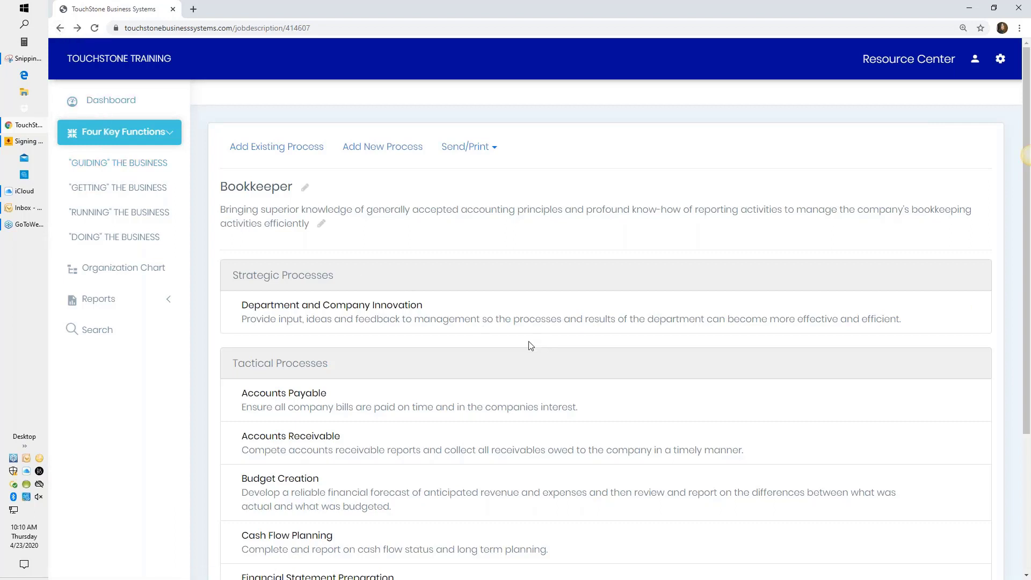
Open the Assistant CS job description from the organization chart and expand the Four Key Functions categories.
{"action": "left_click", "coordinate": [127, 268]}
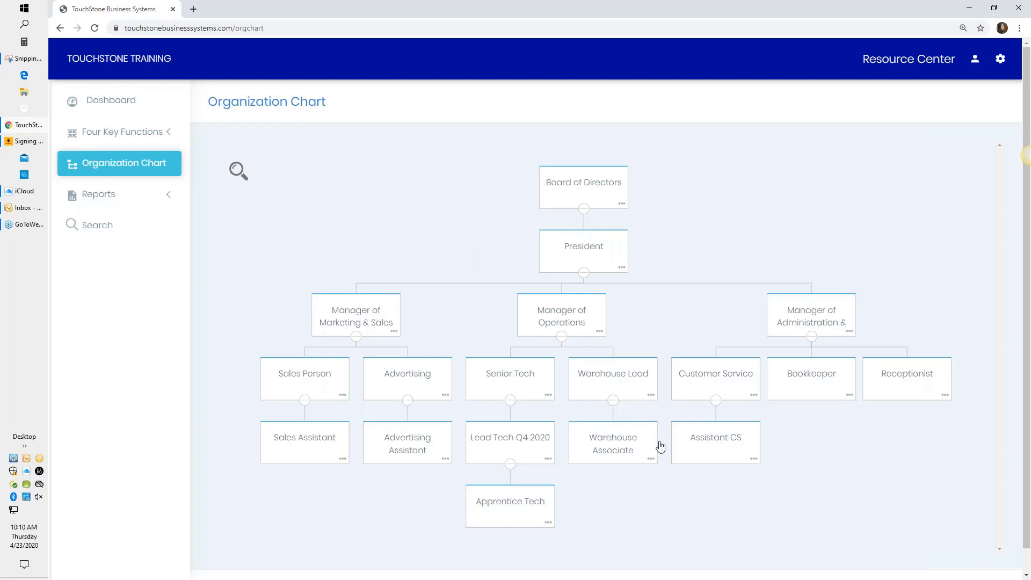
{"action": "left_click", "coordinate": [715, 443]}
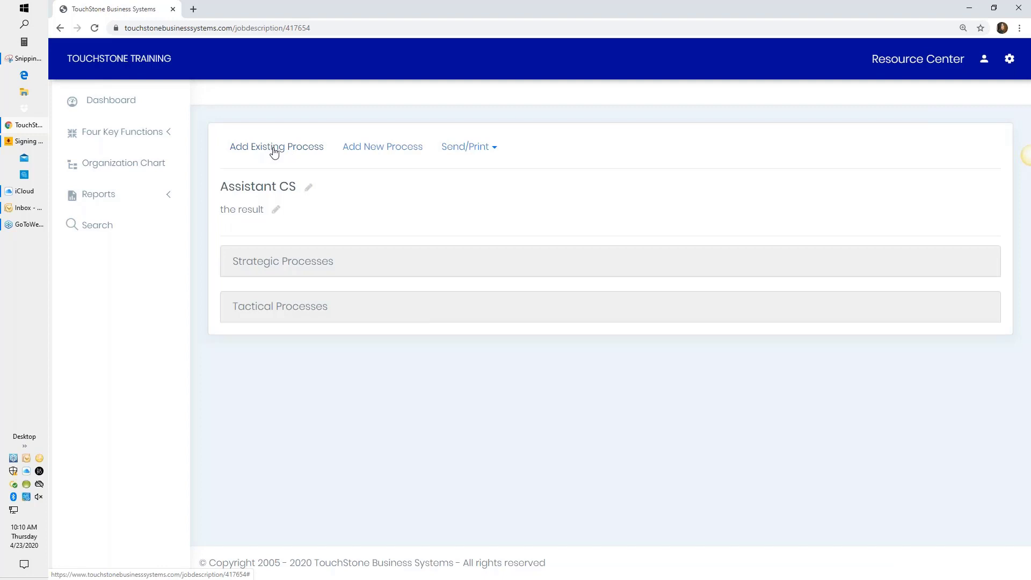
{"action": "left_click", "coordinate": [133, 137]}
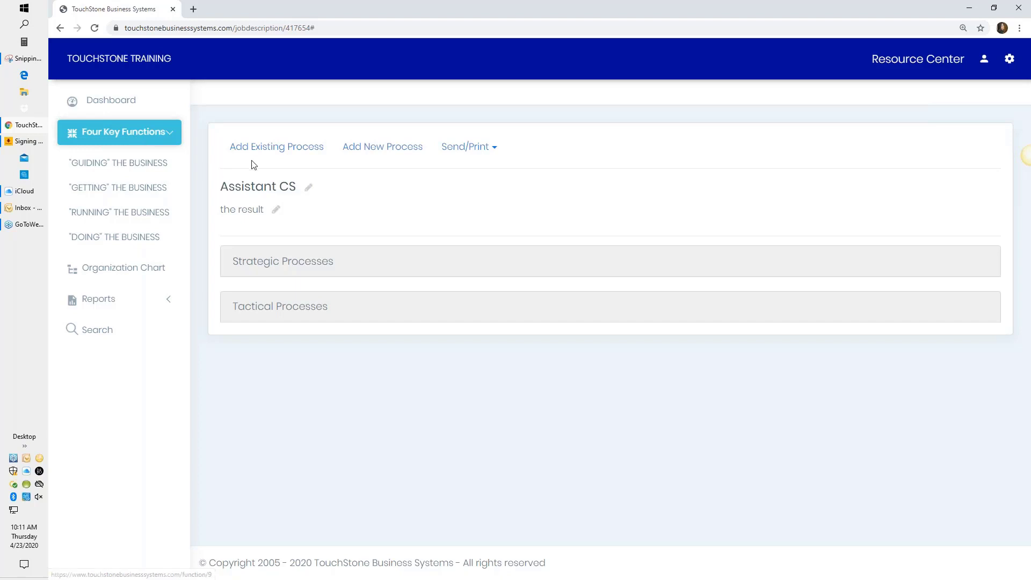
Start adding existing processes to the Assistant CS job description, choosing the Tactical type and the Client Service sub function.
{"action": "left_click", "coordinate": [280, 153]}
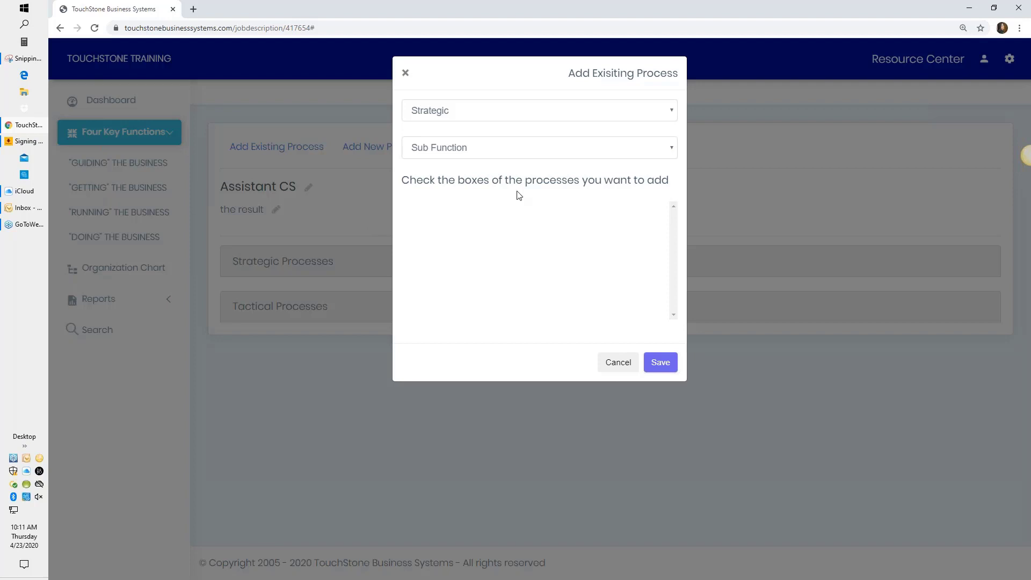
{"action": "left_click", "coordinate": [673, 113]}
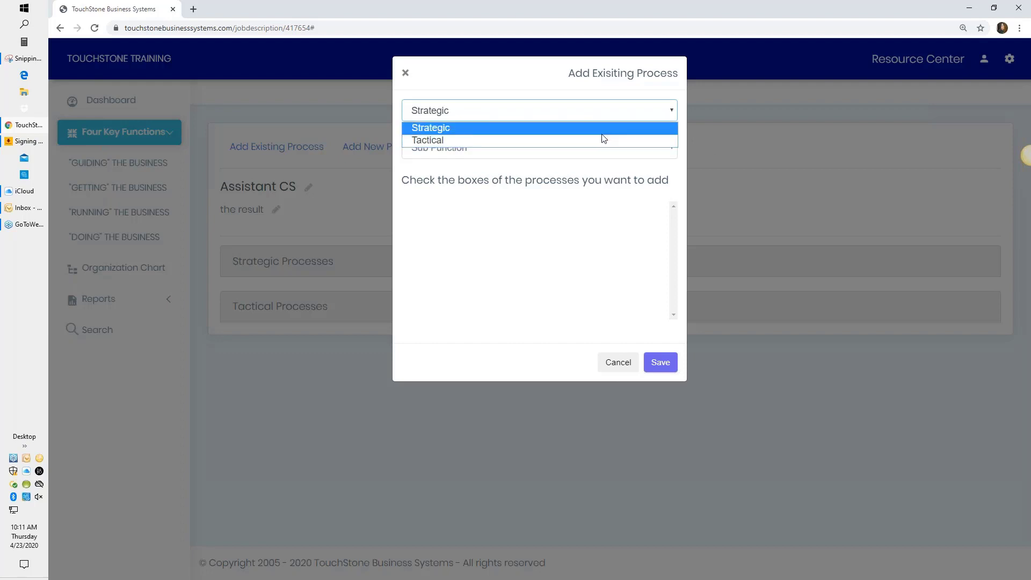
{"action": "left_click", "coordinate": [430, 140]}
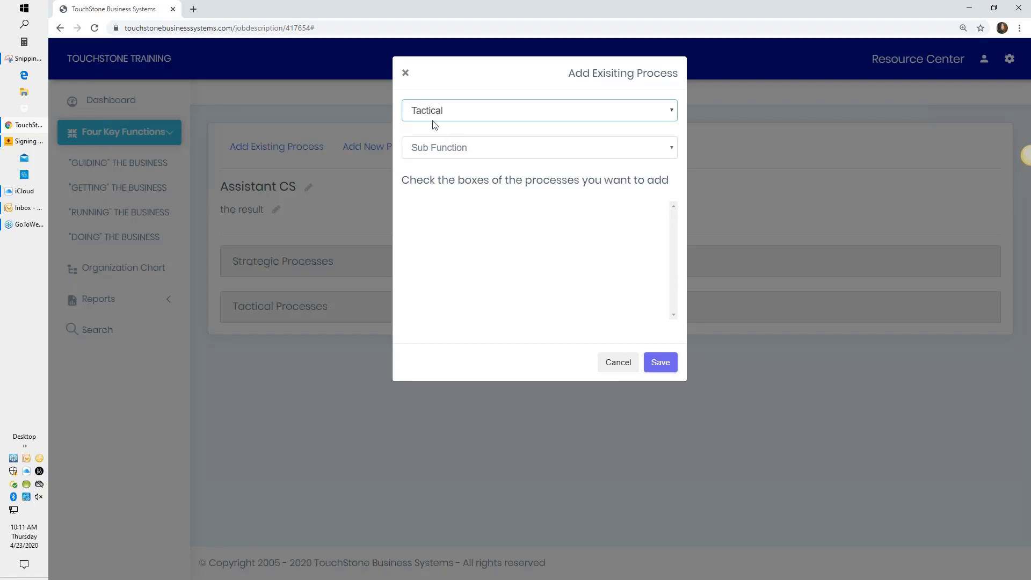
{"action": "left_click", "coordinate": [674, 152]}
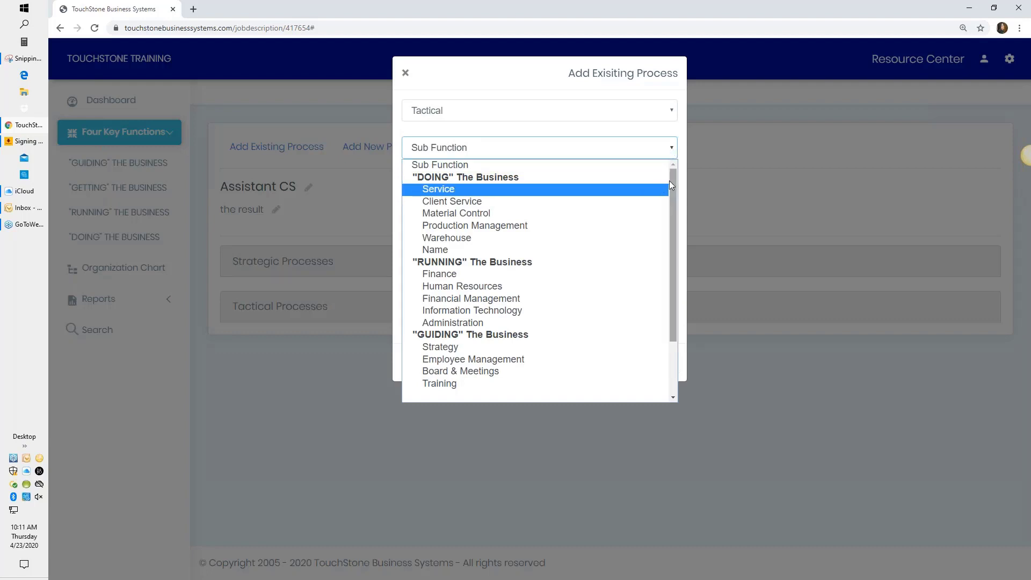
{"action": "mouse_move", "coordinate": [669, 181]}
{"action": "left_mouse_down"}
{"action": "mouse_move", "coordinate": [668, 233]}
{"action": "mouse_move", "coordinate": [669, 176]}
{"action": "left_mouse_up"}
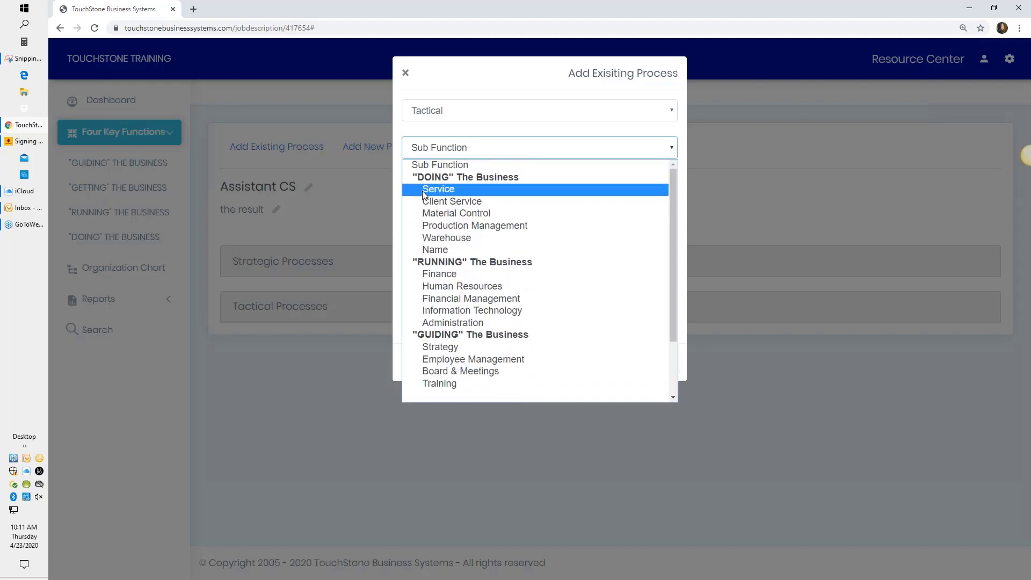
{"action": "mouse_move", "coordinate": [671, 267]}
{"action": "left_mouse_down"}
{"action": "mouse_move", "coordinate": [669, 321]}
{"action": "mouse_move", "coordinate": [668, 261]}
{"action": "left_mouse_up"}
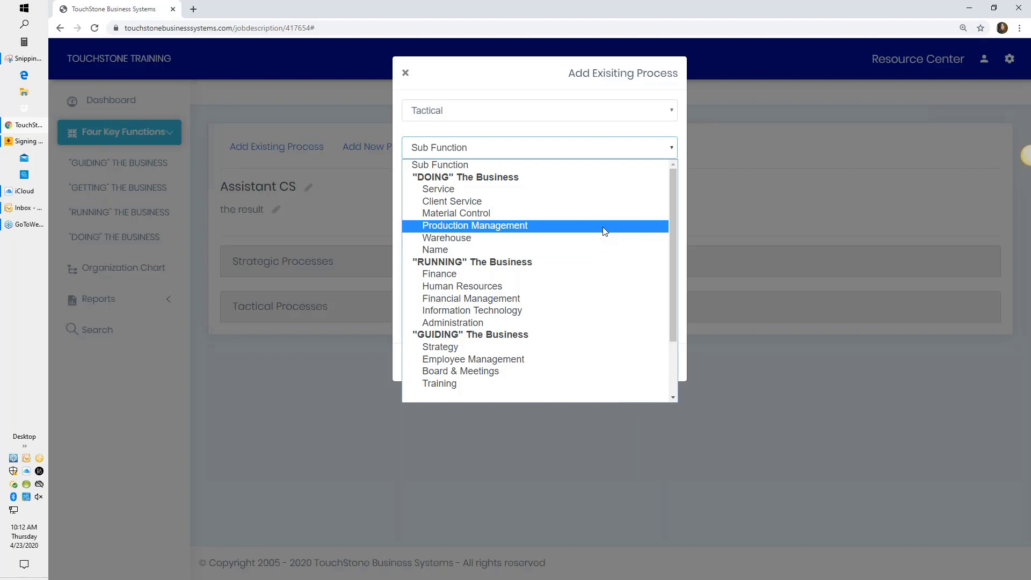
{"action": "scroll", "coordinate": [604, 231], "scroll_direction": "down", "scroll_amount": 3}
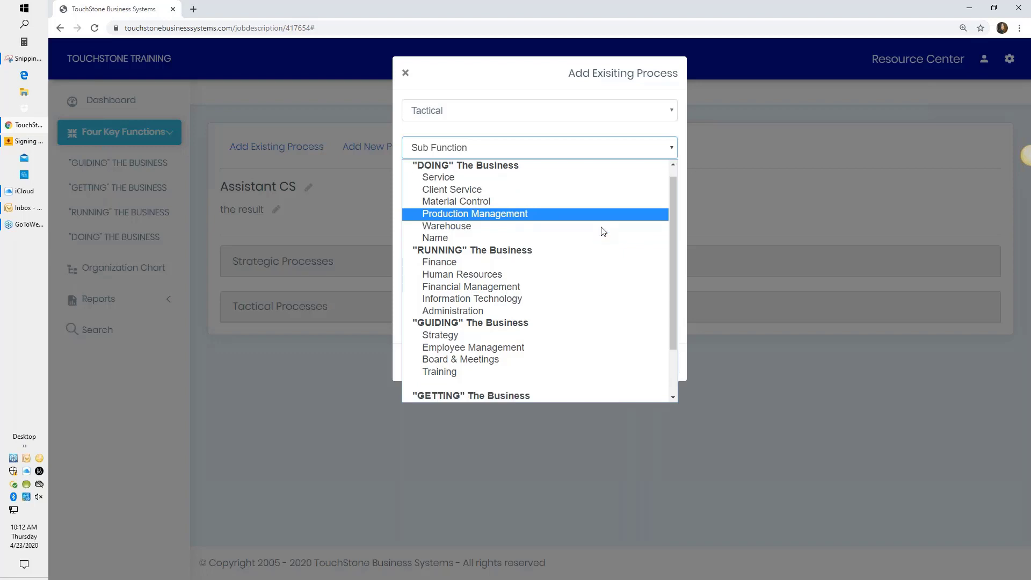
{"action": "scroll", "coordinate": [601, 231], "scroll_direction": "up", "scroll_amount": 3}
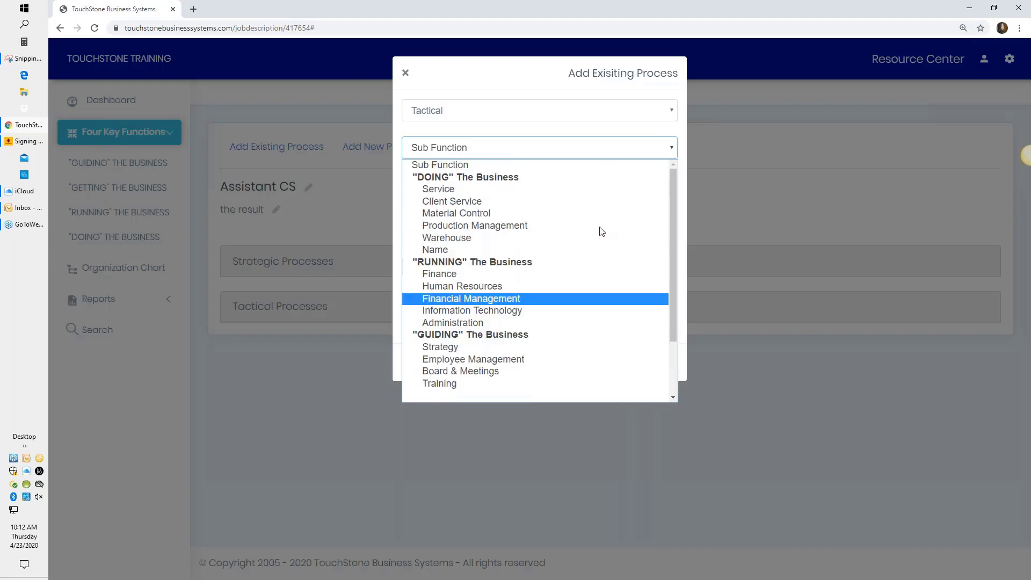
{"action": "left_click", "coordinate": [463, 206]}
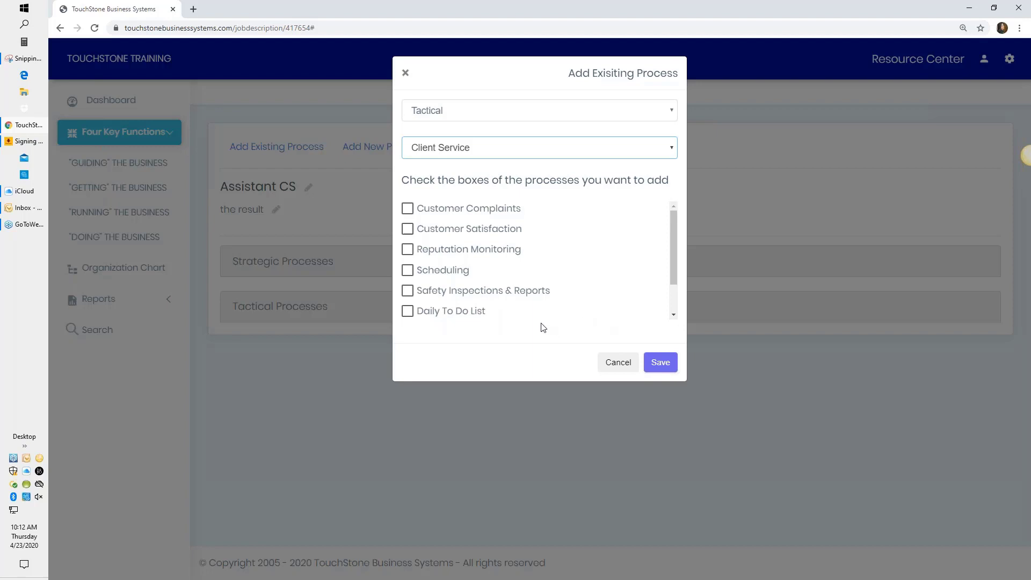
Select Customer Complaints, Customer Satisfaction, Reputation Monitoring and Daily To Do List, and save them to the Assistant CS job description.
{"action": "left_click", "coordinate": [407, 209]}
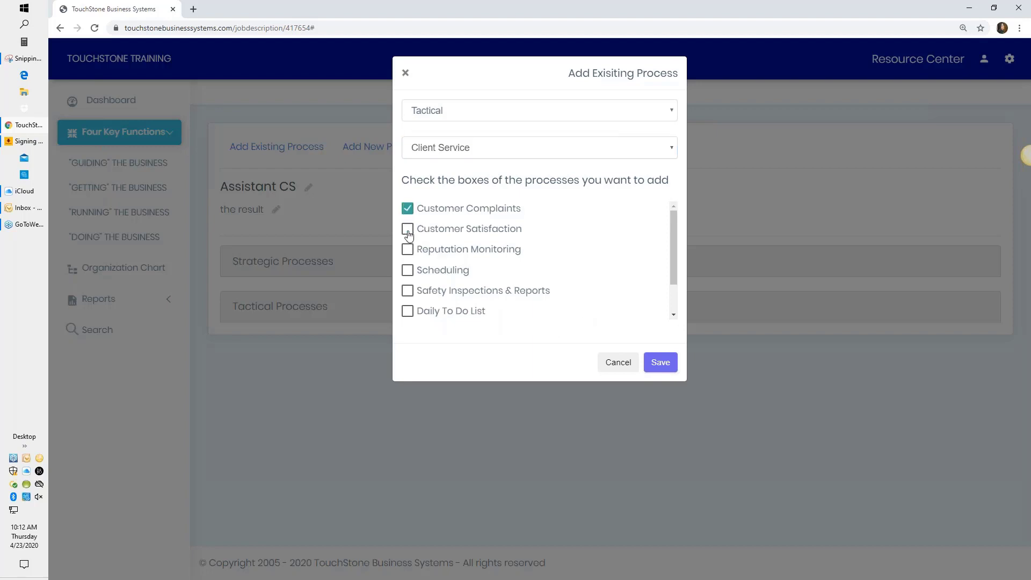
{"action": "left_click", "coordinate": [407, 230]}
{"action": "left_click", "coordinate": [408, 252]}
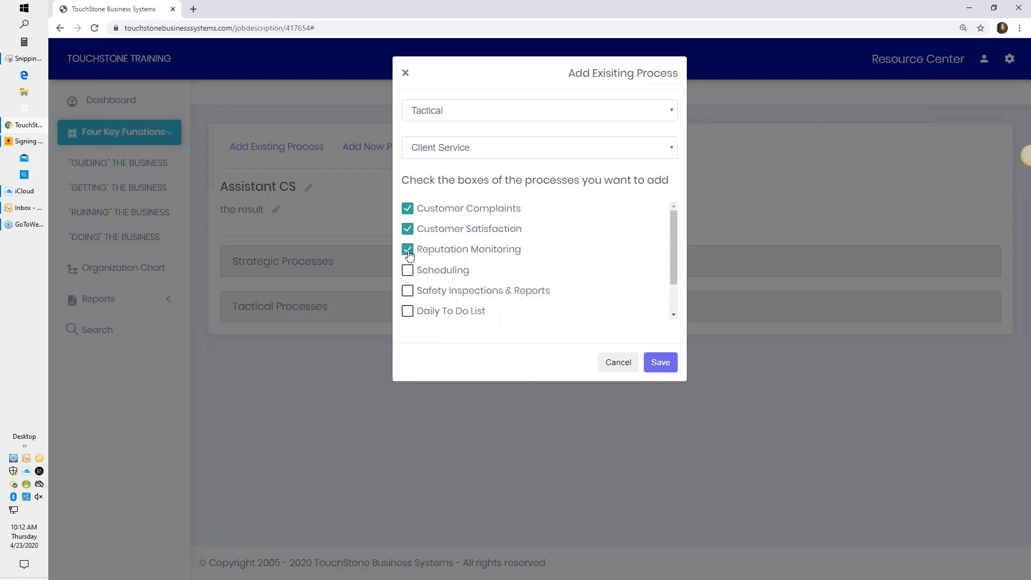
{"action": "left_click", "coordinate": [410, 314]}
{"action": "mouse_move", "coordinate": [672, 259]}
{"action": "left_mouse_down"}
{"action": "mouse_move", "coordinate": [681, 292]}
{"action": "mouse_move", "coordinate": [679, 254]}
{"action": "mouse_move", "coordinate": [680, 295]}
{"action": "mouse_move", "coordinate": [675, 258]}
{"action": "left_mouse_up"}
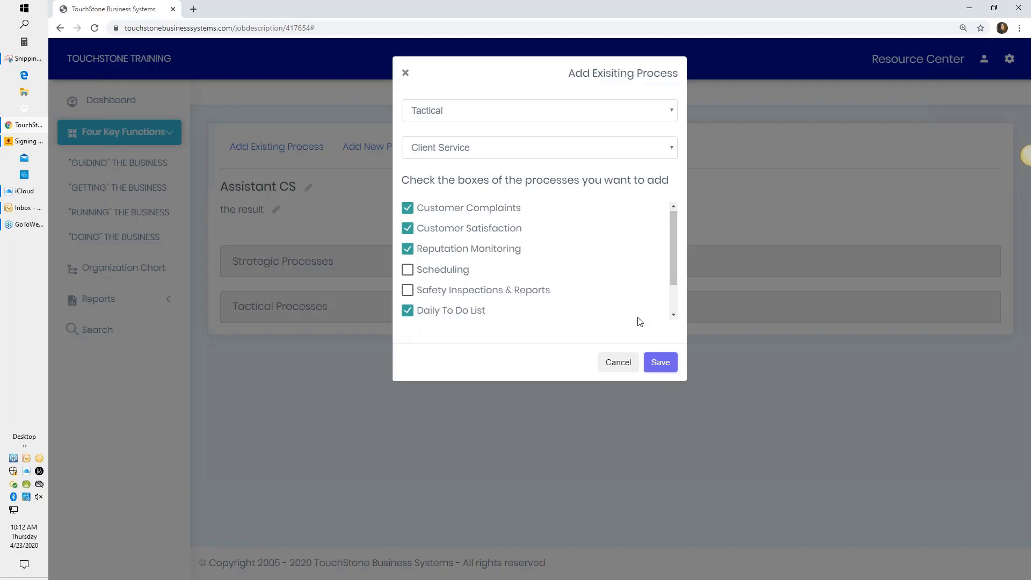
{"action": "left_click", "coordinate": [660, 362]}
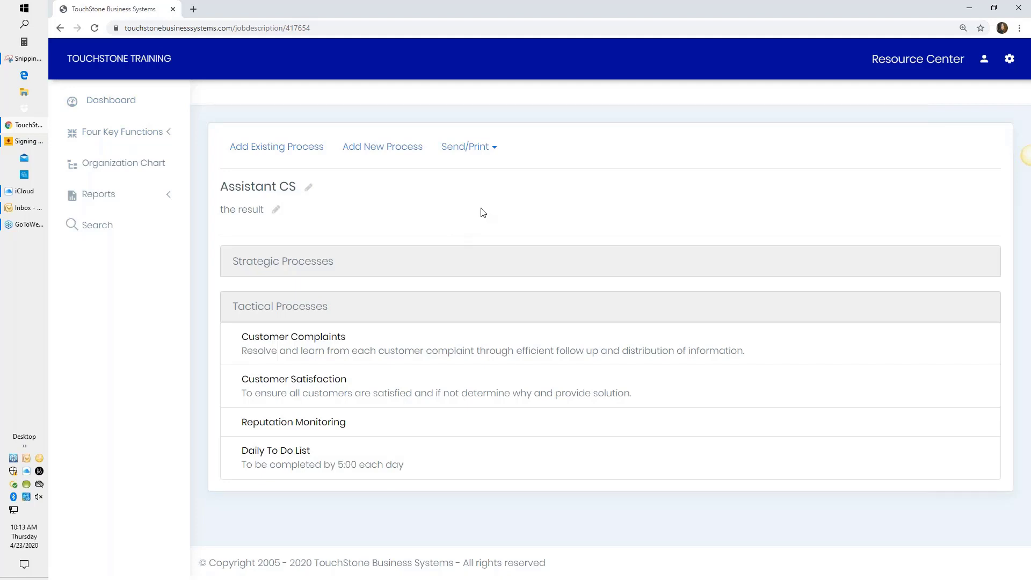
Start adding another existing process to the Assistant CS job description with Tactical as the process type.
{"action": "left_click", "coordinate": [283, 153]}
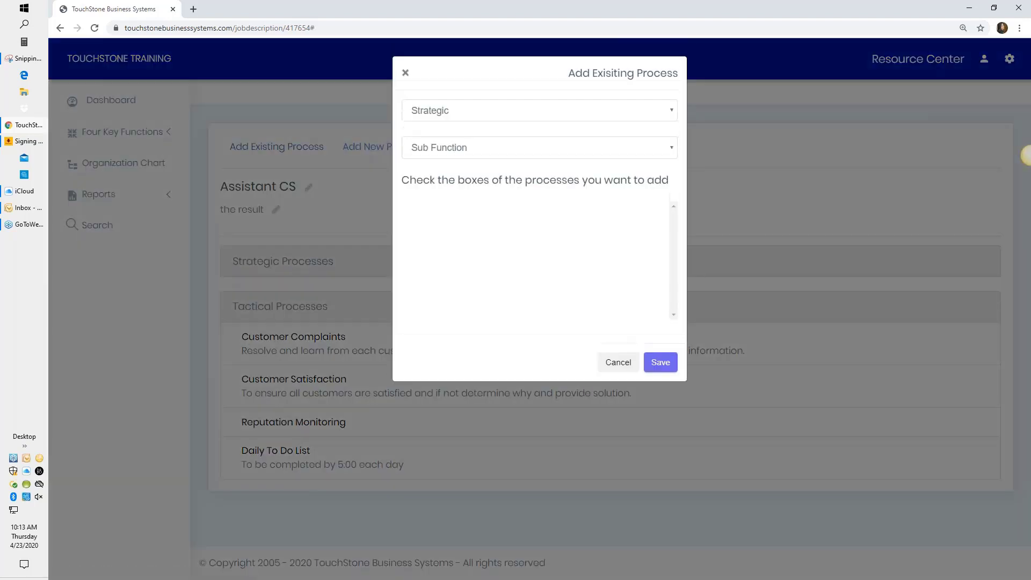
{"action": "left_click", "coordinate": [453, 110]}
{"action": "left_click", "coordinate": [450, 138]}
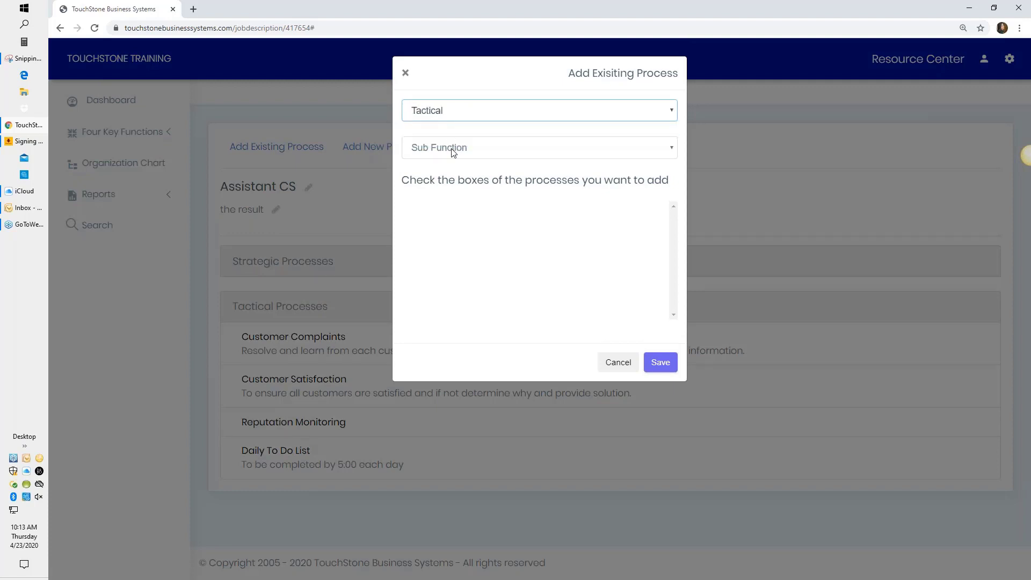
{"action": "left_click", "coordinate": [453, 150]}
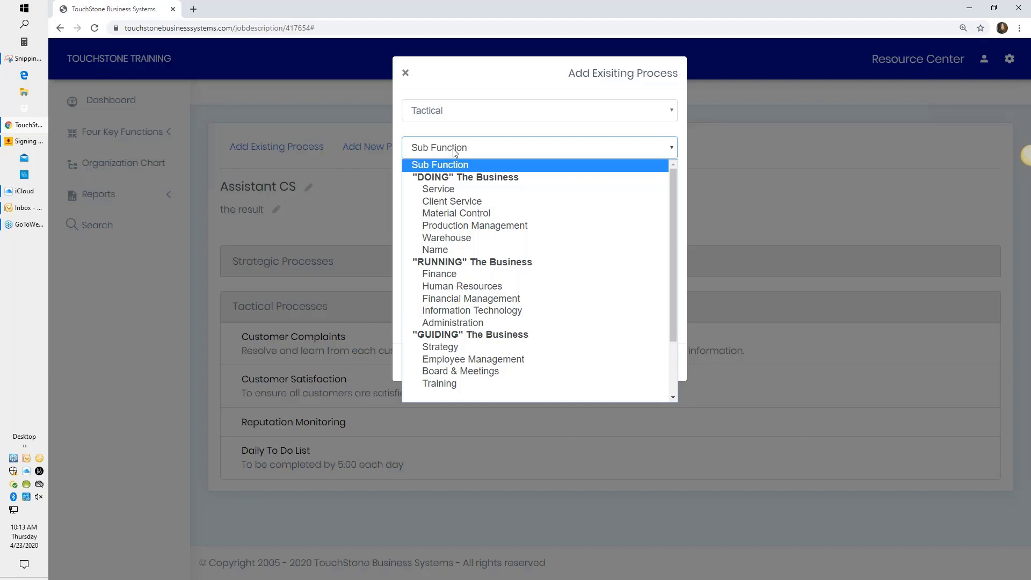
{"action": "scroll", "coordinate": [536, 322], "scroll_direction": "down", "scroll_amount": 2}
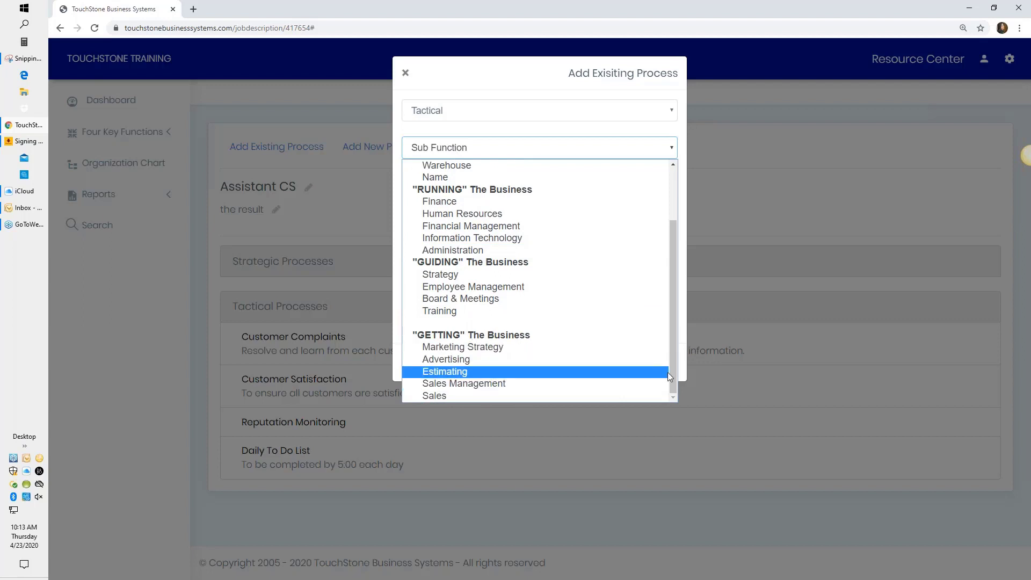
{"action": "left_click_drag", "start_coordinate": [671, 365], "coordinate": [668, 281]}
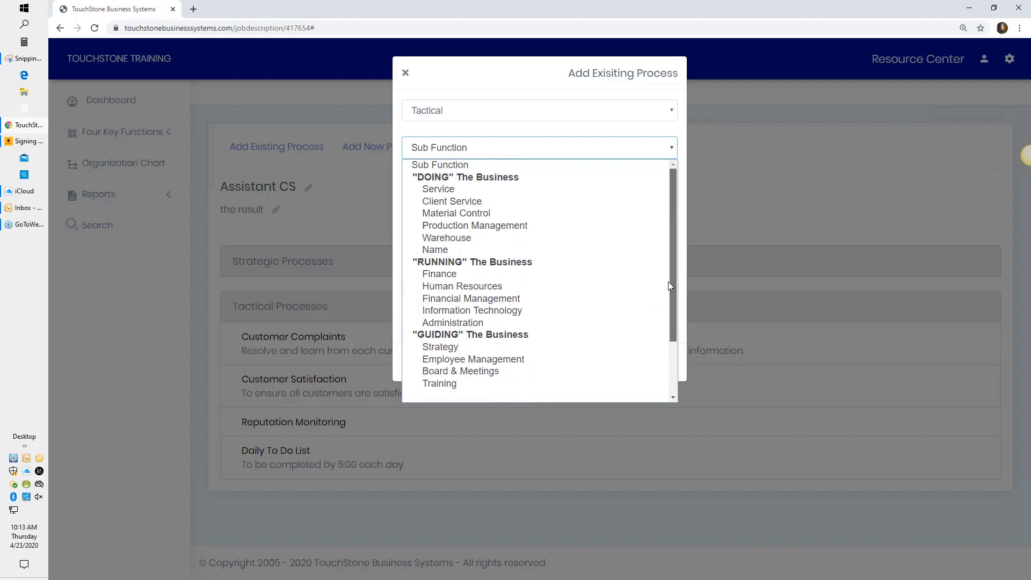
{"action": "left_click", "coordinate": [437, 190]}
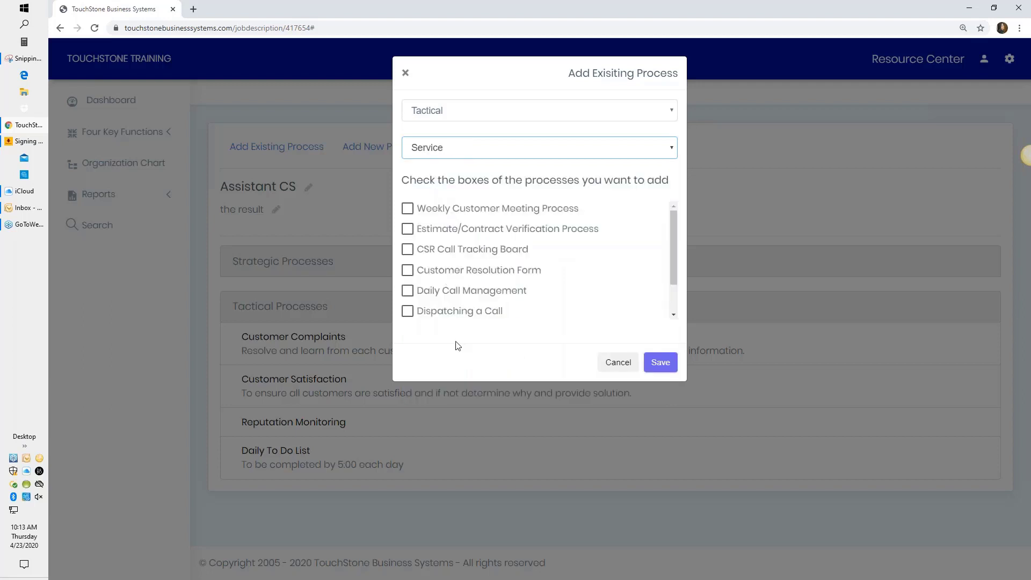
{"action": "left_click", "coordinate": [409, 209]}
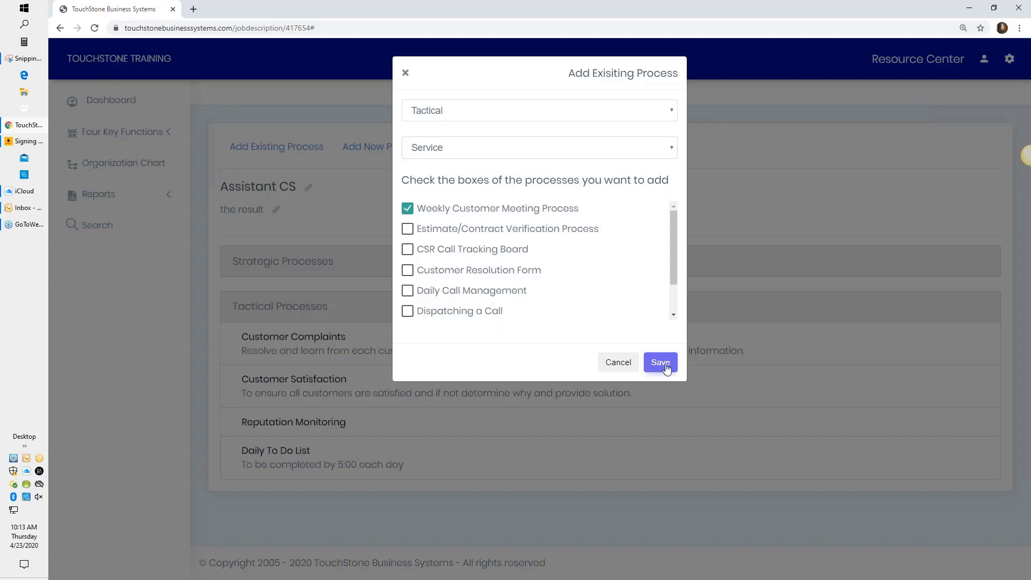
{"action": "left_click", "coordinate": [408, 210]}
Add the Labor Management/Productivity process from the Material Control sub function to the Assistant CS job description and save.
{"action": "left_click", "coordinate": [671, 150]}
{"action": "left_click", "coordinate": [643, 213]}
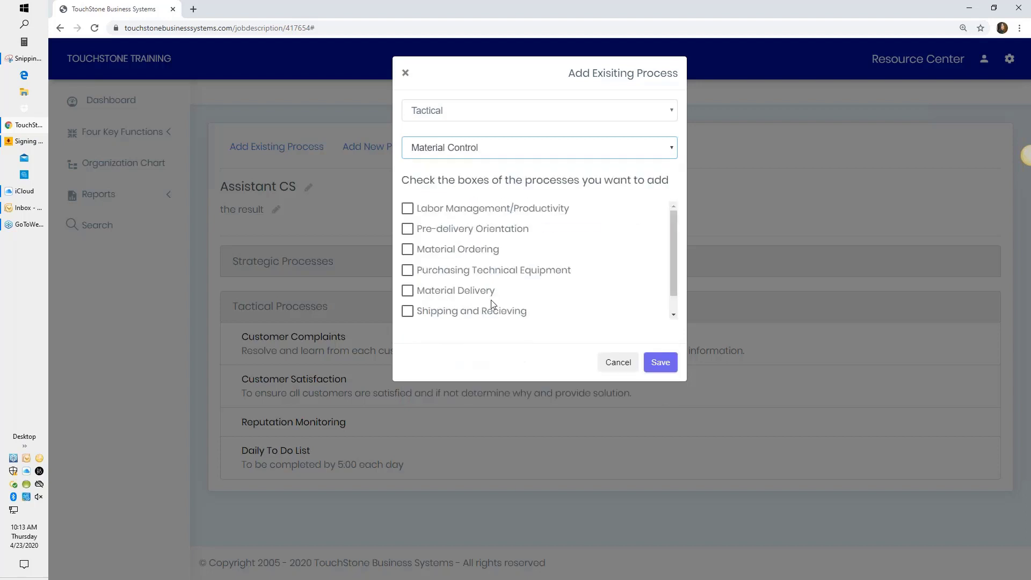
{"action": "left_click", "coordinate": [408, 210]}
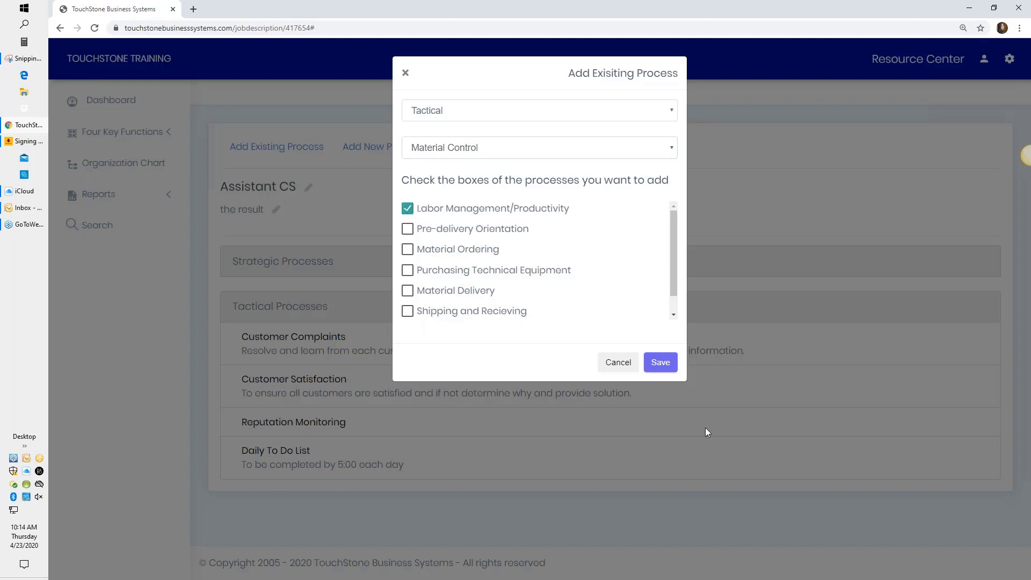
{"action": "left_click", "coordinate": [660, 363]}
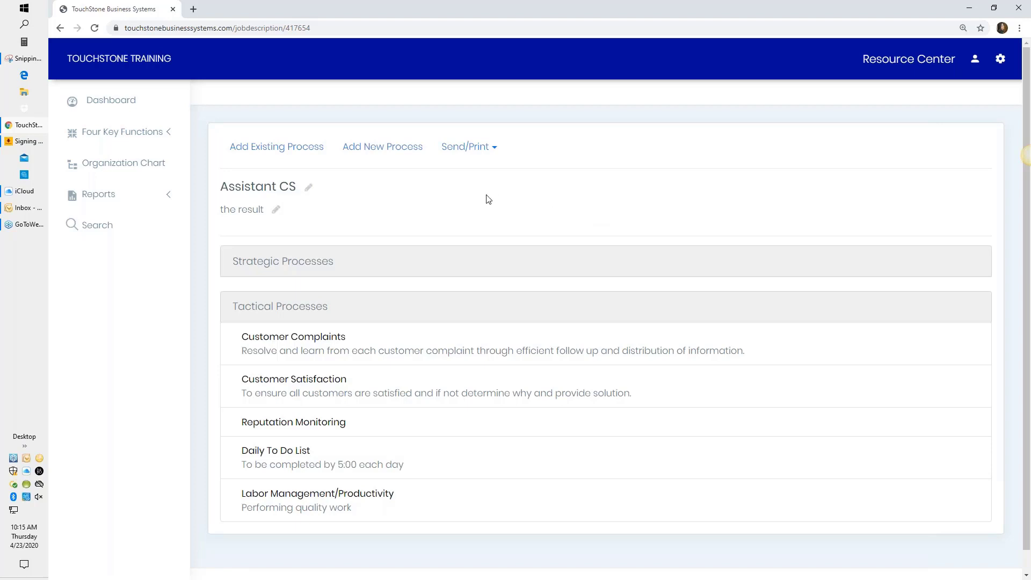
Start adding a new process to the Assistant CS job description with the name "Name of The New Process".
{"action": "left_click", "coordinate": [378, 152]}
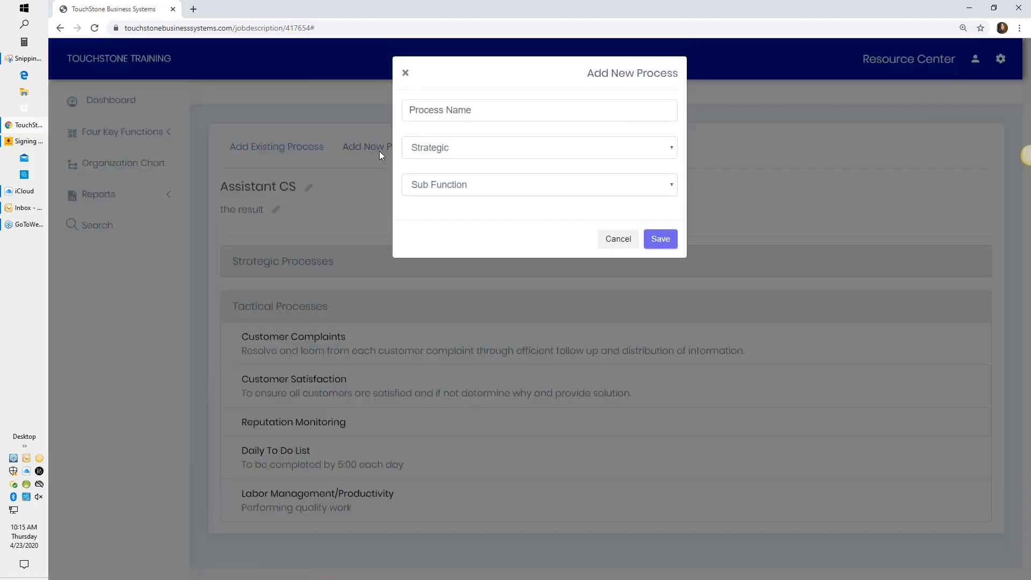
{"action": "left_click", "coordinate": [409, 110]}
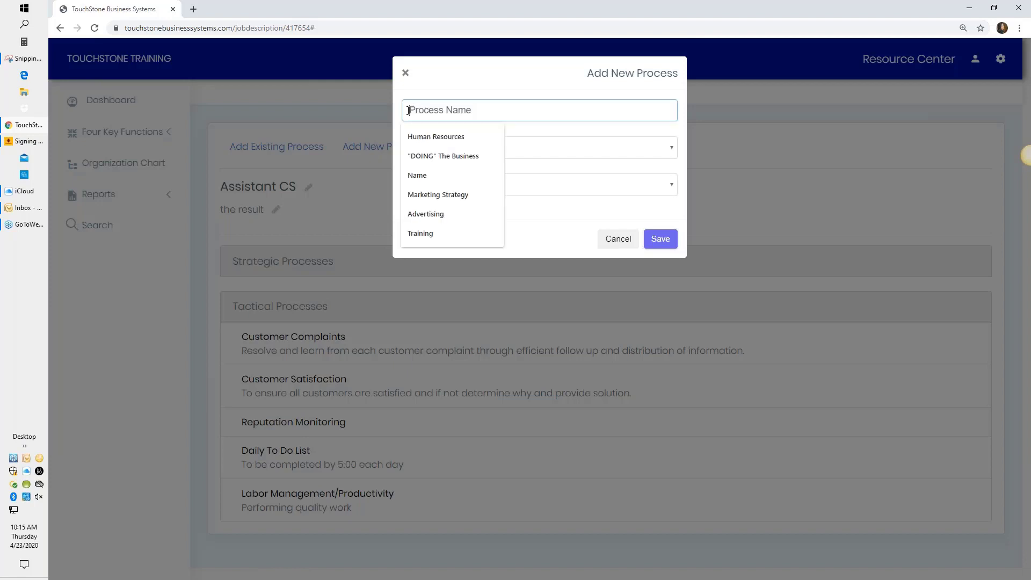
{"action": "left_click", "coordinate": [413, 108]}
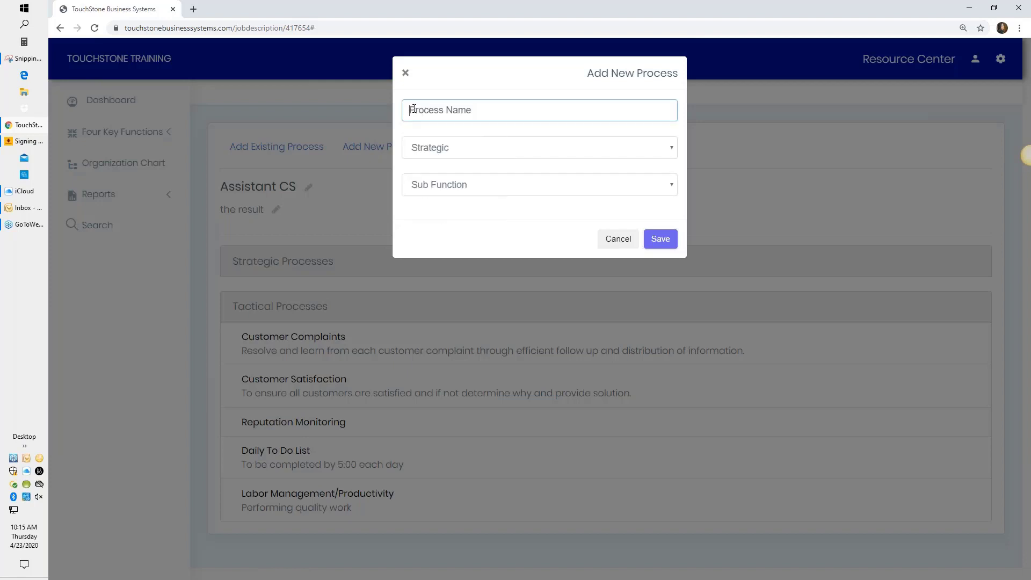
{"action": "type", "text": "Name"}
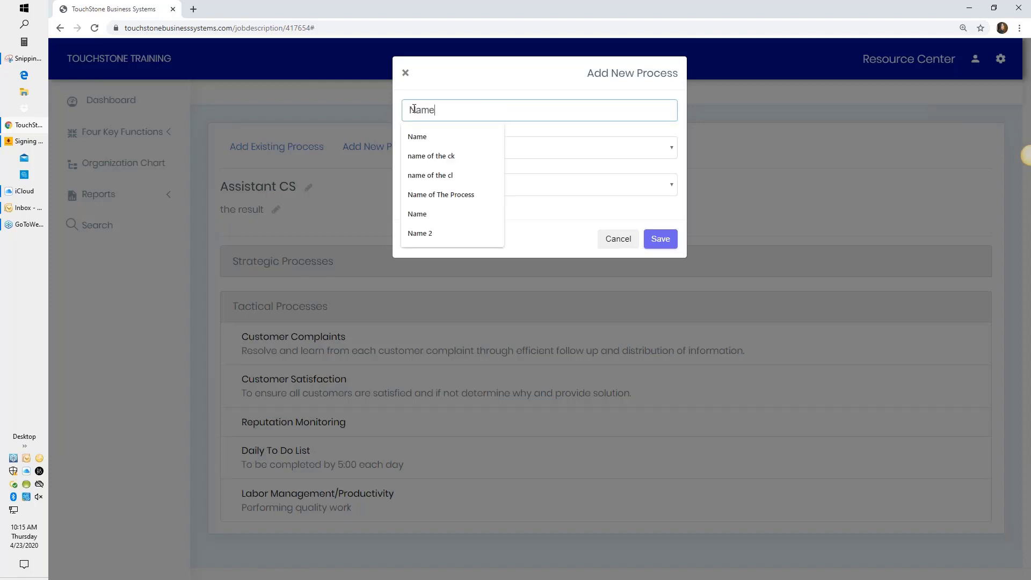
{"action": "type", "text": " of The N"}
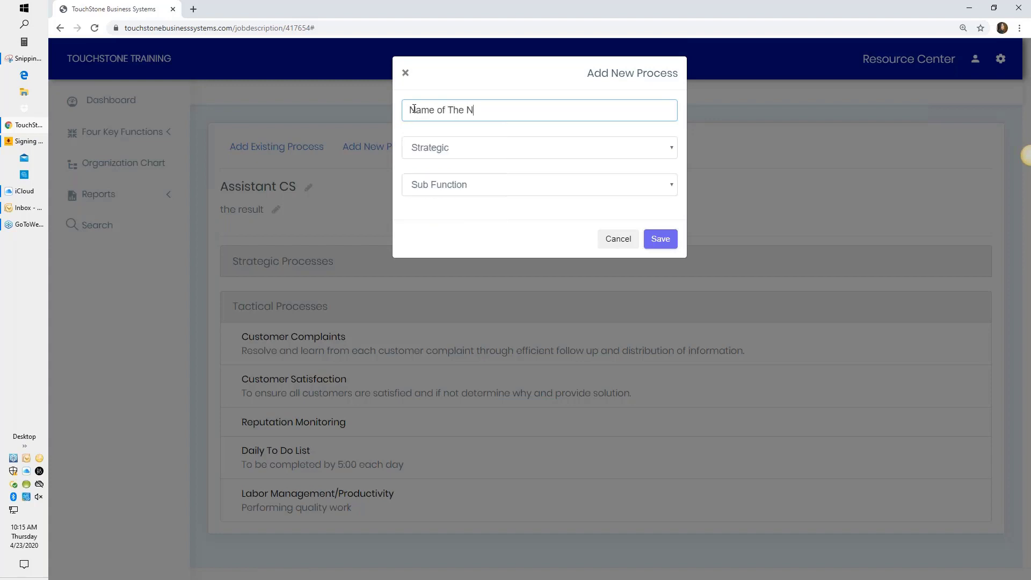
{"action": "type", "text": "ew Process"}
Set the new process to Tactical under the Client Service sub function and try to save it.
{"action": "left_click", "coordinate": [438, 151]}
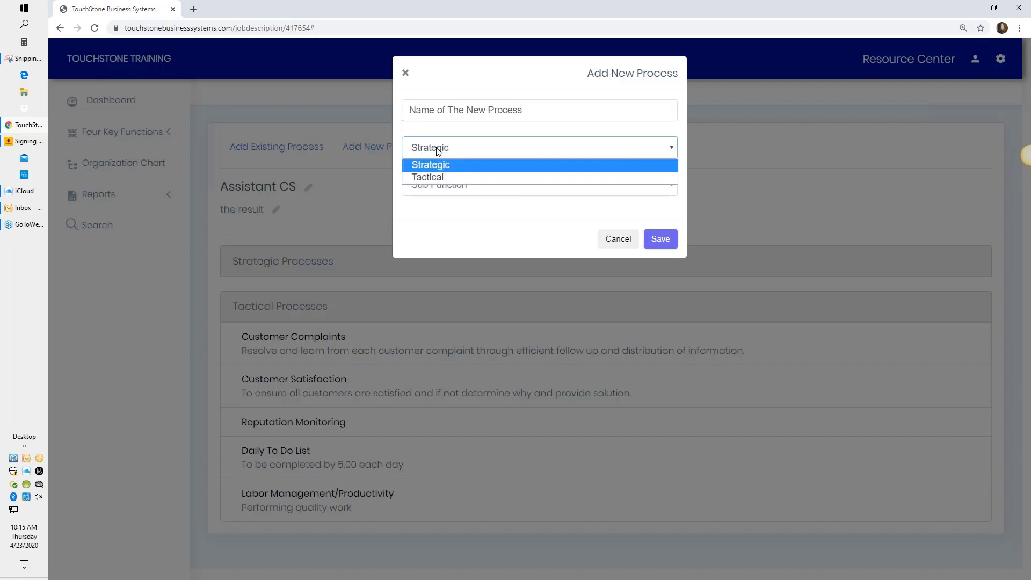
{"action": "left_click", "coordinate": [432, 176]}
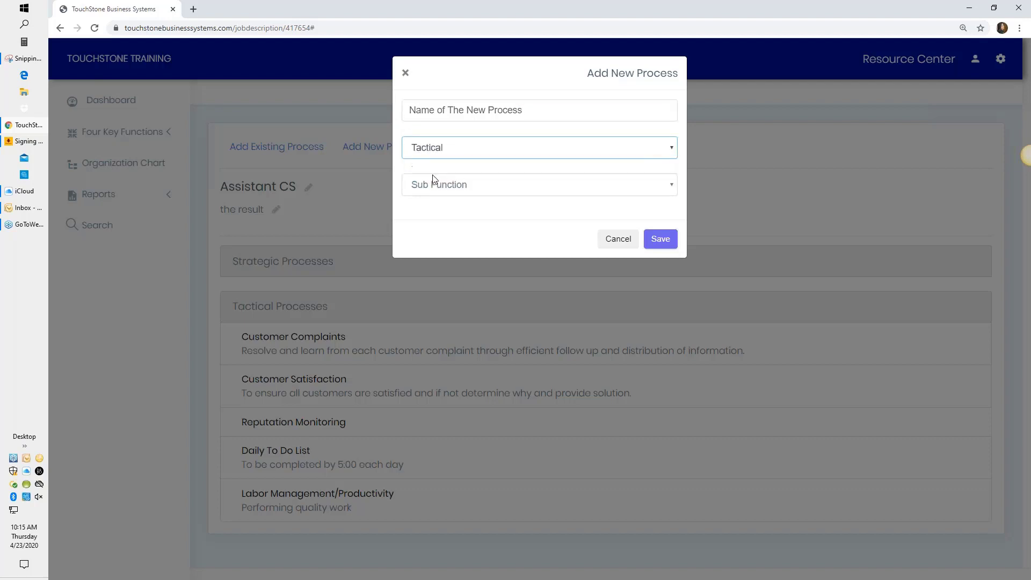
{"action": "left_click", "coordinate": [462, 186]}
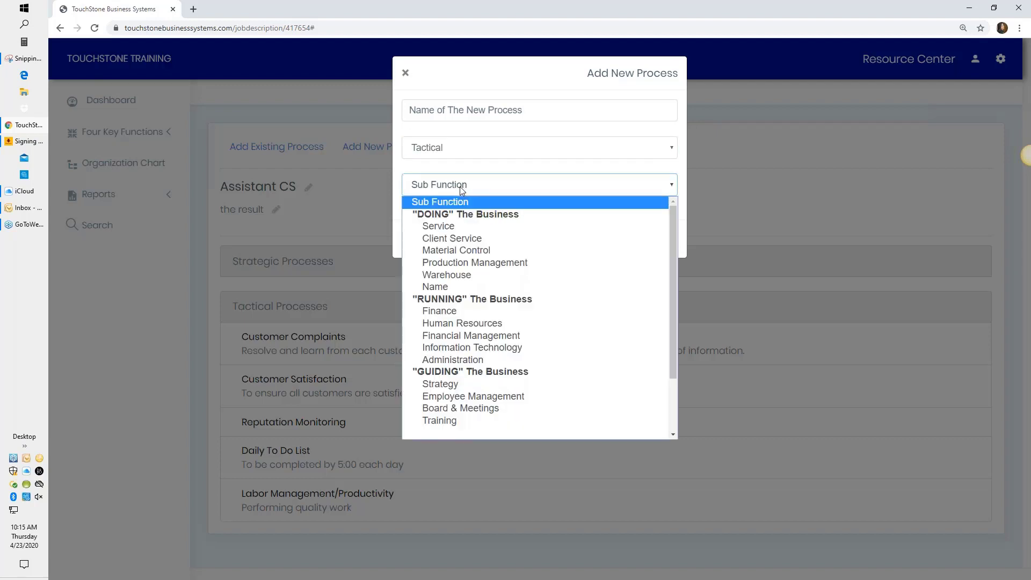
{"action": "left_click", "coordinate": [460, 238]}
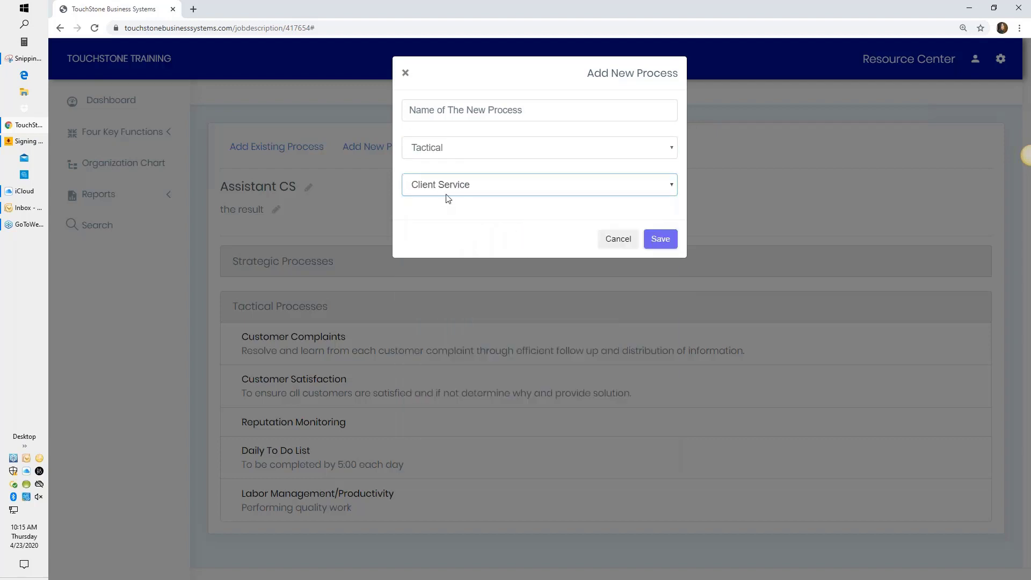
{"action": "left_click", "coordinate": [660, 239]}
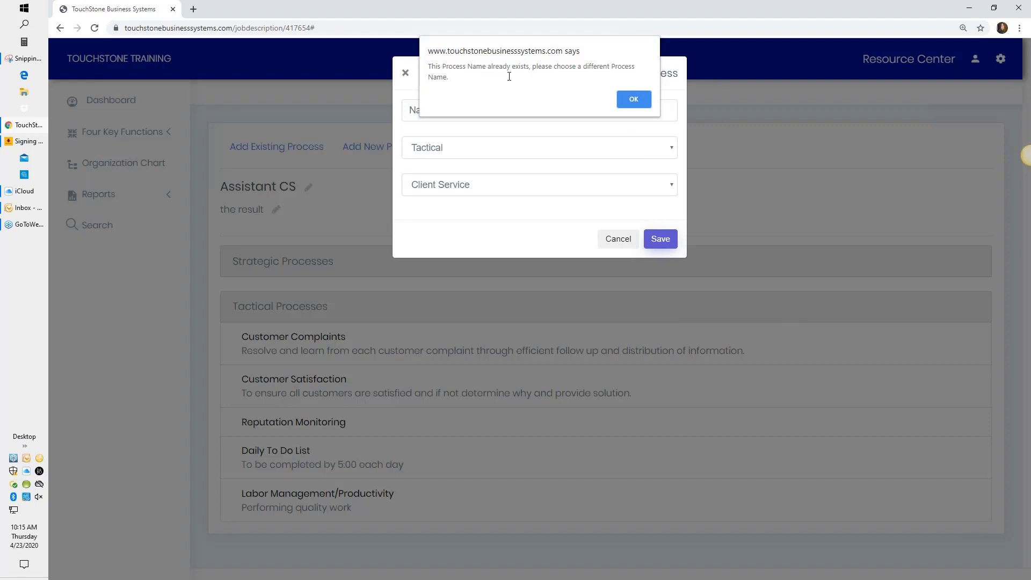
Change the process name to "Name of The New Process 1" and save it to the Assistant CS job description.
{"action": "left_click", "coordinate": [633, 100]}
{"action": "left_click", "coordinate": [539, 107]}
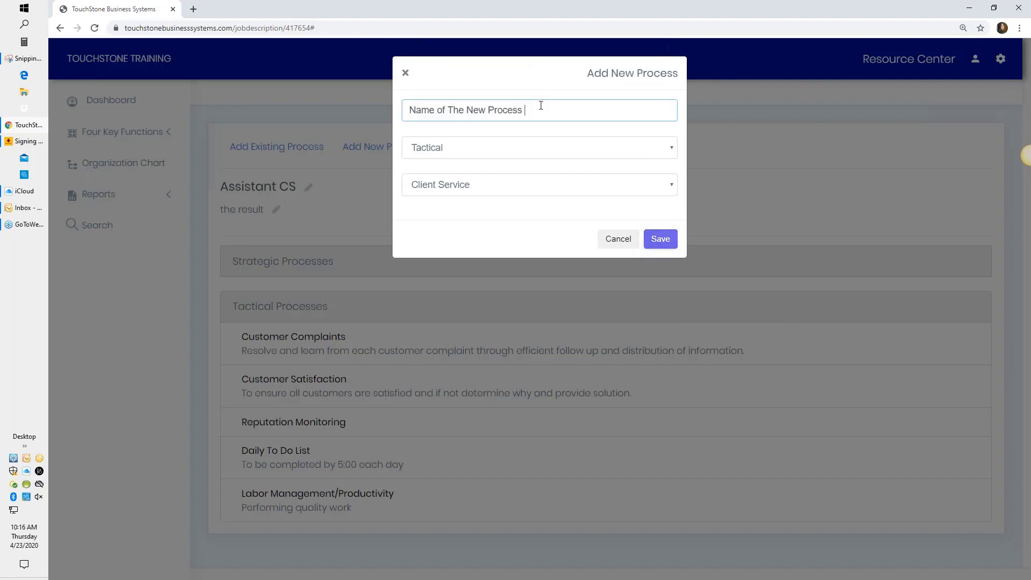
{"action": "type", "text": "1"}
{"action": "left_click", "coordinate": [664, 242]}
{"action": "left_click", "coordinate": [661, 240]}
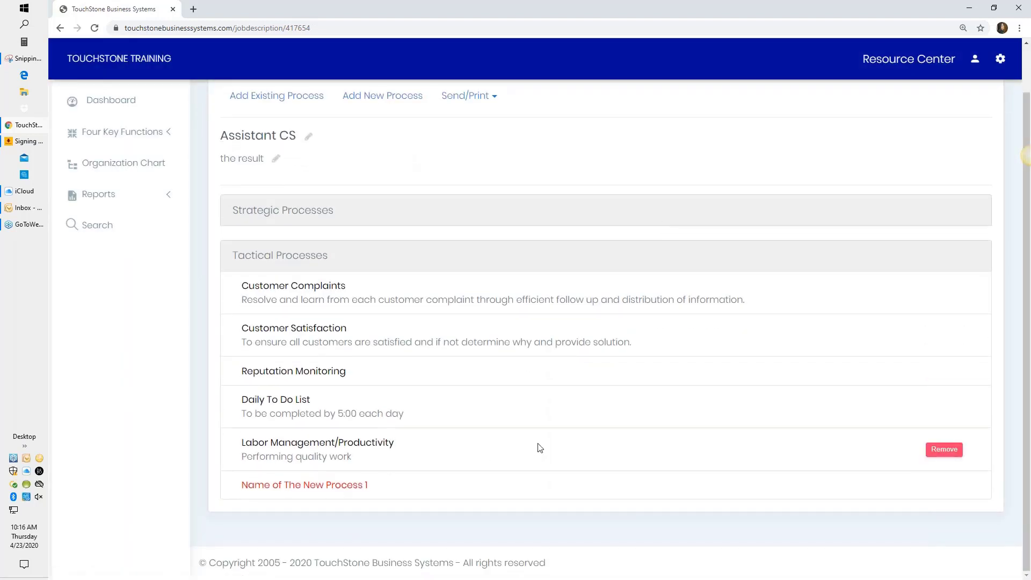
Move Name of The New Process 1 directly below Customer Complaints in the Tactical Processes list.
{"action": "scroll", "coordinate": [540, 447], "scroll_direction": "up", "scroll_amount": 1}
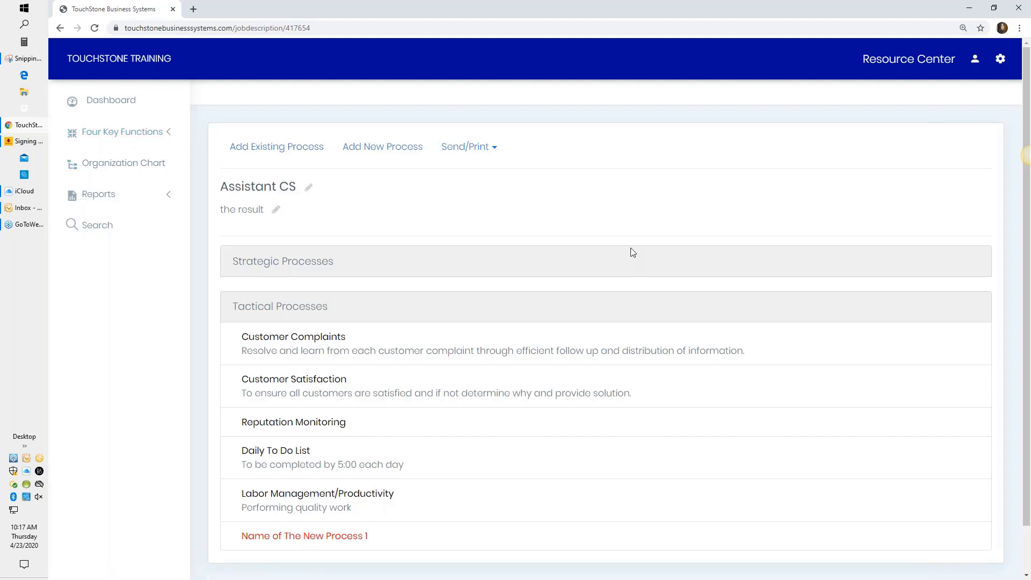
{"action": "mouse_move", "coordinate": [656, 330]}
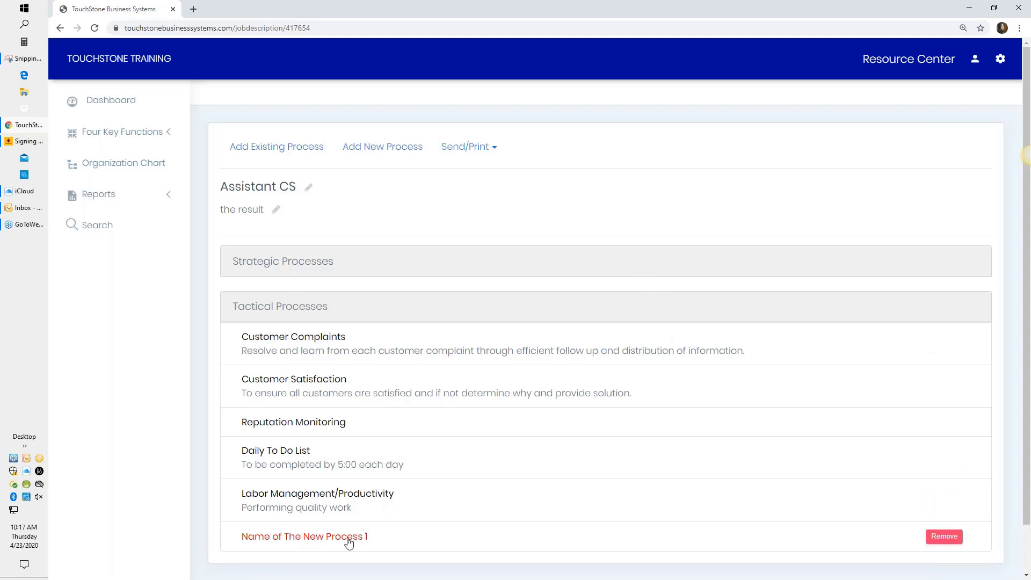
{"action": "left_click_drag", "start_coordinate": [350, 538], "coordinate": [364, 350]}
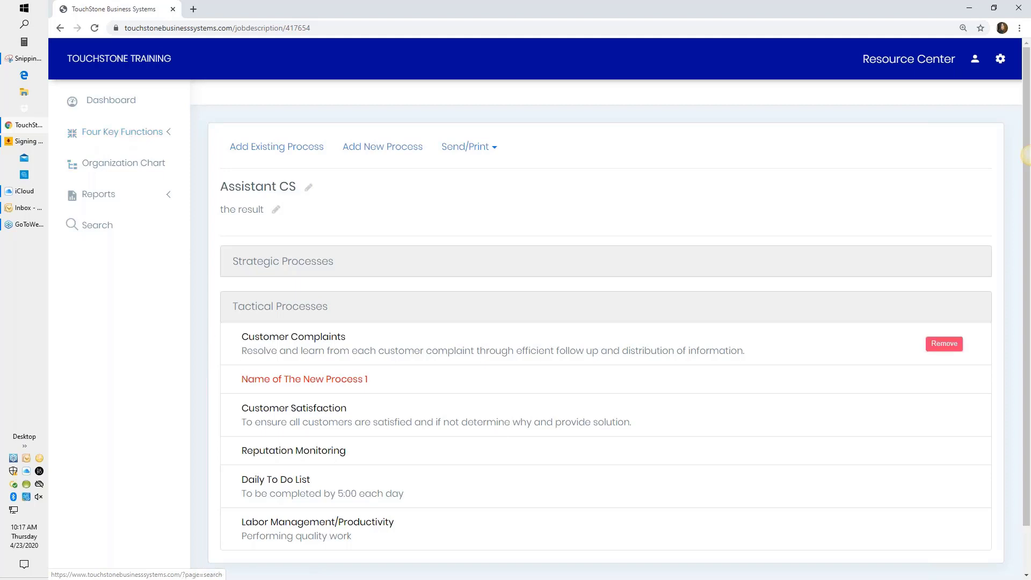
View the page of Name of The New Process 1 and return to the Assistant CS job description.
{"action": "mouse_move", "coordinate": [260, 378]}
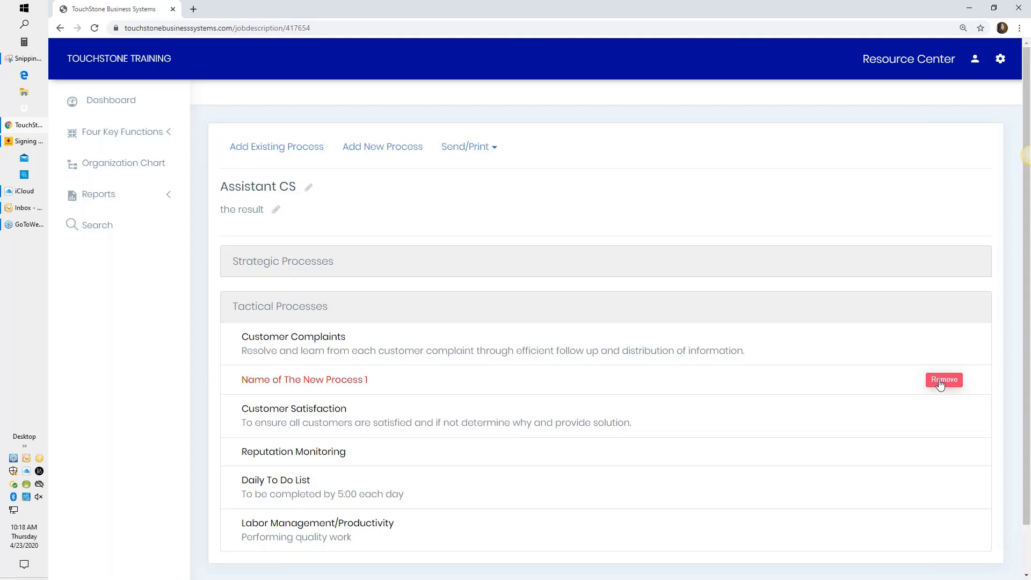
{"action": "left_click", "coordinate": [330, 382]}
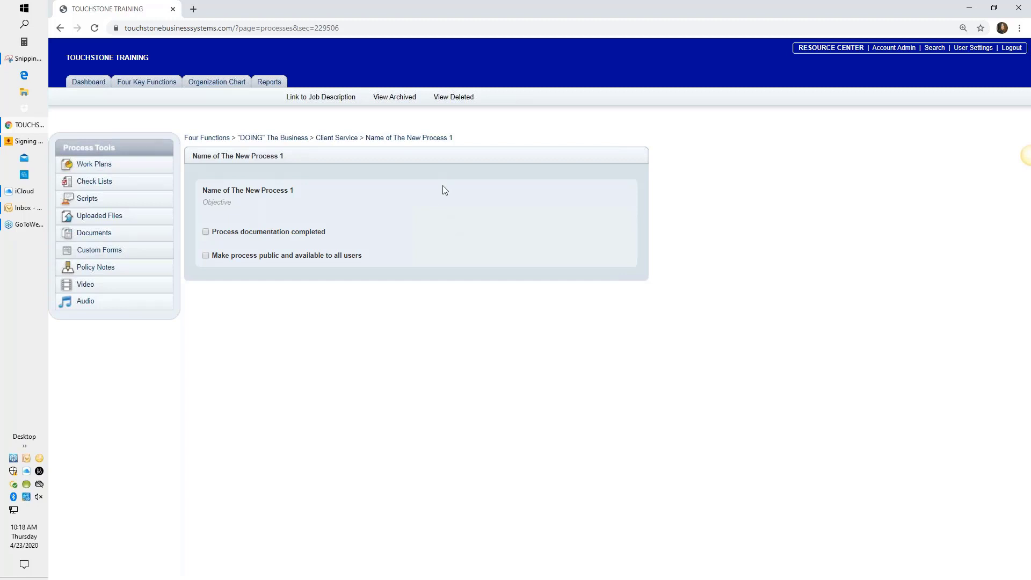
{"action": "left_click", "coordinate": [60, 29]}
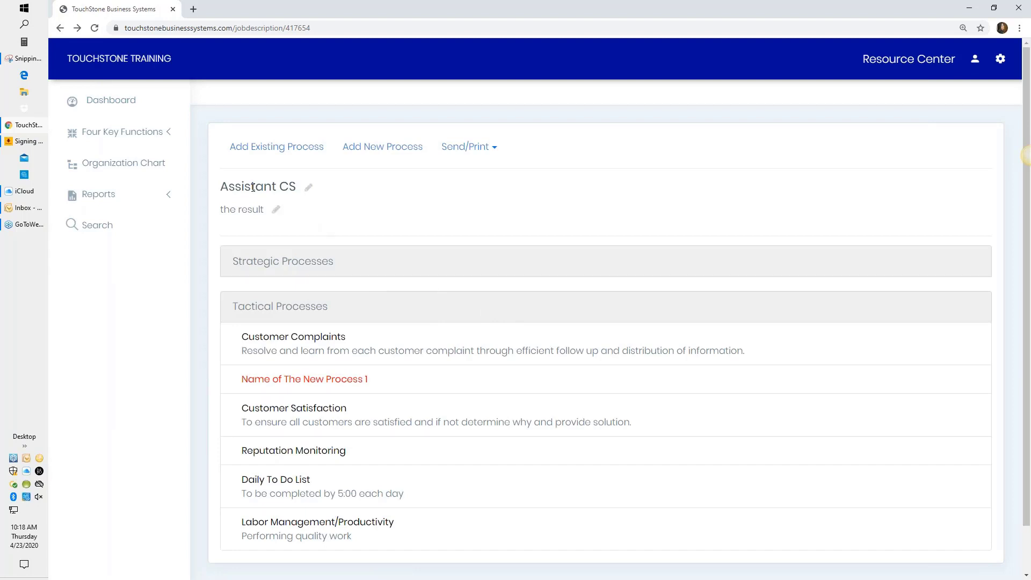
{"action": "mouse_move", "coordinate": [385, 351]}
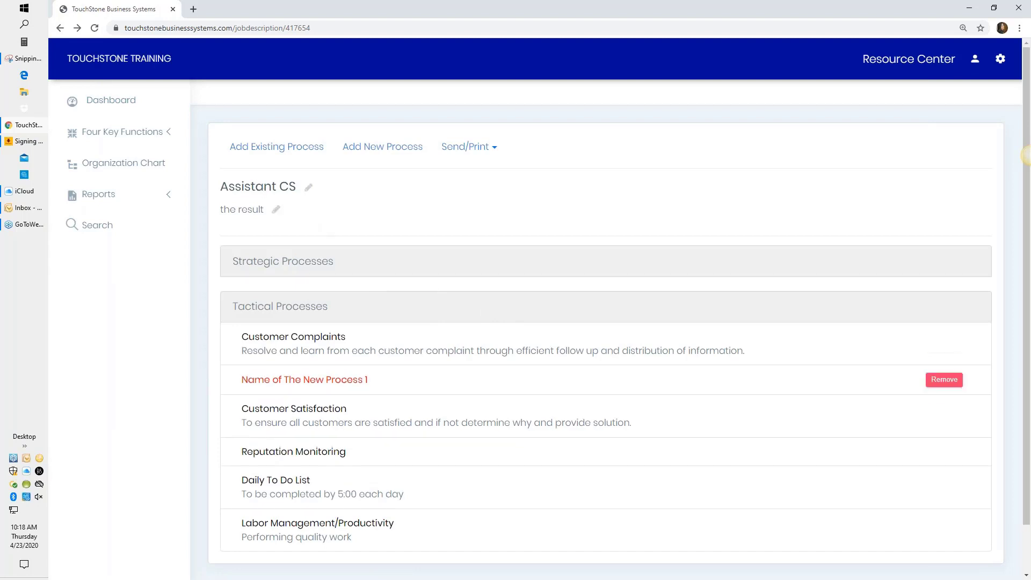
{"action": "mouse_move", "coordinate": [383, 548]}
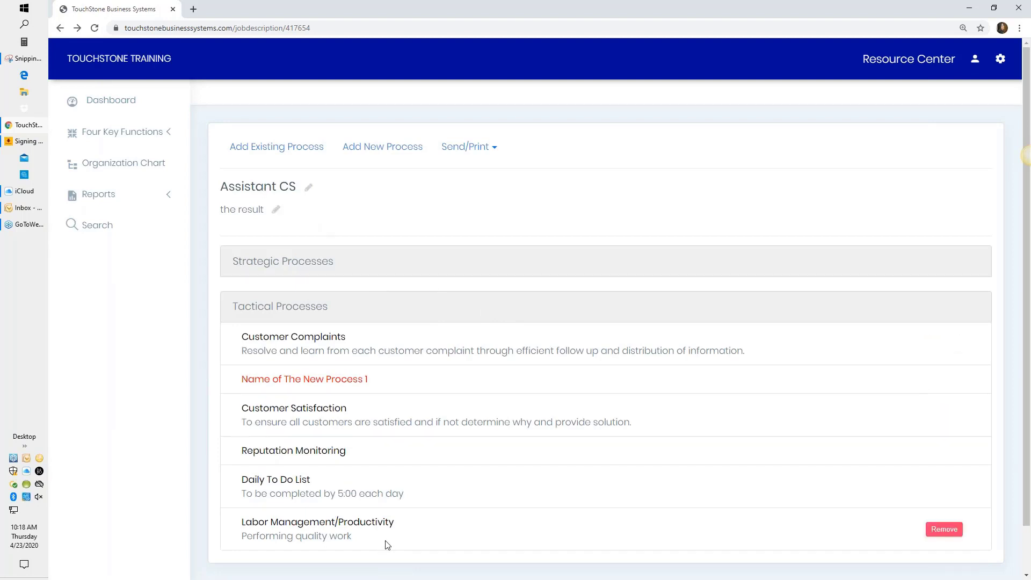
Link Name of The New Process 1 to the Customer Service job description as a Tactical process.
{"action": "left_click", "coordinate": [343, 384]}
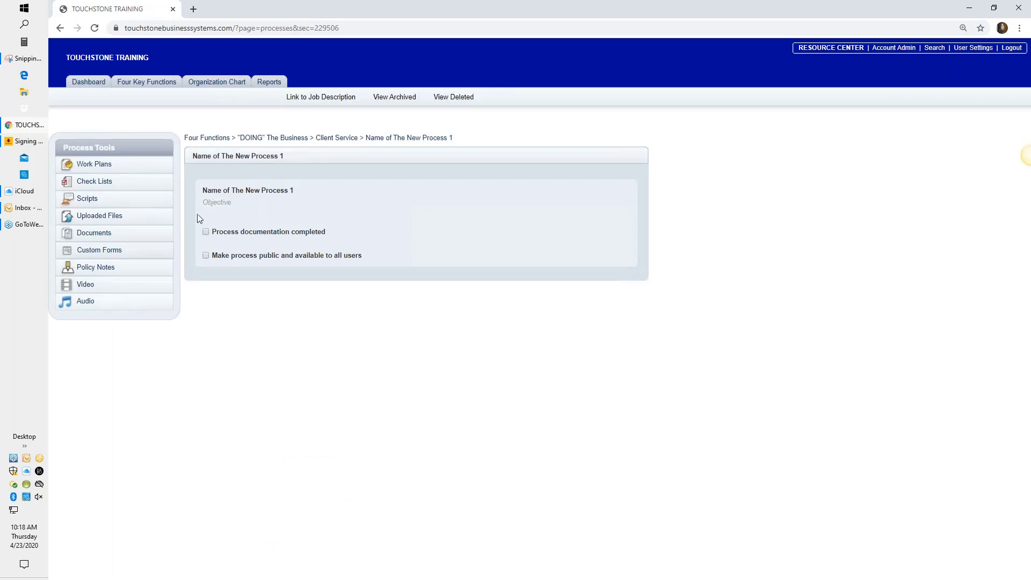
{"action": "left_click", "coordinate": [316, 99]}
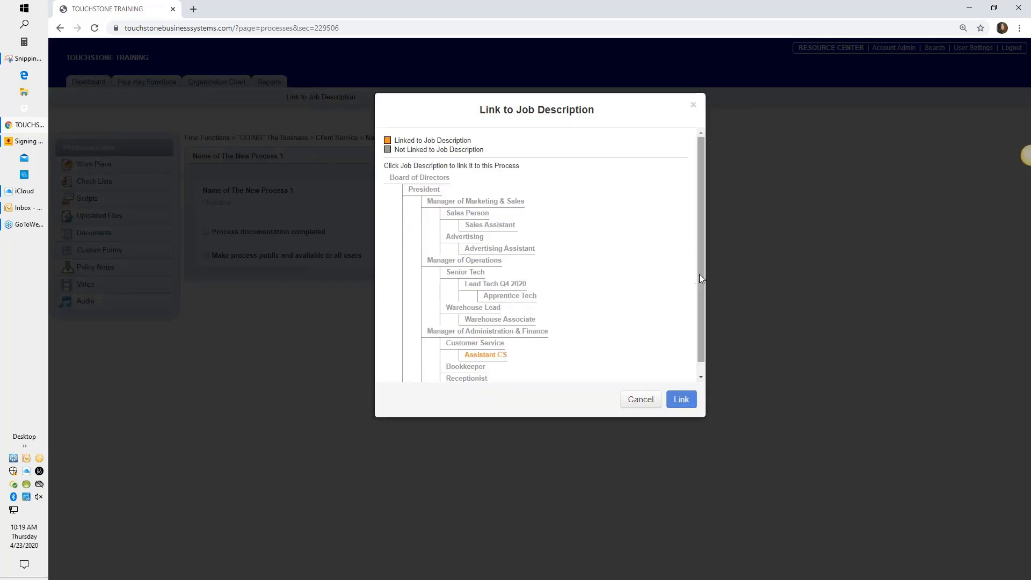
{"action": "left_click_drag", "start_coordinate": [699, 273], "coordinate": [702, 299]}
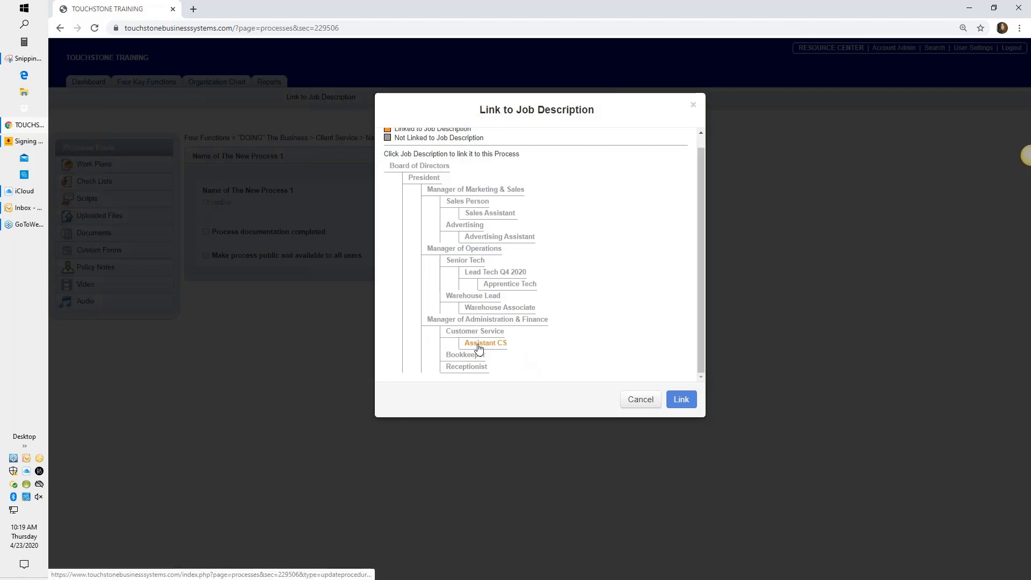
{"action": "left_click_drag", "start_coordinate": [701, 326], "coordinate": [636, 315]}
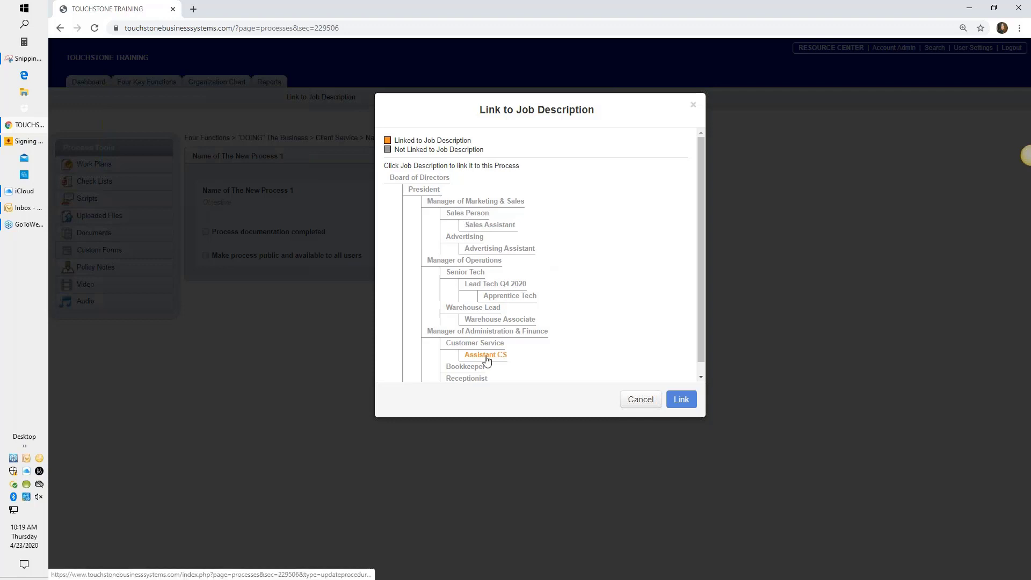
{"action": "left_click", "coordinate": [472, 344]}
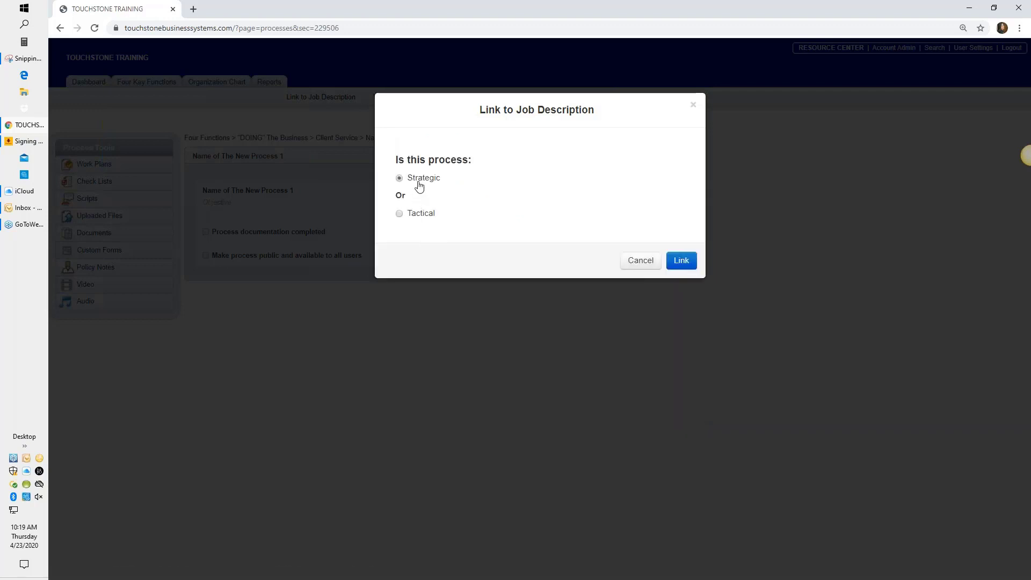
{"action": "left_click", "coordinate": [399, 214]}
{"action": "left_click", "coordinate": [681, 261]}
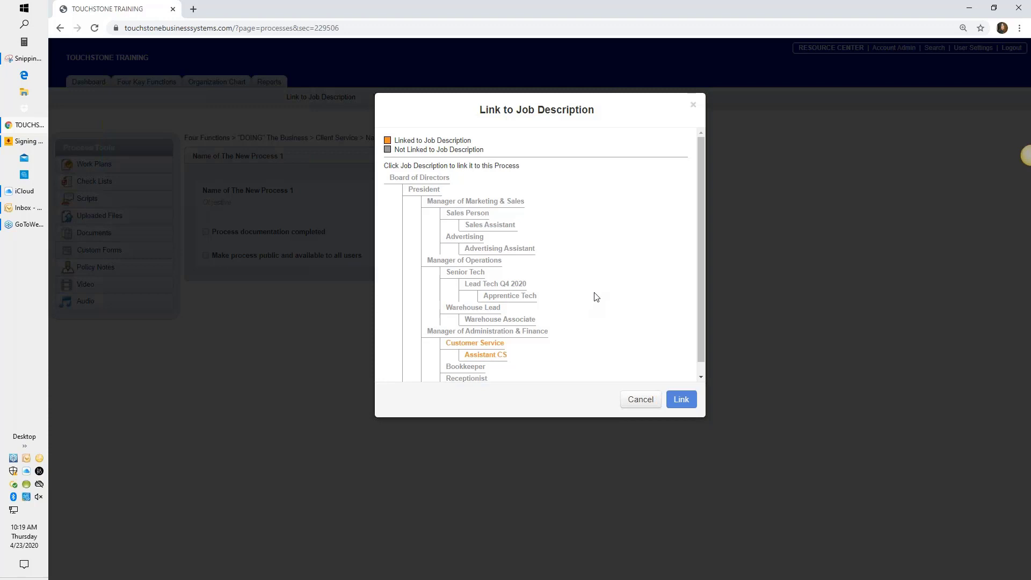
{"action": "left_click", "coordinate": [693, 106]}
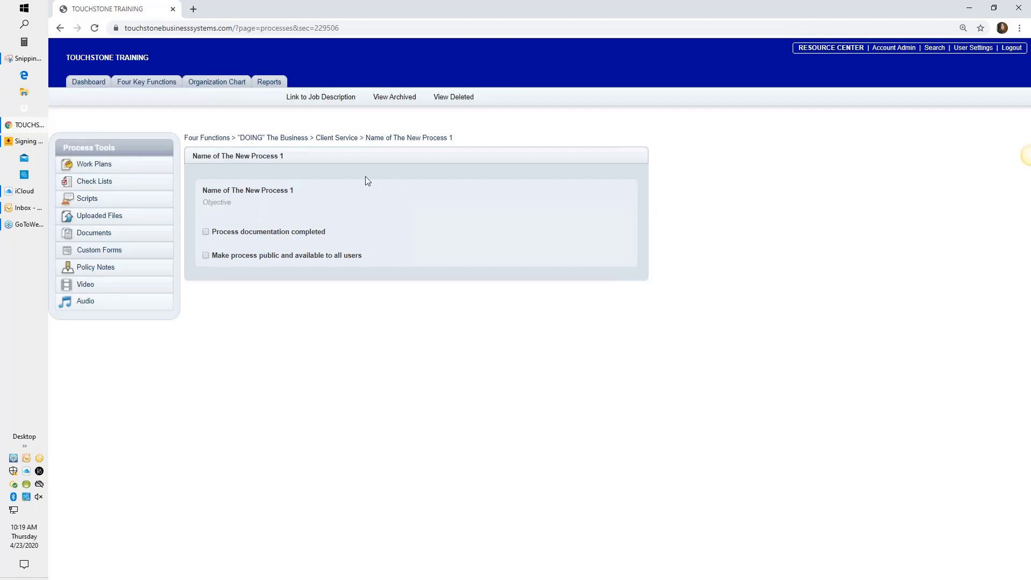
Review which job descriptions are linked to The Daily Huddle and Daily Time Logs processes under "GUIDING" The Business.
{"action": "left_click", "coordinate": [337, 138]}
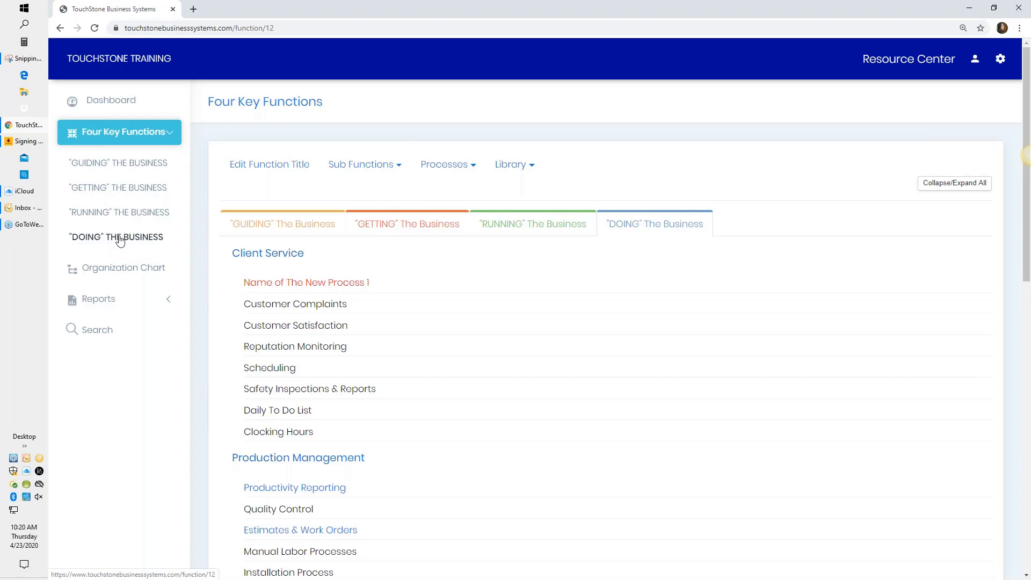
{"action": "left_click", "coordinate": [130, 164]}
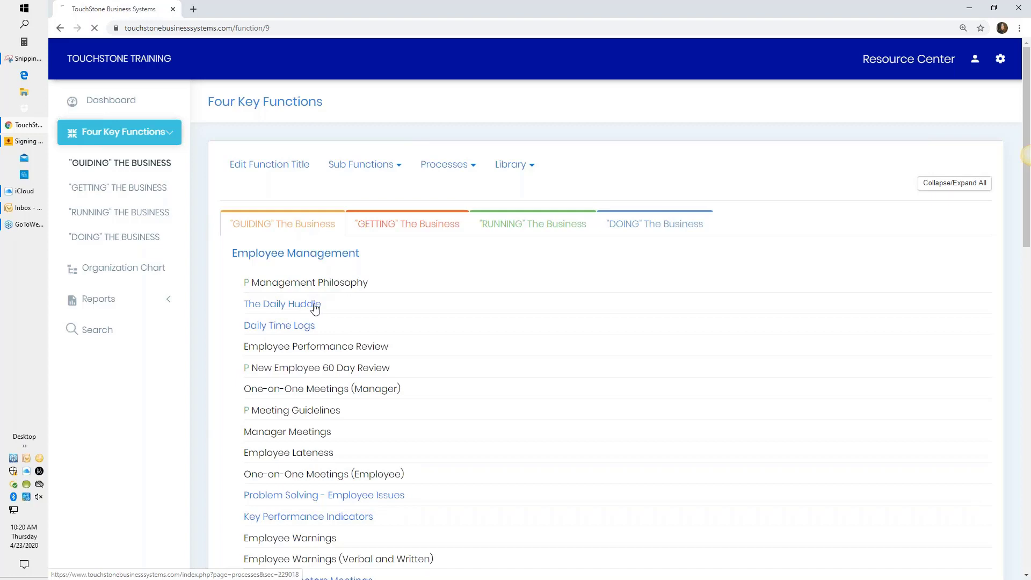
{"action": "left_click", "coordinate": [314, 306]}
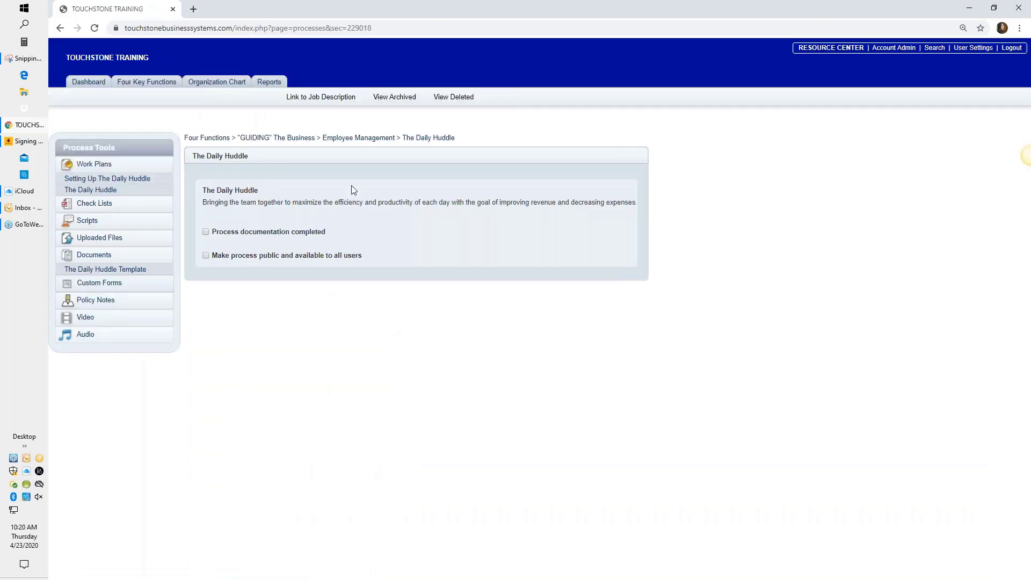
{"action": "left_click", "coordinate": [324, 98]}
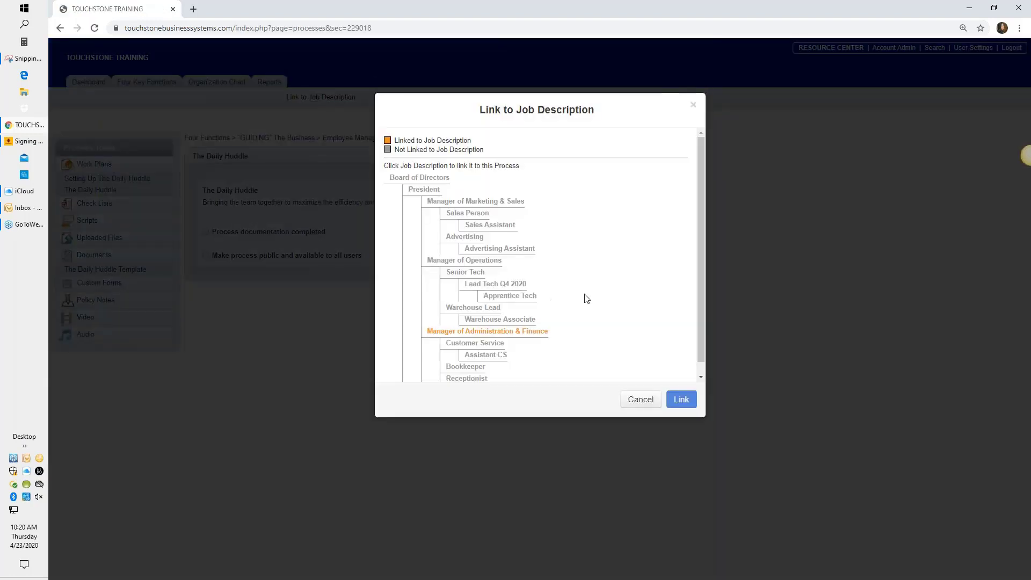
{"action": "scroll", "coordinate": [590, 301], "scroll_direction": "down", "scroll_amount": 1}
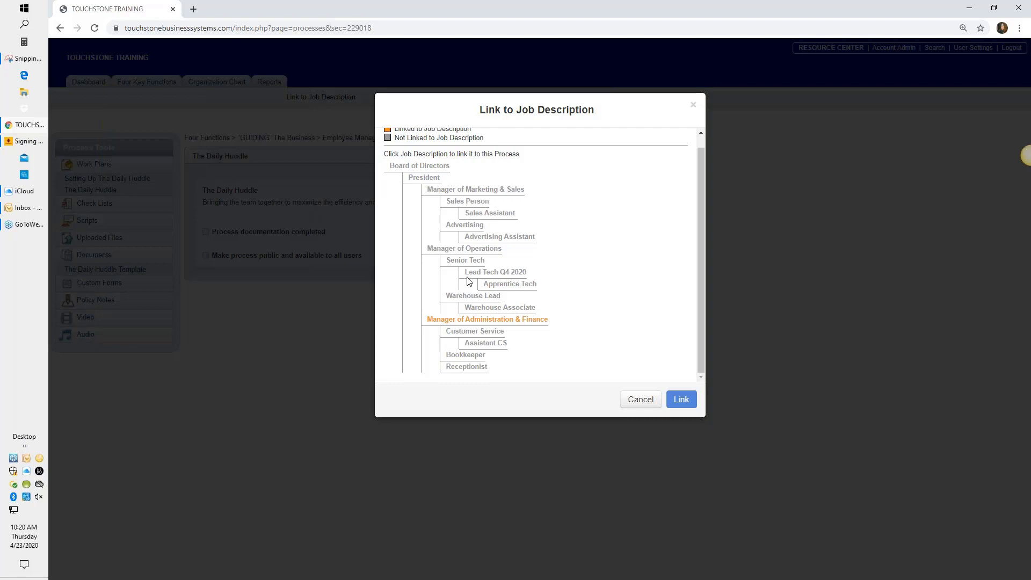
{"action": "left_click", "coordinate": [644, 403]}
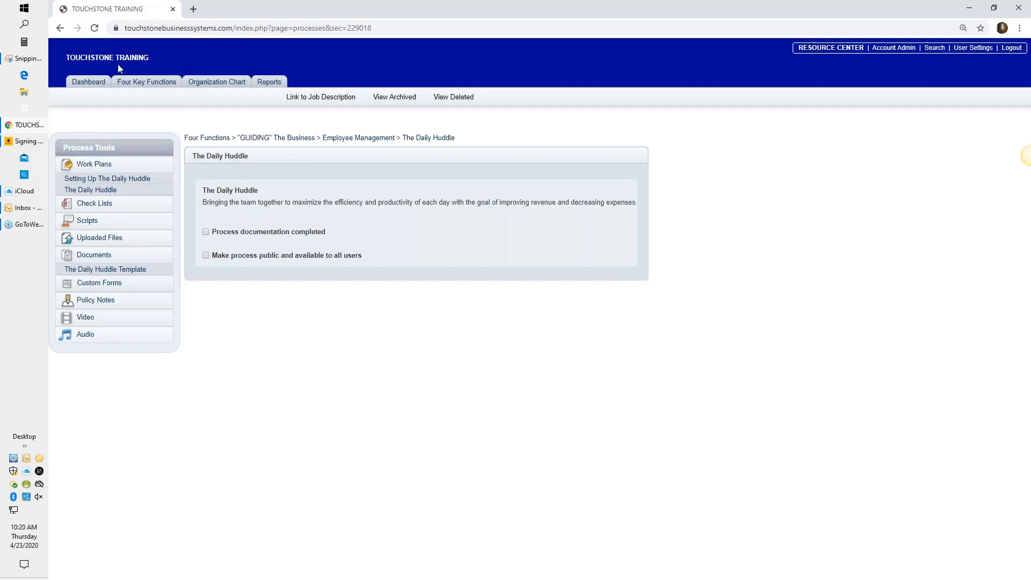
{"action": "left_click", "coordinate": [59, 28]}
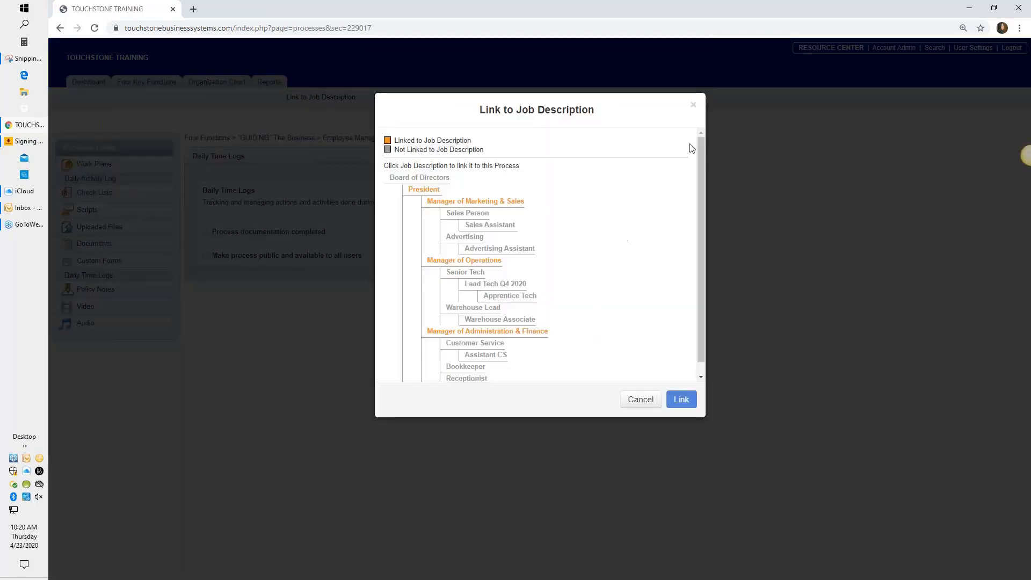
{"action": "left_click", "coordinate": [693, 105]}
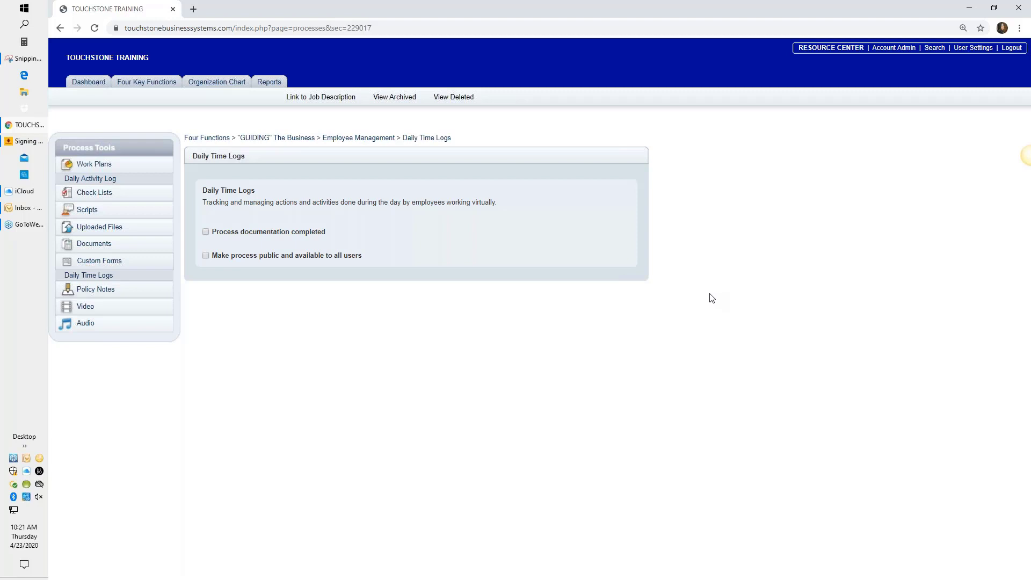
View the Customer Service job description from the organization chart and review its full list of Tactical processes.
{"action": "left_click", "coordinate": [217, 82]}
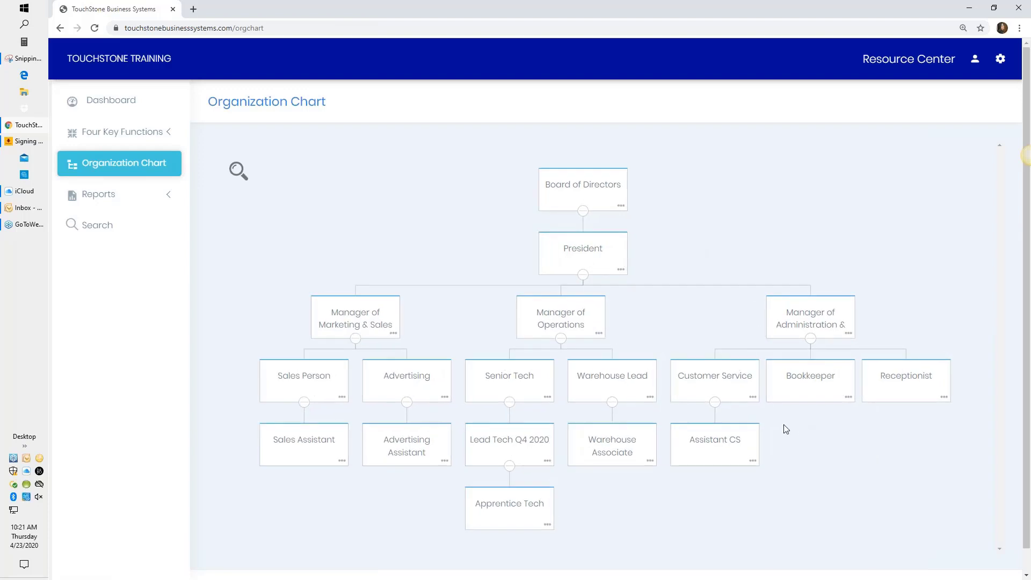
{"action": "left_click", "coordinate": [723, 380]}
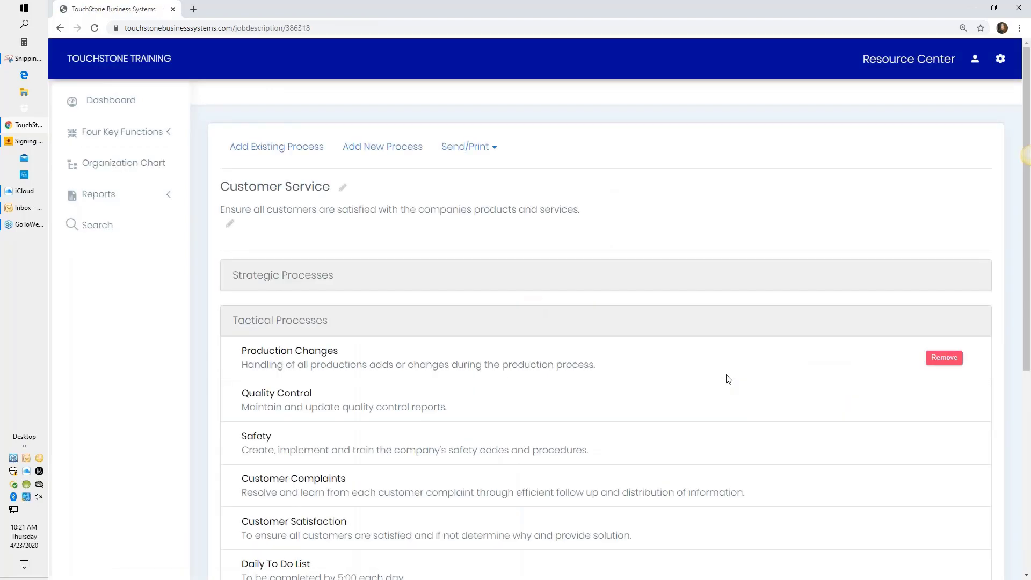
{"action": "scroll", "coordinate": [728, 379], "scroll_direction": "down", "scroll_amount": 1}
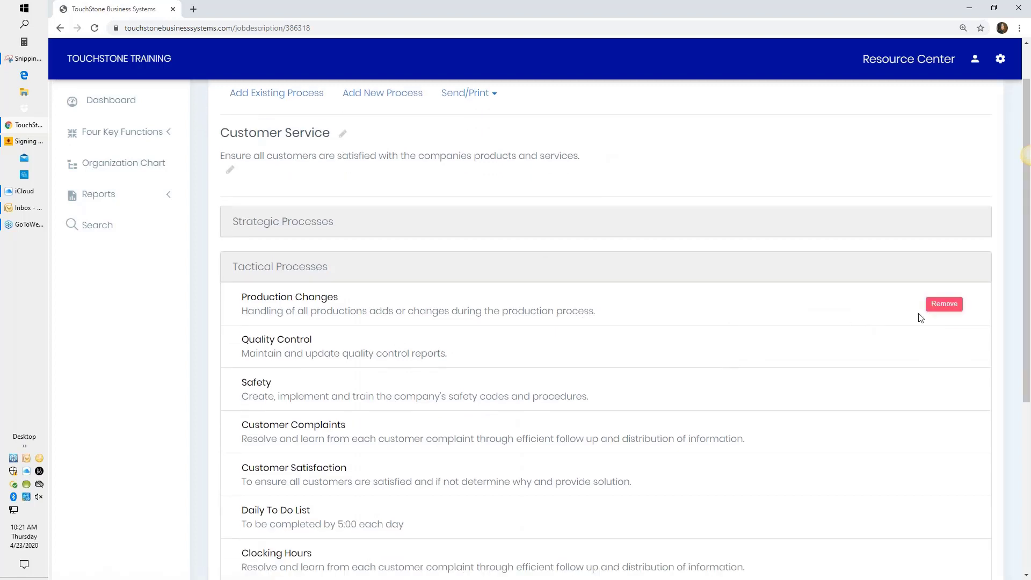
{"action": "scroll", "coordinate": [848, 339], "scroll_direction": "down", "scroll_amount": 2}
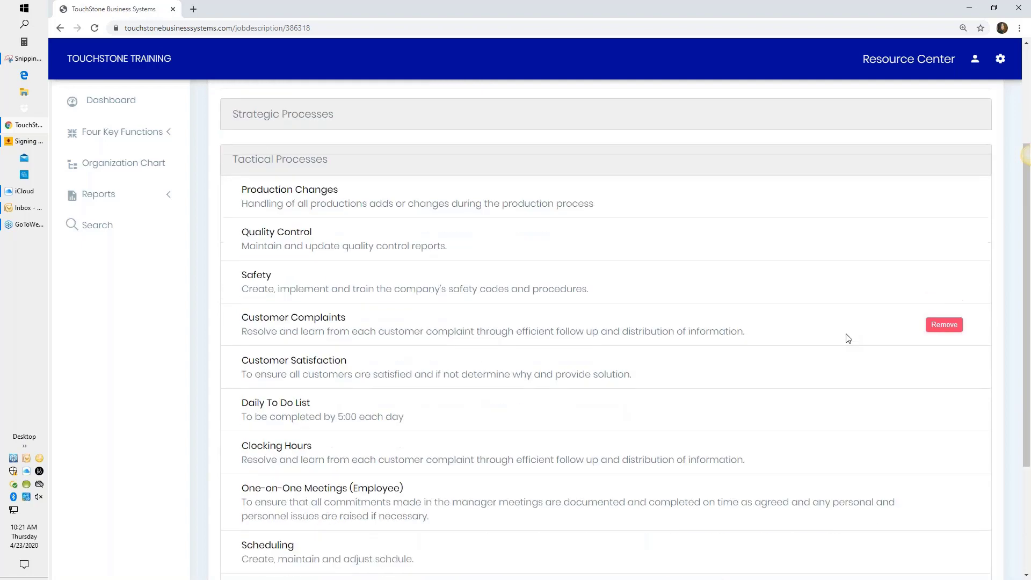
{"action": "scroll", "coordinate": [848, 338], "scroll_direction": "down", "scroll_amount": 2}
{"action": "scroll", "coordinate": [848, 338], "scroll_direction": "down", "scroll_amount": 2}
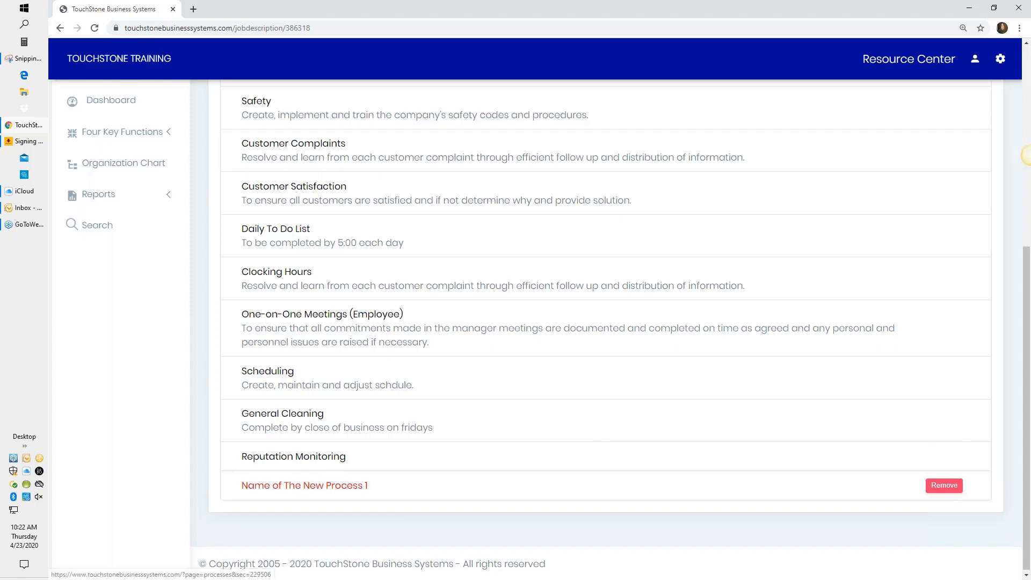
Open the Reputation Monitoring process's objective for editing, and return to the Customer Service job description without saving.
{"action": "left_click", "coordinate": [310, 461]}
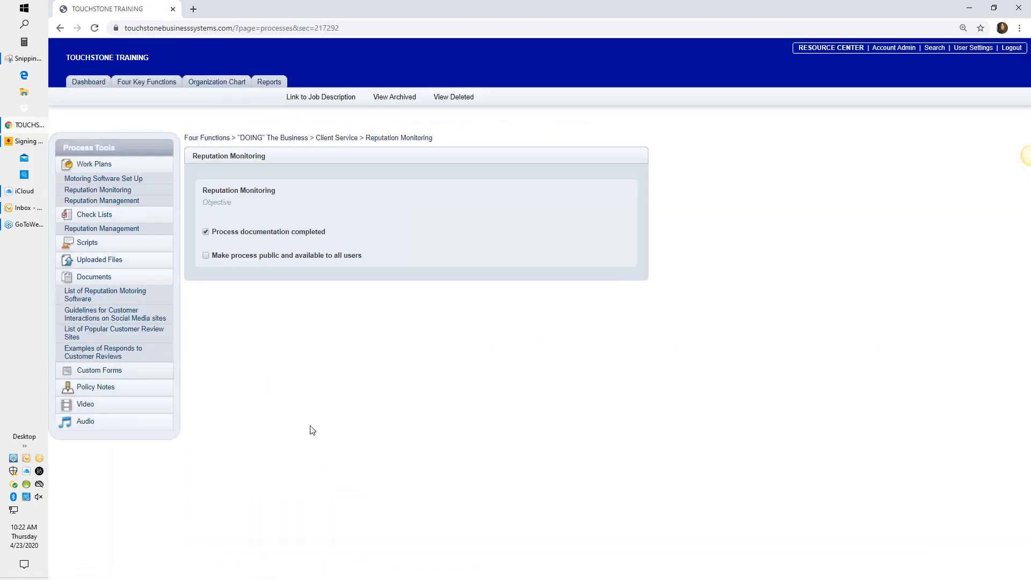
{"action": "left_click", "coordinate": [220, 205]}
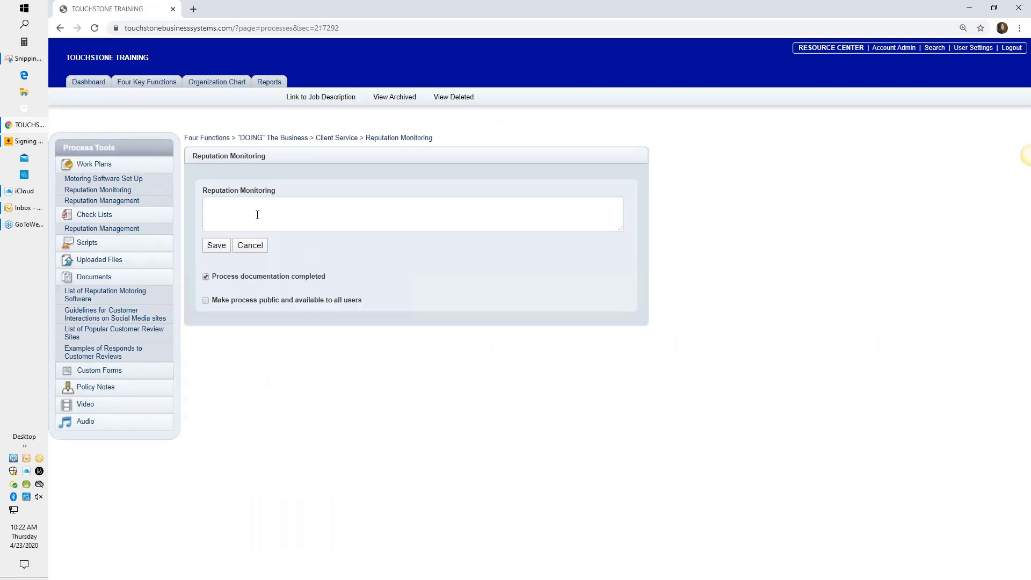
{"action": "left_click", "coordinate": [231, 208]}
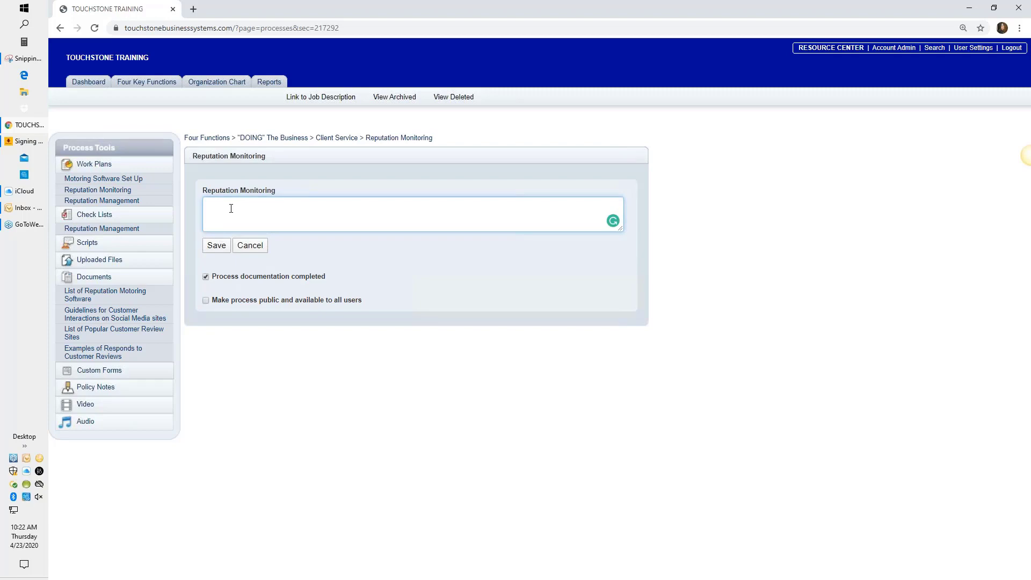
{"action": "left_click", "coordinate": [61, 32]}
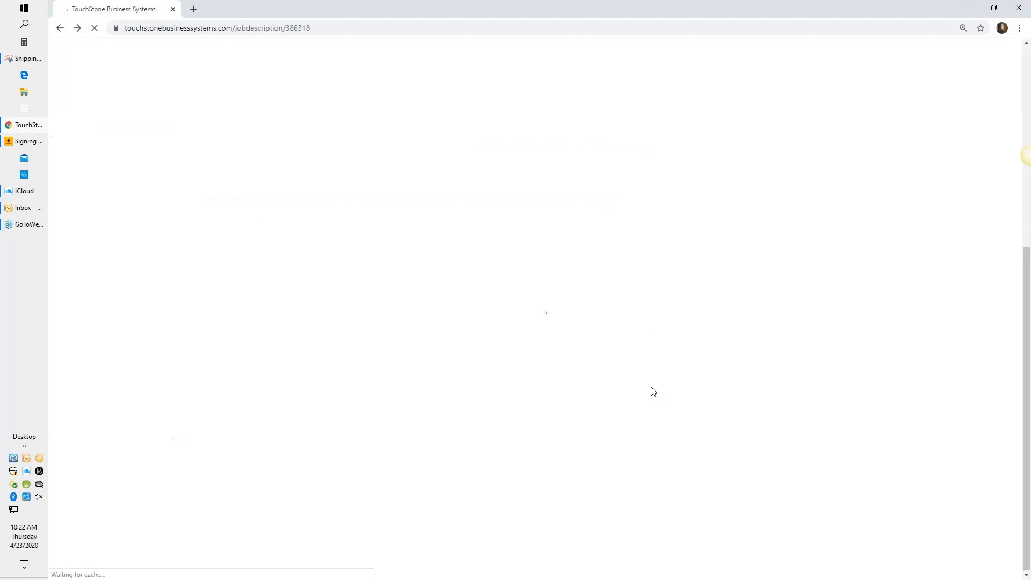
{"action": "scroll", "coordinate": [614, 390], "scroll_direction": "up", "scroll_amount": 8}
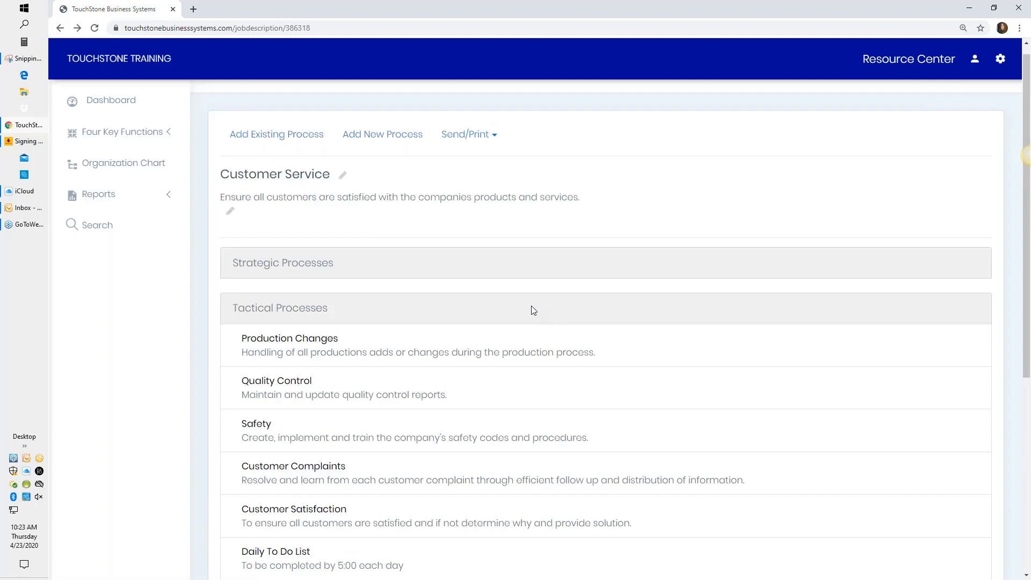
Export the Customer Service job description to PDF and look through the downloaded CustomerService.pdf.
{"action": "left_click", "coordinate": [469, 135]}
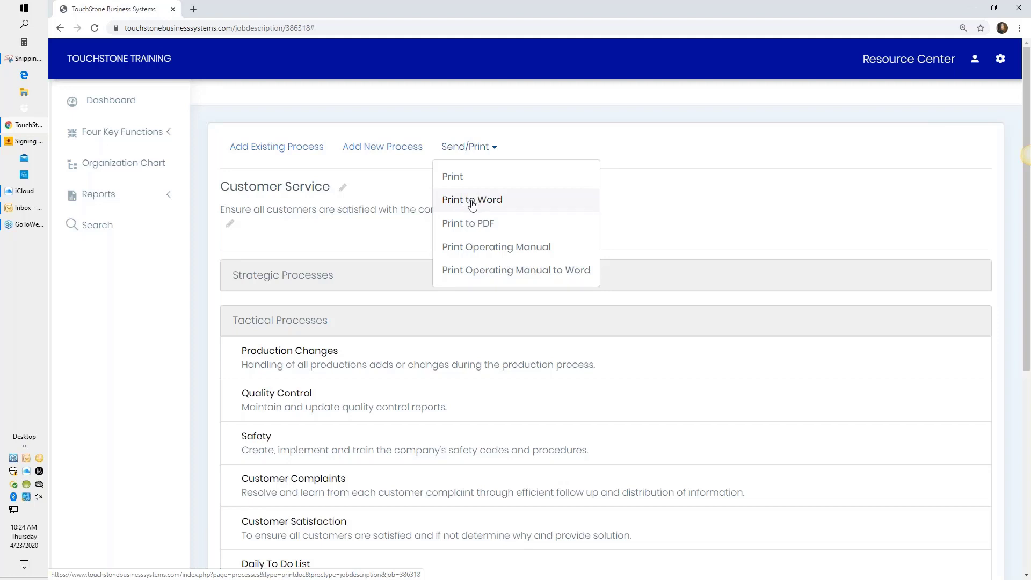
{"action": "left_click", "coordinate": [462, 230]}
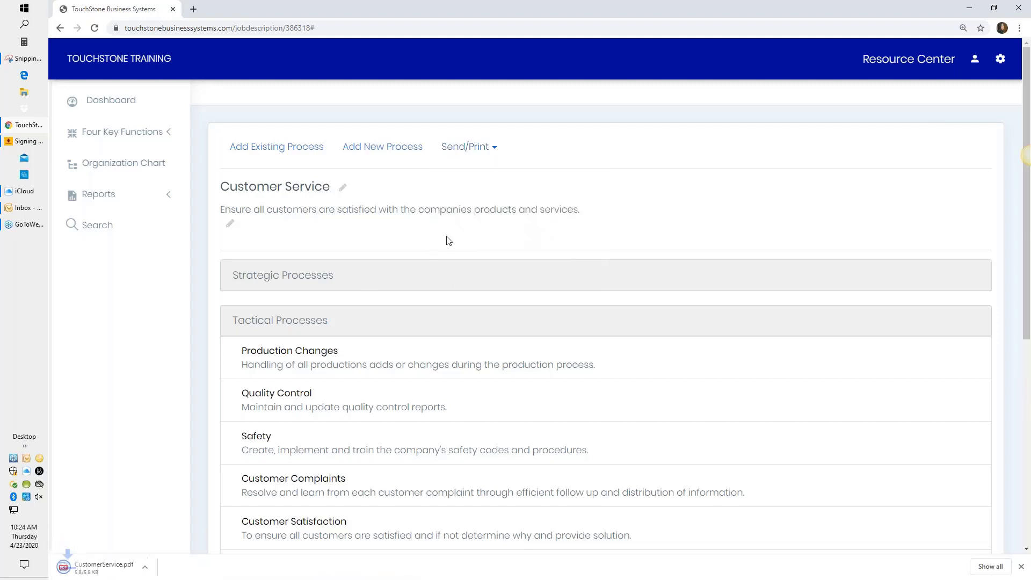
{"action": "left_click", "coordinate": [101, 572]}
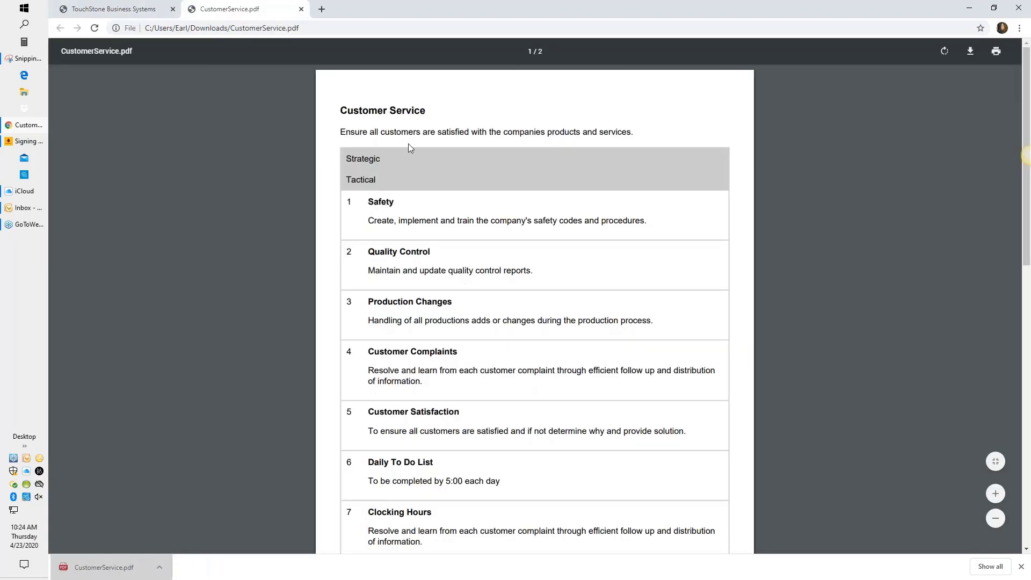
{"action": "scroll", "coordinate": [547, 388], "scroll_direction": "down", "scroll_amount": 7}
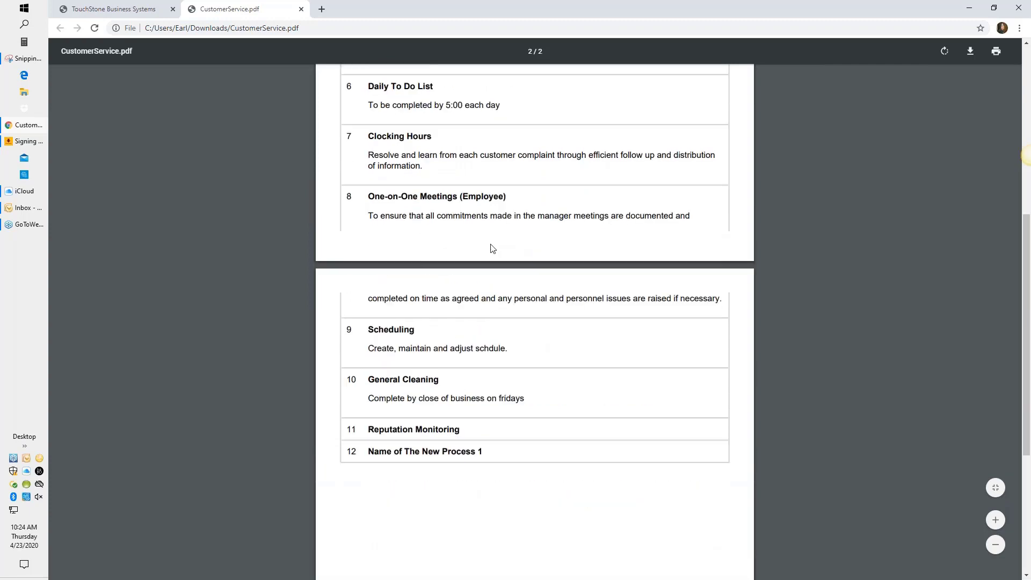
{"action": "scroll", "coordinate": [526, 350], "scroll_direction": "up", "scroll_amount": 7}
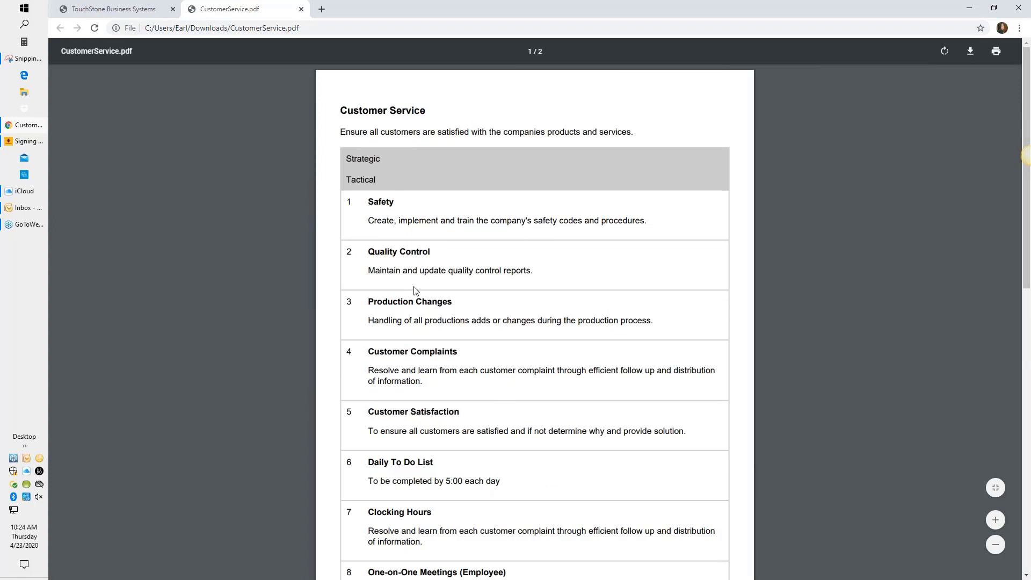
Export the operating manual of the Customer Service job description to Word.
{"action": "left_click", "coordinate": [118, 9]}
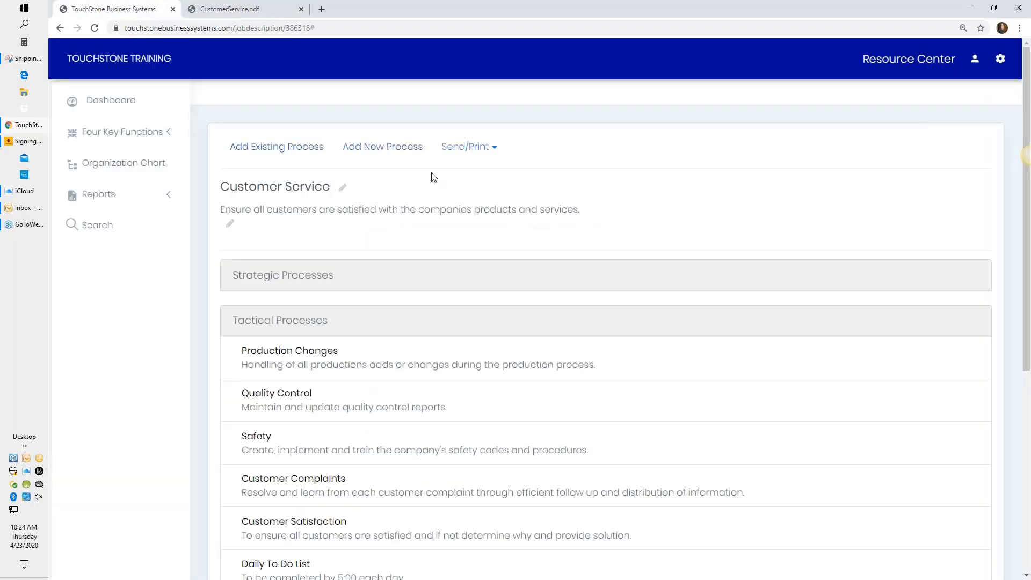
{"action": "left_click", "coordinate": [471, 150]}
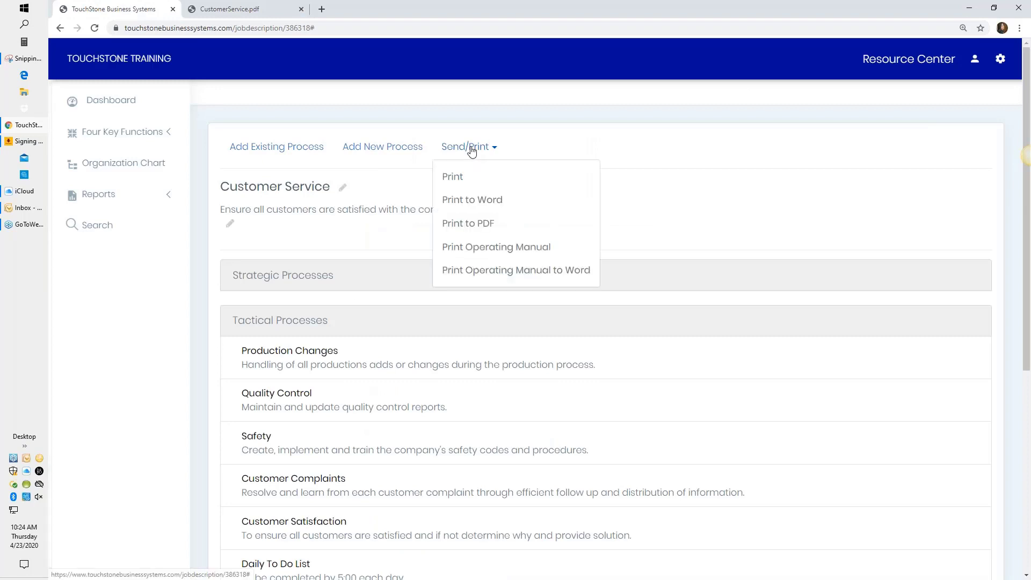
{"action": "left_click", "coordinate": [521, 274]}
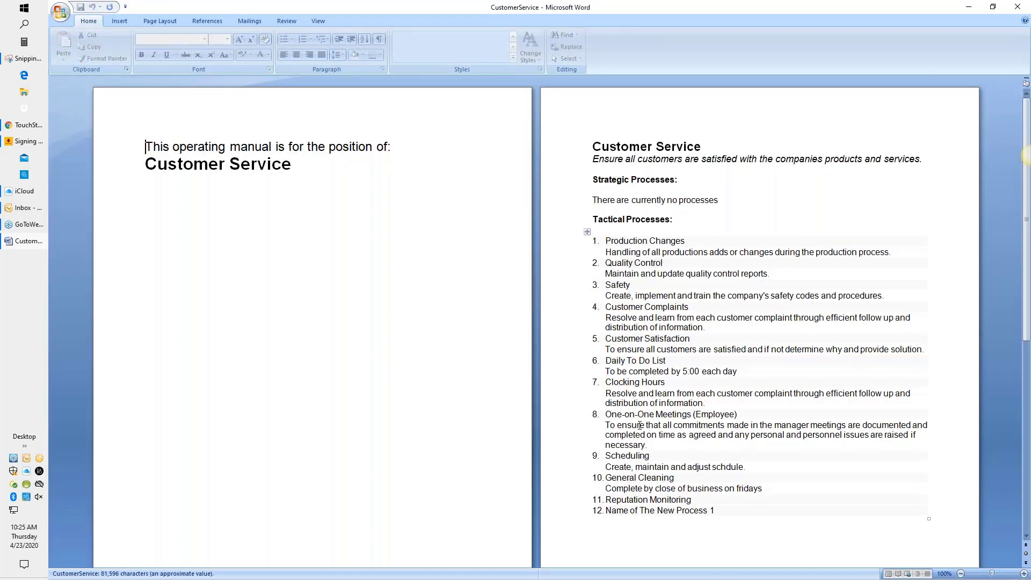
Look through the exported Customer Service operating manual in Word, and return to the job description in the browser.
{"action": "scroll", "coordinate": [639, 424], "scroll_direction": "down", "scroll_amount": 6}
{"action": "scroll", "coordinate": [633, 379], "scroll_direction": "down", "scroll_amount": 12}
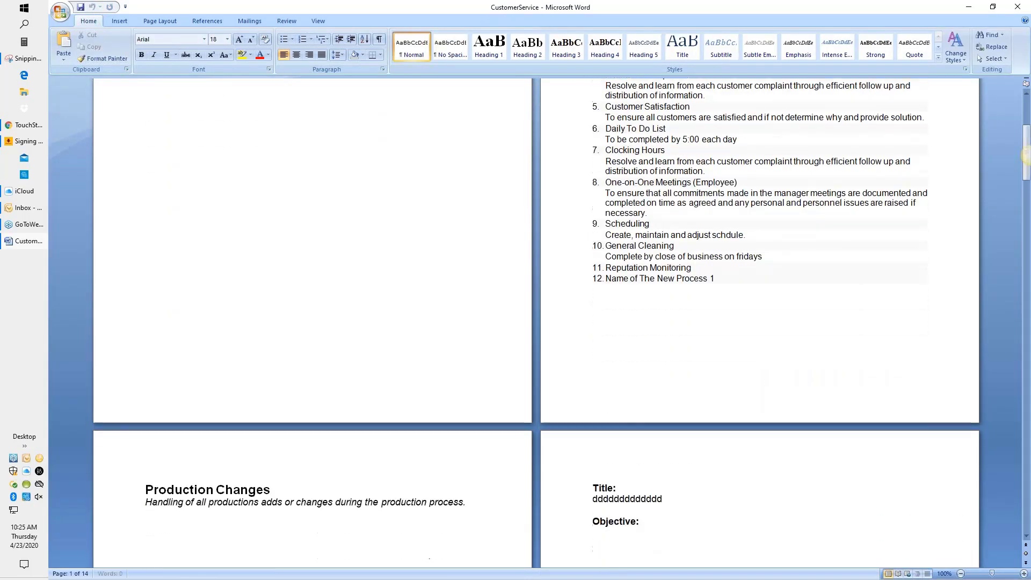
{"action": "scroll", "coordinate": [634, 379], "scroll_direction": "down", "scroll_amount": 6}
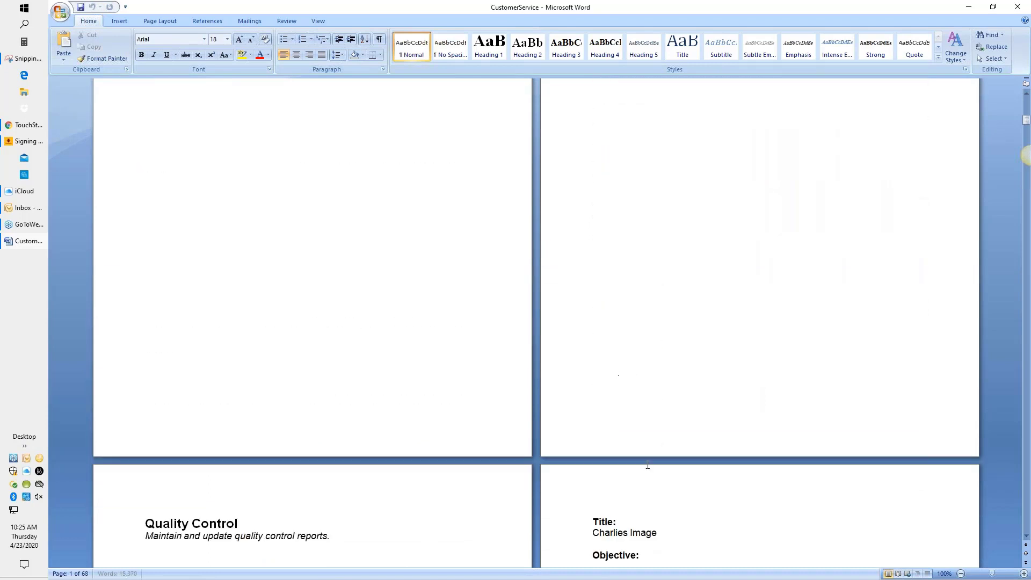
{"action": "scroll", "coordinate": [647, 456], "scroll_direction": "down", "scroll_amount": 10}
{"action": "scroll", "coordinate": [647, 456], "scroll_direction": "up", "scroll_amount": 20}
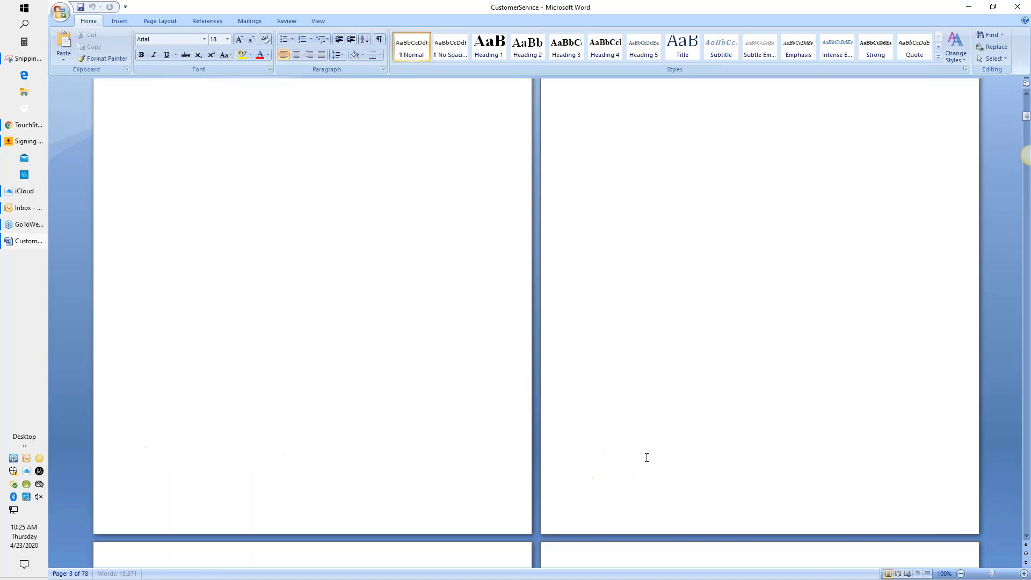
{"action": "scroll", "coordinate": [647, 456], "scroll_direction": "up", "scroll_amount": 15}
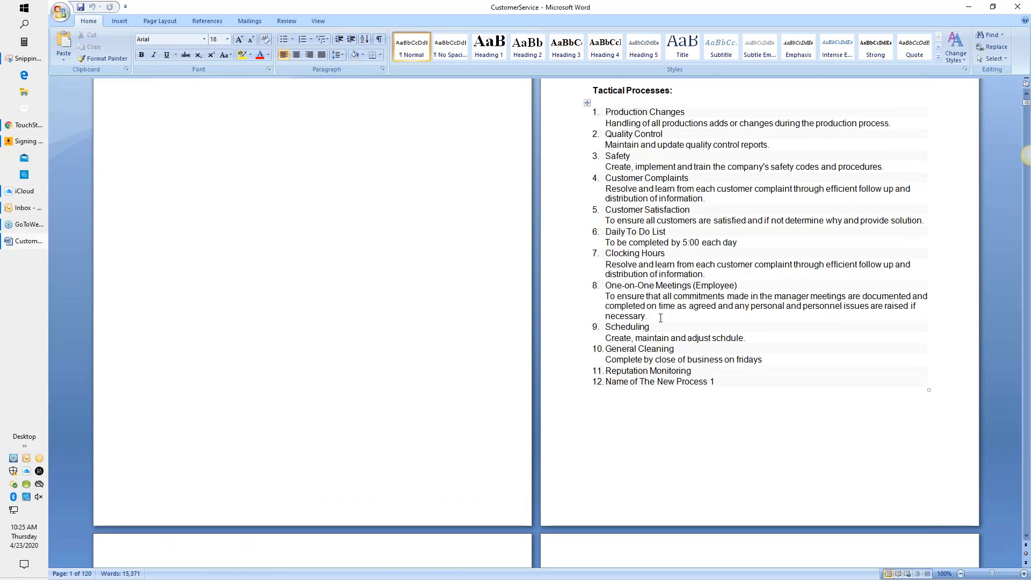
{"action": "scroll", "coordinate": [660, 318], "scroll_direction": "up", "scroll_amount": 1}
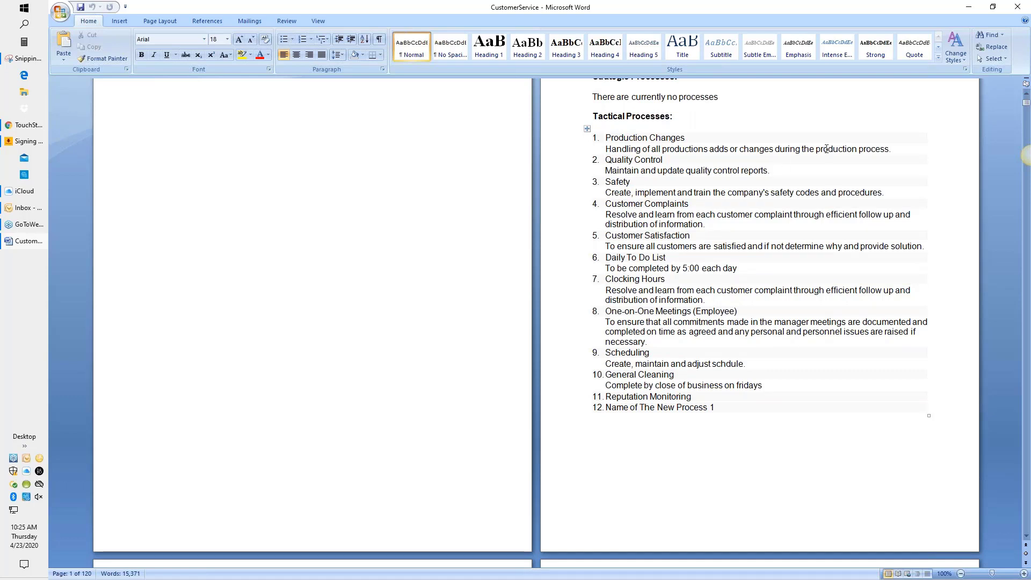
{"action": "left_click", "coordinate": [968, 7]}
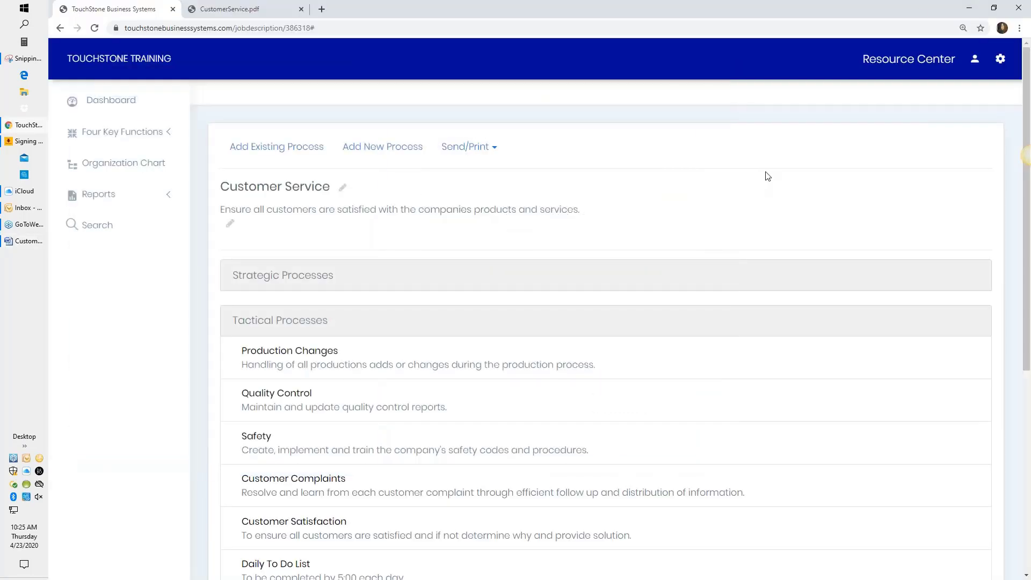
Copy the web address of the Customer Complaint Processing work plan under Customer Complaints and display the work plan's print and email options.
{"action": "scroll", "coordinate": [767, 176], "scroll_direction": "down", "scroll_amount": 1}
{"action": "scroll", "coordinate": [768, 176], "scroll_direction": "up", "scroll_amount": 1}
{"action": "left_click", "coordinate": [315, 483]}
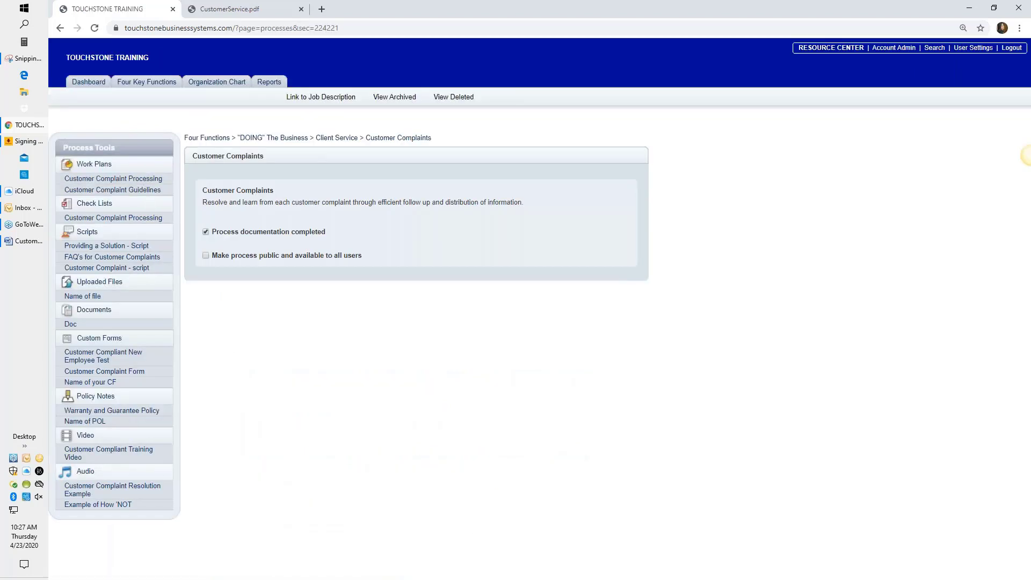
{"action": "left_click", "coordinate": [142, 179]}
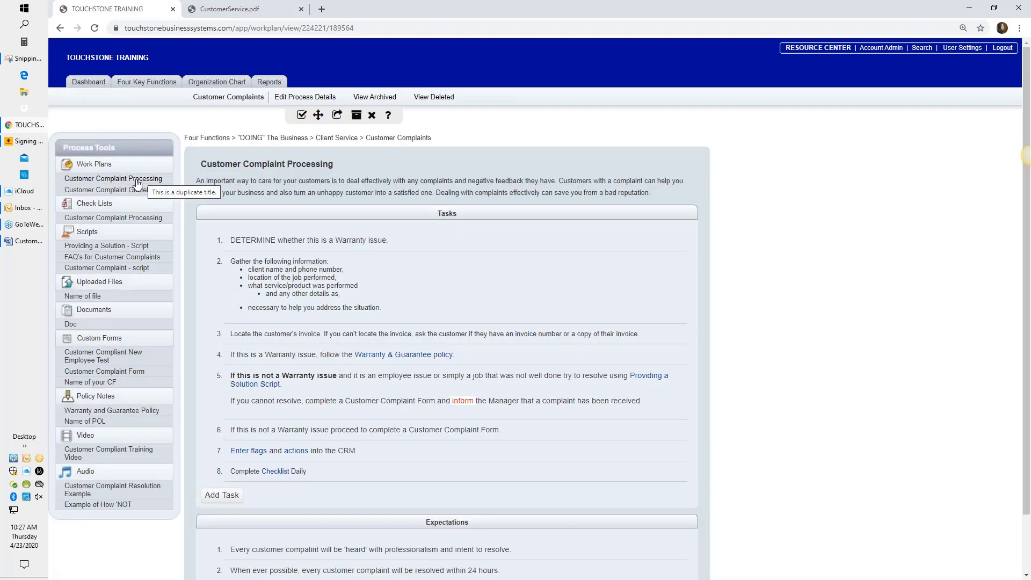
{"action": "left_click", "coordinate": [192, 30]}
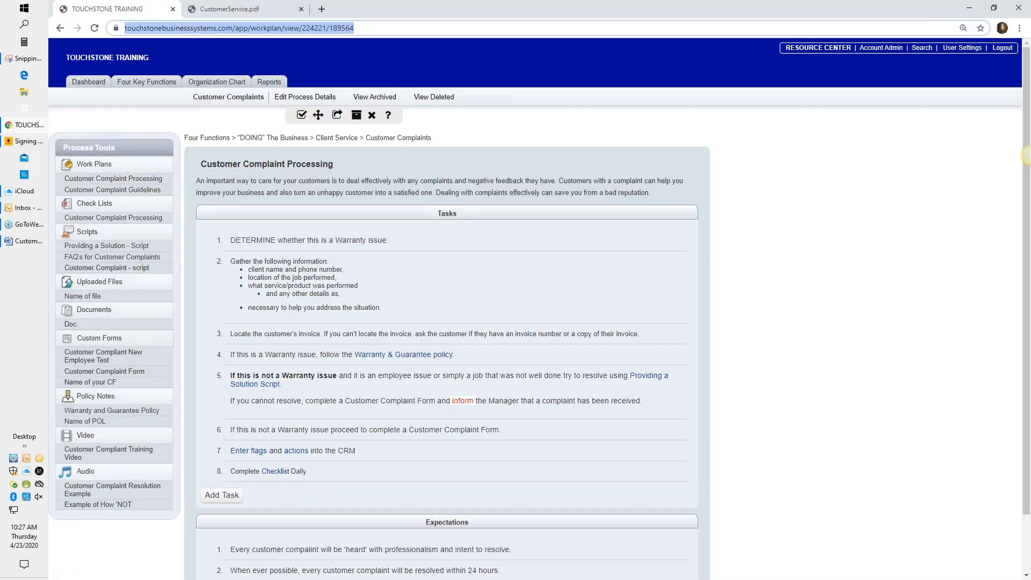
{"action": "right_click", "coordinate": [243, 28]}
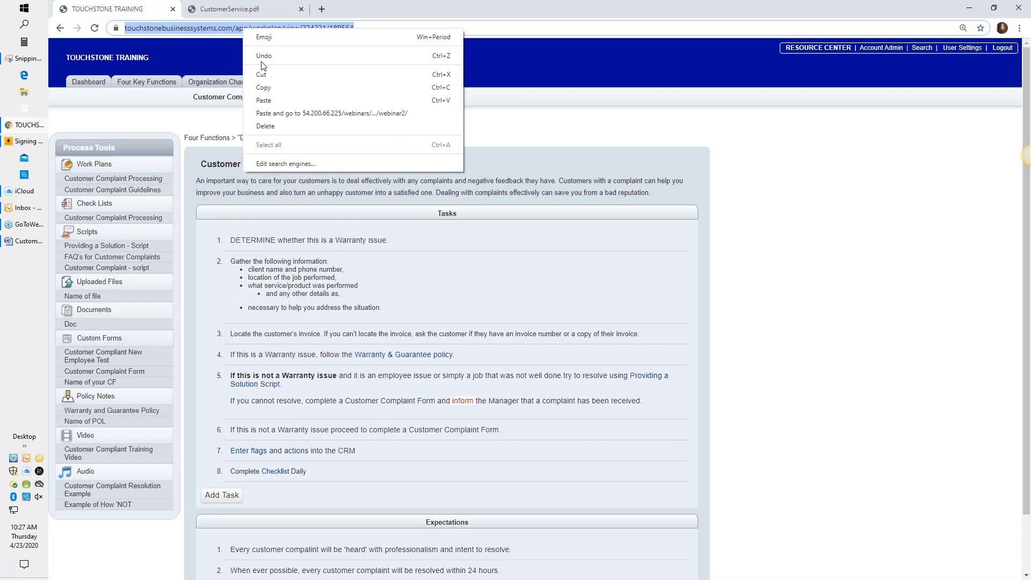
{"action": "left_click", "coordinate": [274, 88]}
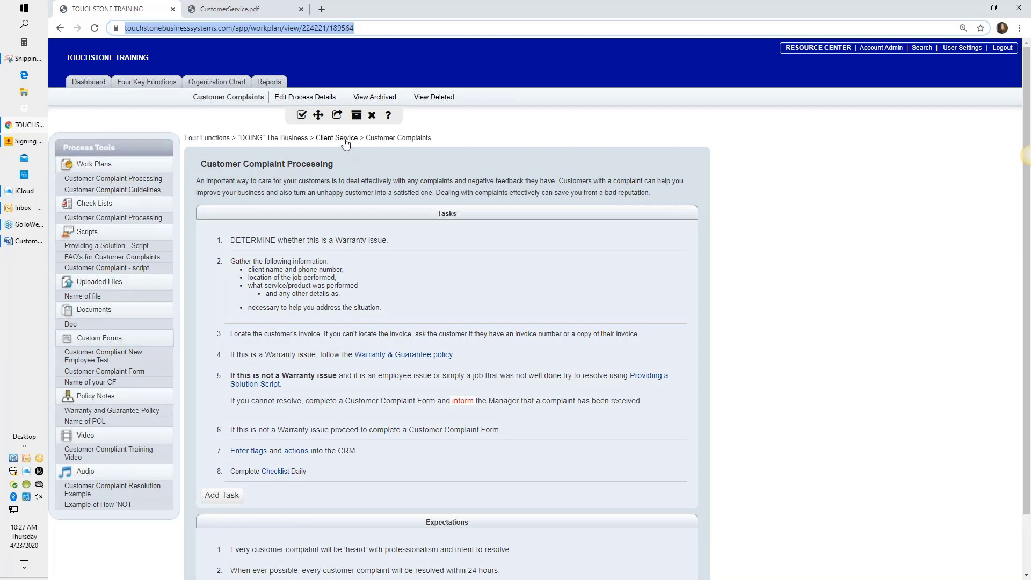
{"action": "left_click", "coordinate": [337, 115]}
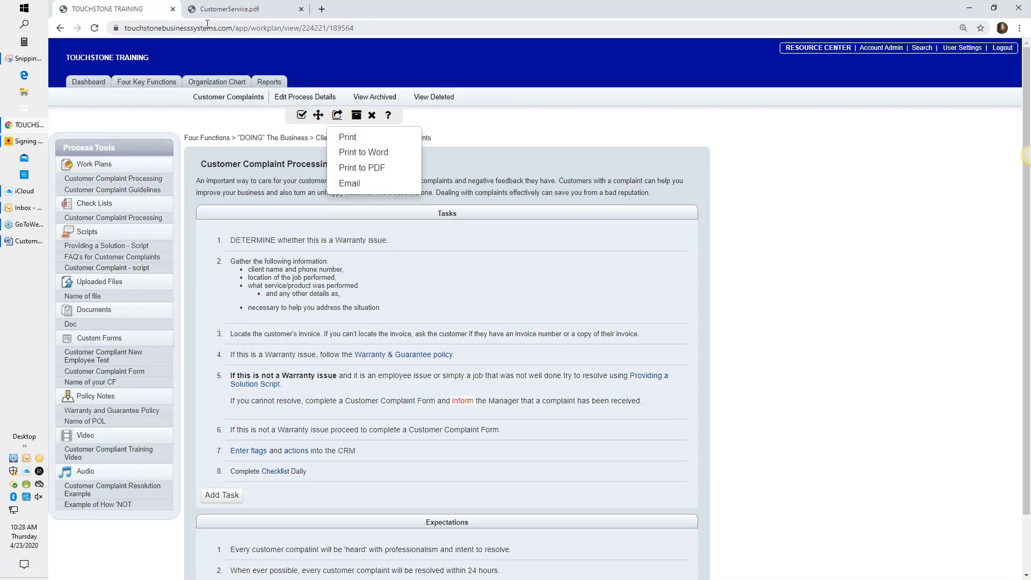
Review the Assistant CS job description's processes from the organization chart, and return to the chart.
{"action": "left_click", "coordinate": [221, 84]}
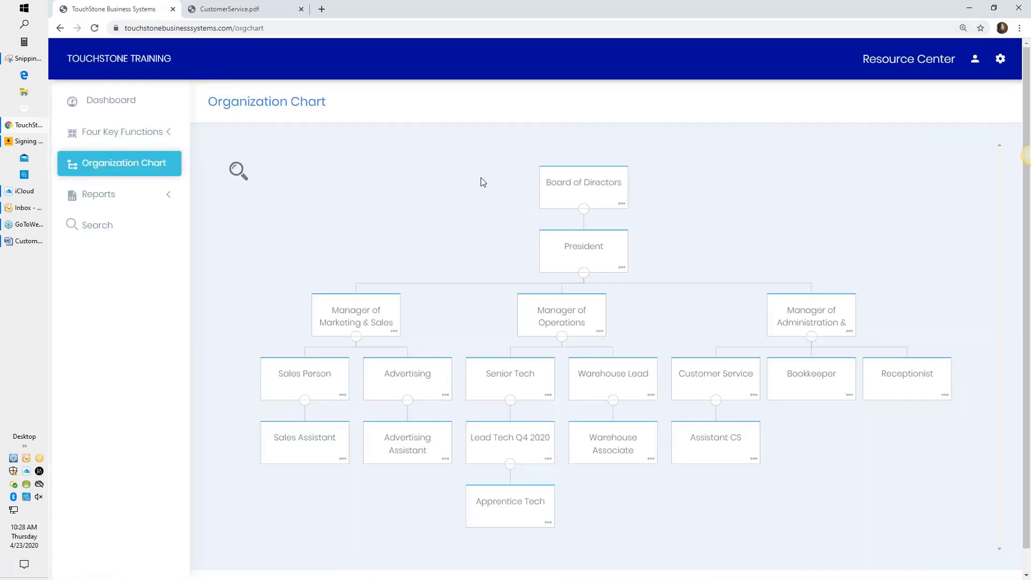
{"action": "left_click", "coordinate": [720, 442]}
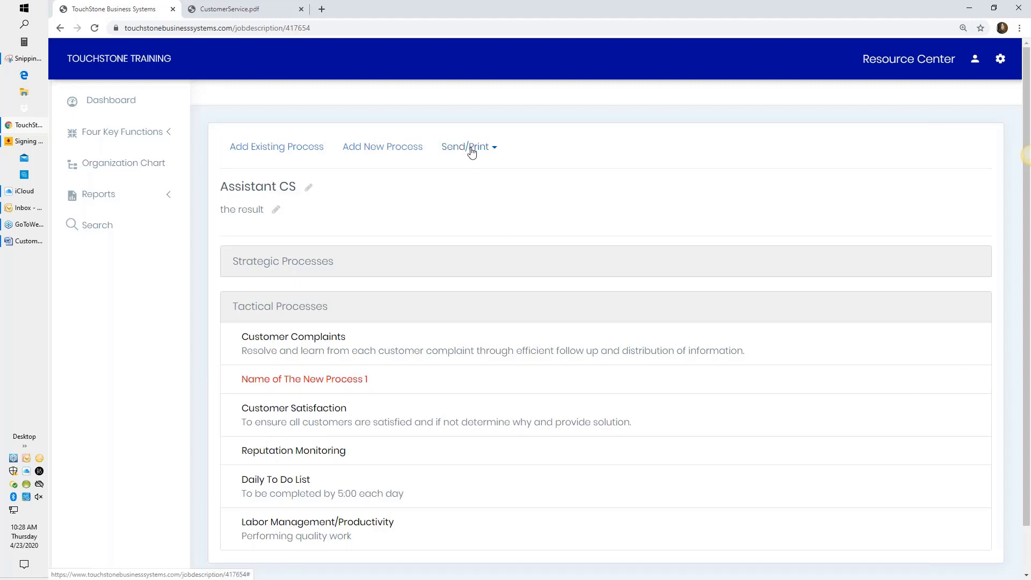
{"action": "mouse_move", "coordinate": [759, 331]}
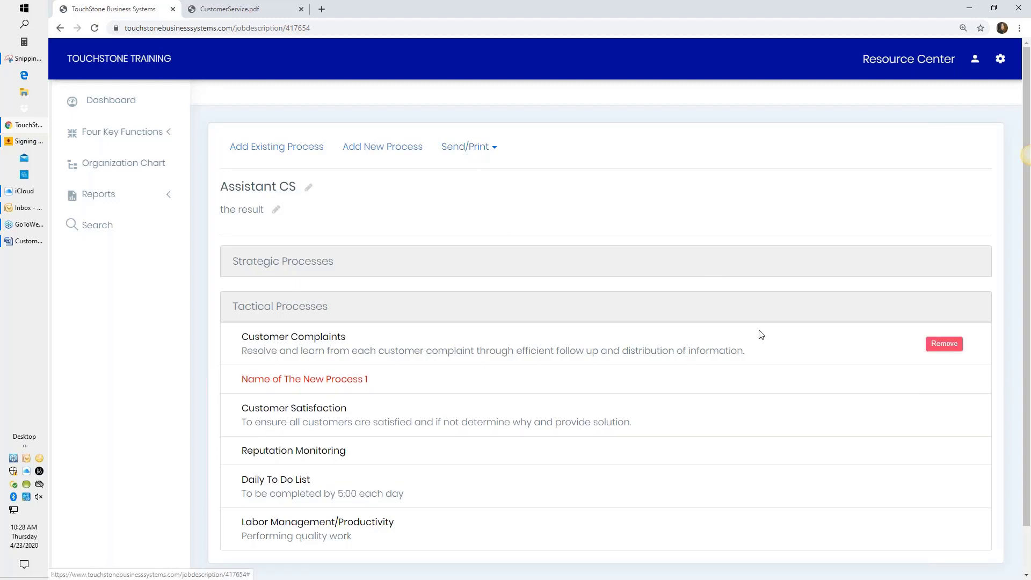
{"action": "scroll", "coordinate": [761, 332], "scroll_direction": "down", "scroll_amount": 1}
{"action": "scroll", "coordinate": [752, 328], "scroll_direction": "up", "scroll_amount": 1}
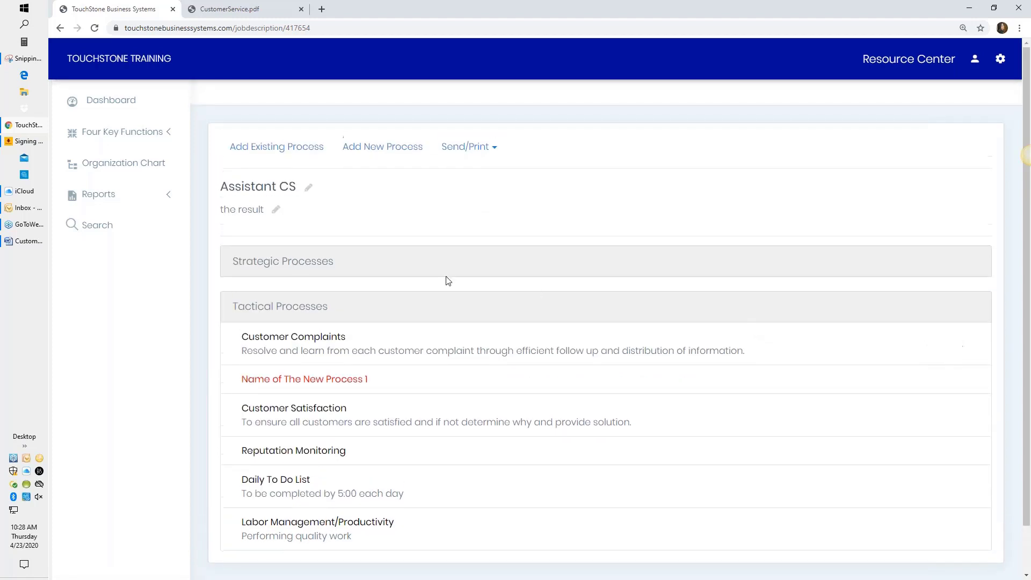
{"action": "left_click", "coordinate": [111, 164]}
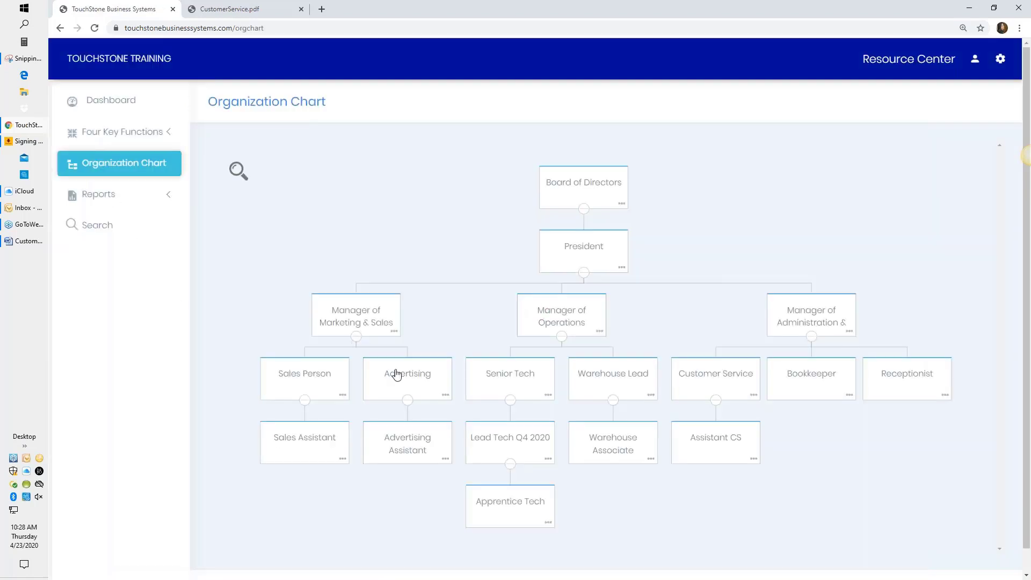
In the Manager of Marketing & Sales job description, move Daily Time Logs to Tactical Processes, directly below Collections.
{"action": "left_click", "coordinate": [364, 313]}
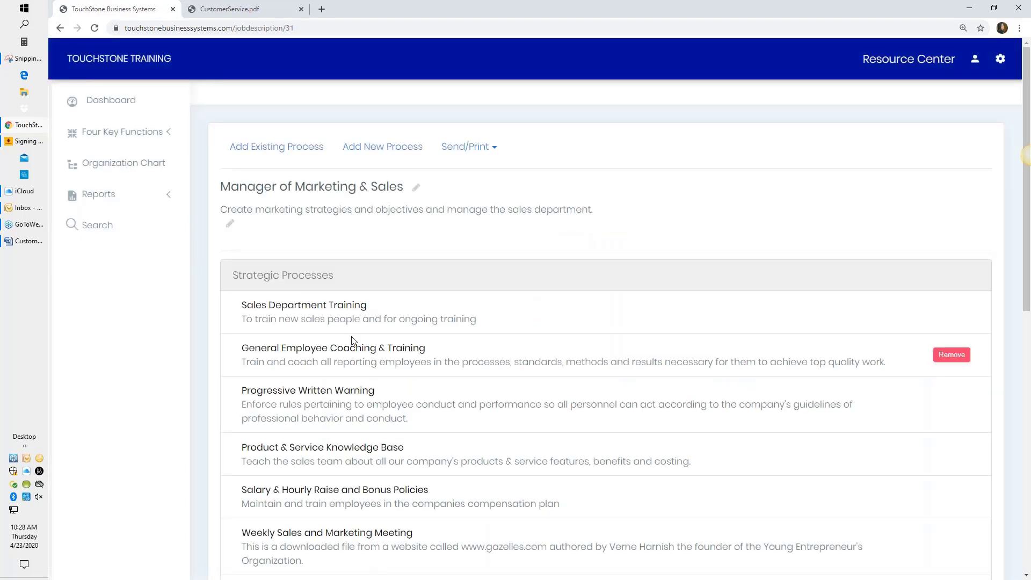
{"action": "scroll", "coordinate": [488, 326], "scroll_direction": "down", "scroll_amount": 9}
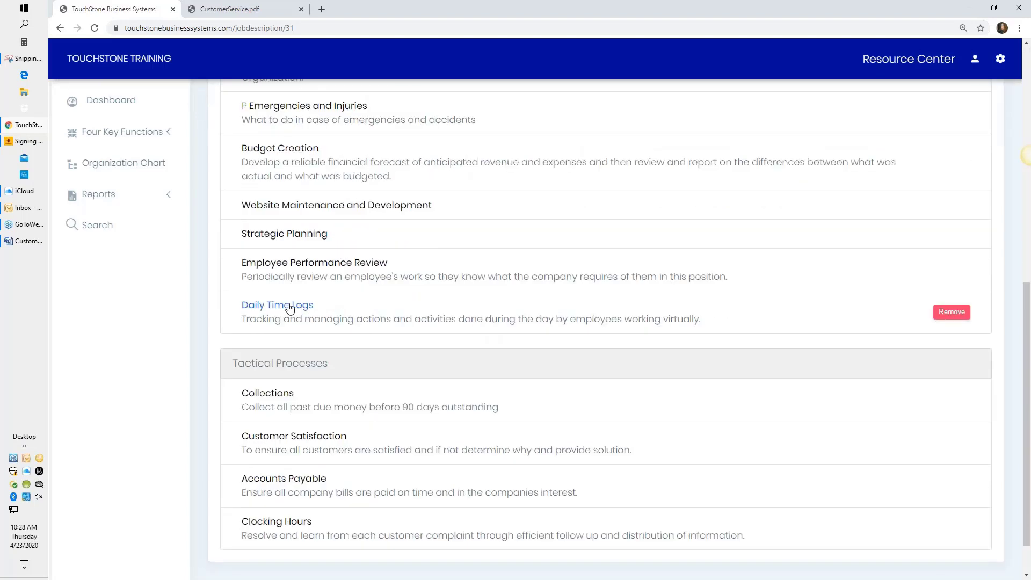
{"action": "left_click_drag", "start_coordinate": [290, 310], "coordinate": [298, 410]}
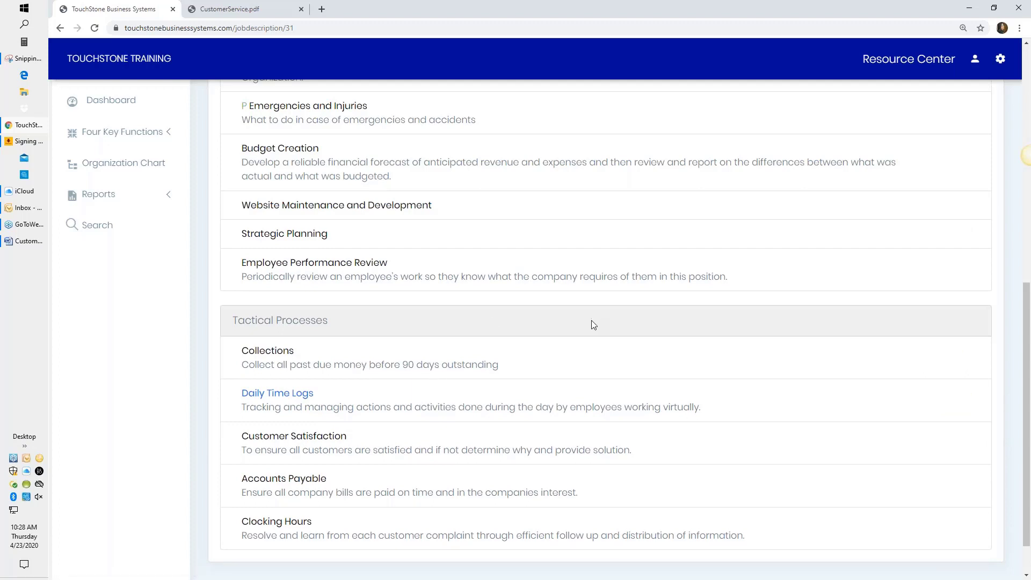
Move Daily Time Logs back to Strategic Processes, directly above Strategic Planning, and return to the organization chart.
{"action": "left_click_drag", "start_coordinate": [295, 396], "coordinate": [301, 229]}
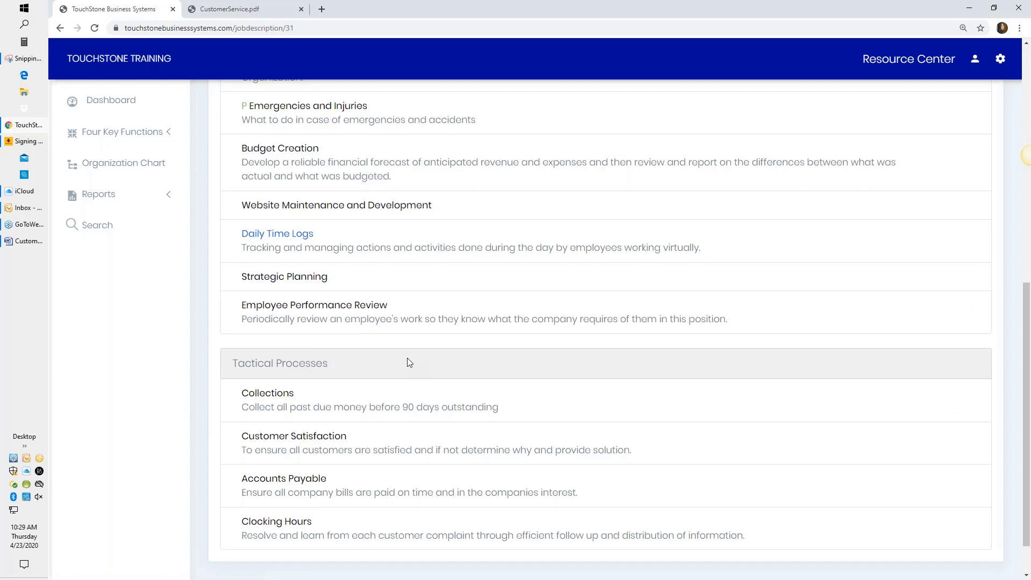
{"action": "scroll", "coordinate": [314, 249], "scroll_direction": "up", "scroll_amount": 3}
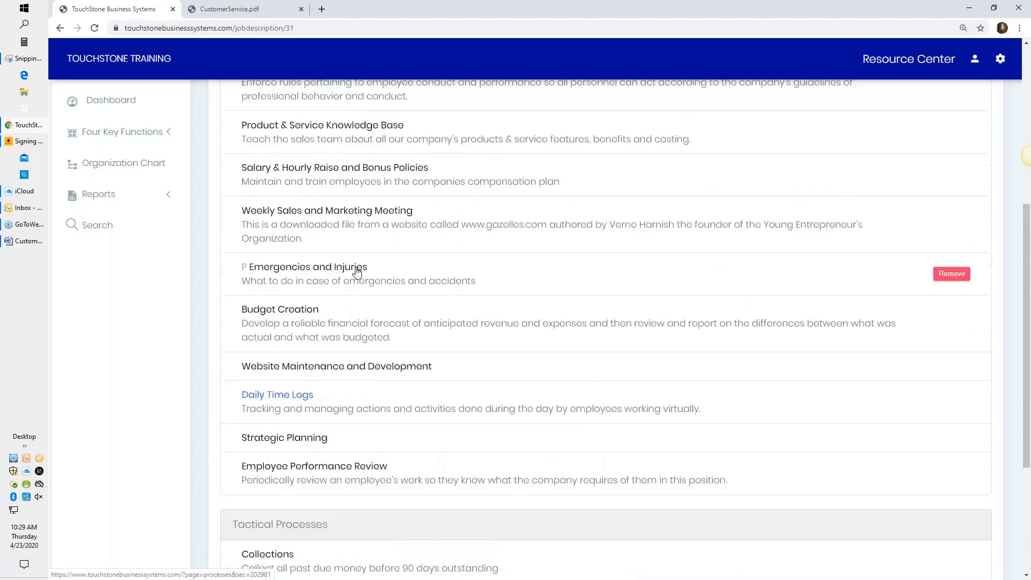
{"action": "scroll", "coordinate": [357, 272], "scroll_direction": "up", "scroll_amount": 6}
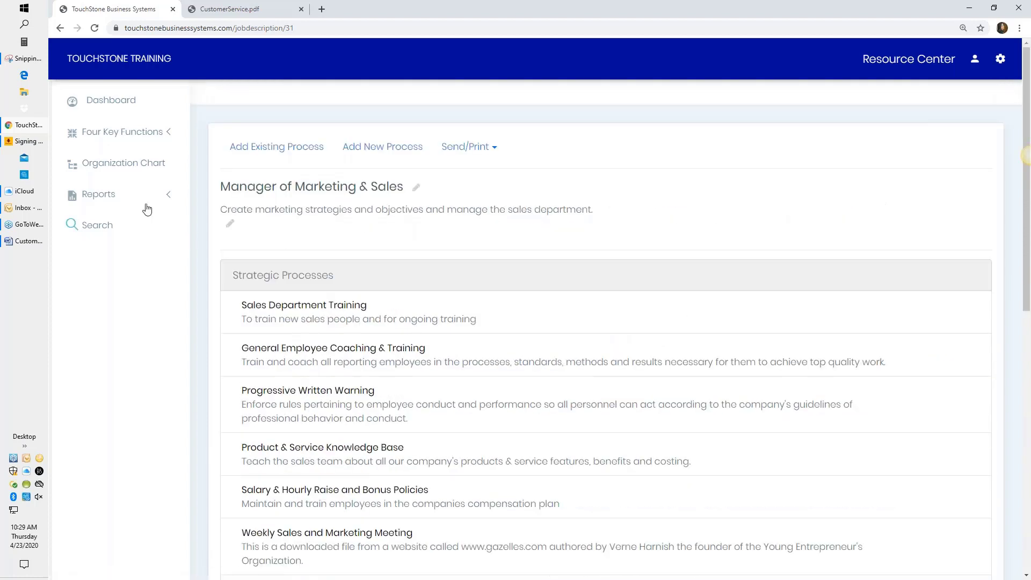
{"action": "left_click", "coordinate": [132, 168]}
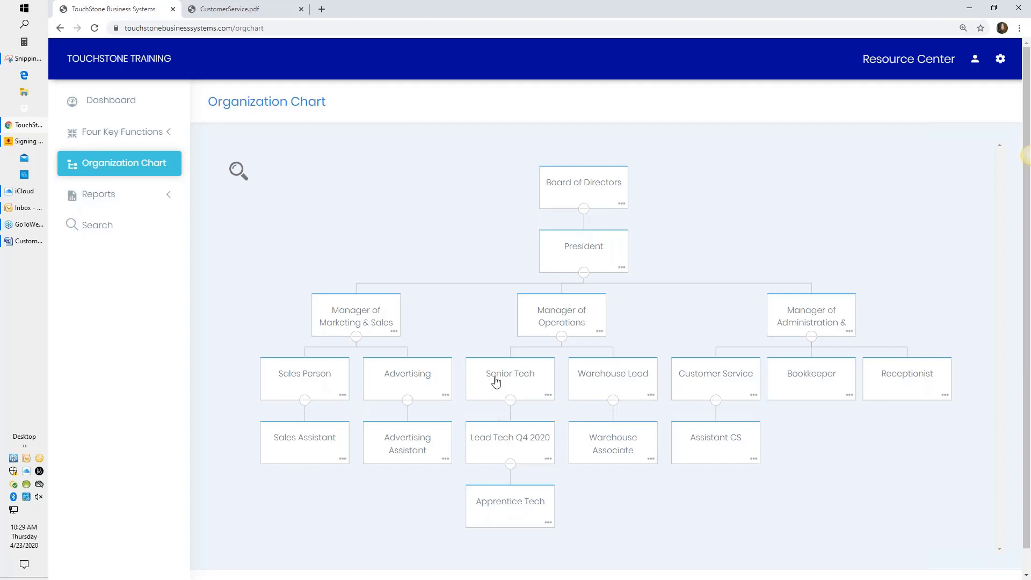
Review the processes in the Apprentice Tech job description, and return to the organization chart.
{"action": "left_click", "coordinate": [511, 504]}
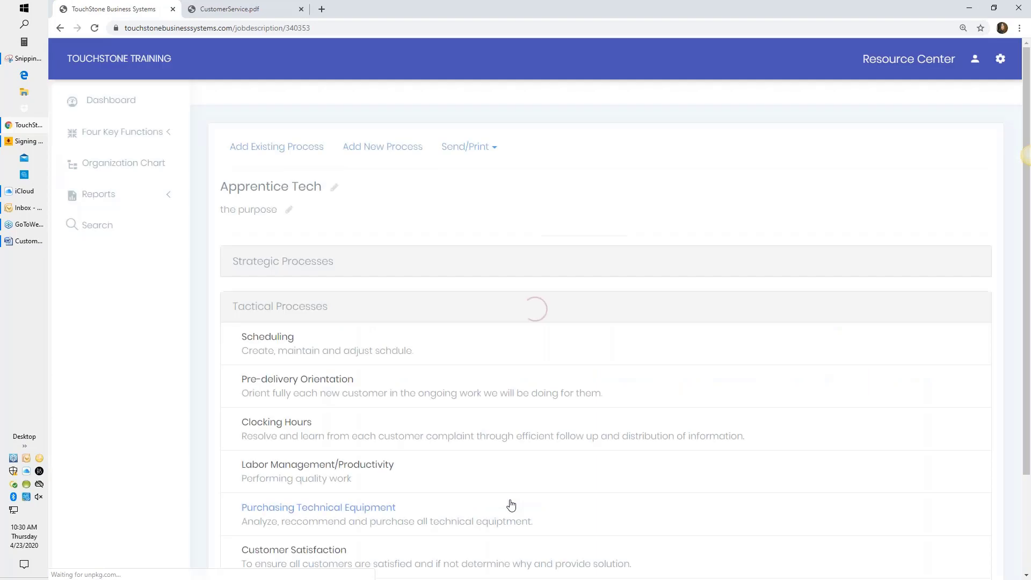
{"action": "scroll", "coordinate": [516, 427], "scroll_direction": "down", "scroll_amount": 2}
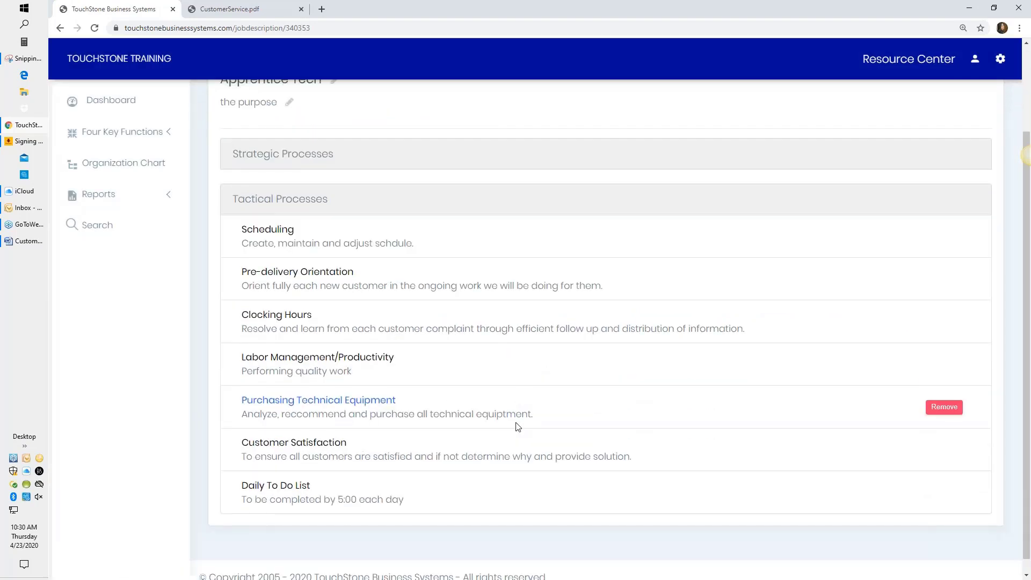
{"action": "scroll", "coordinate": [517, 427], "scroll_direction": "up", "scroll_amount": 1}
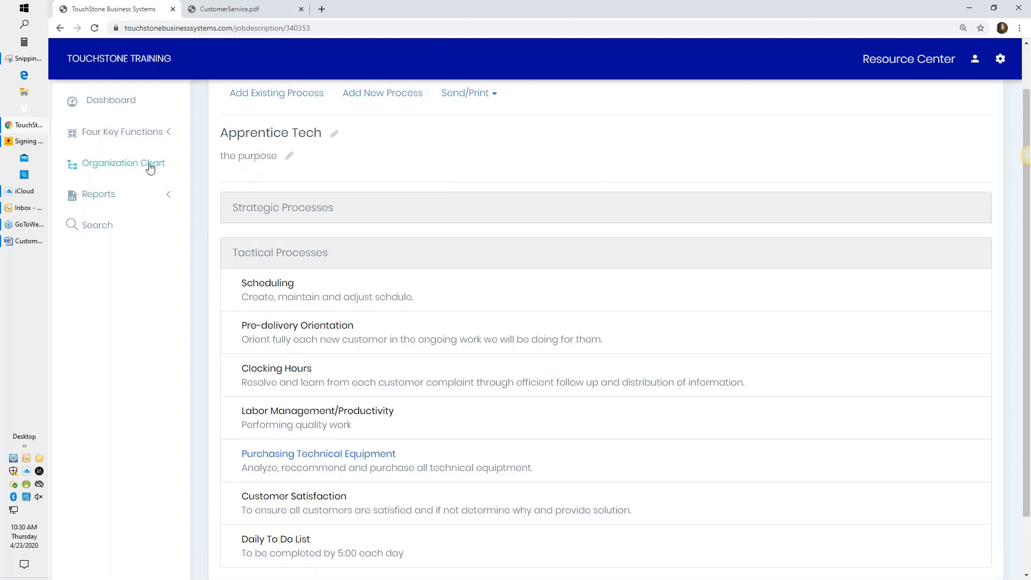
{"action": "left_click", "coordinate": [123, 163]}
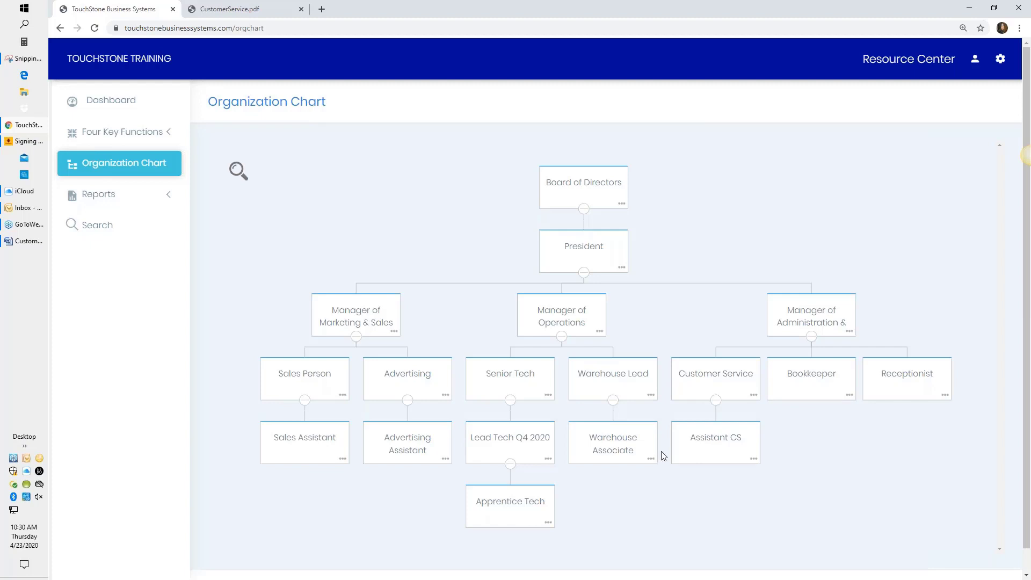
Check the position assignments of the second listed user in account administration, and return to the organization chart.
{"action": "left_click", "coordinate": [1000, 62]}
{"action": "left_click", "coordinate": [905, 100]}
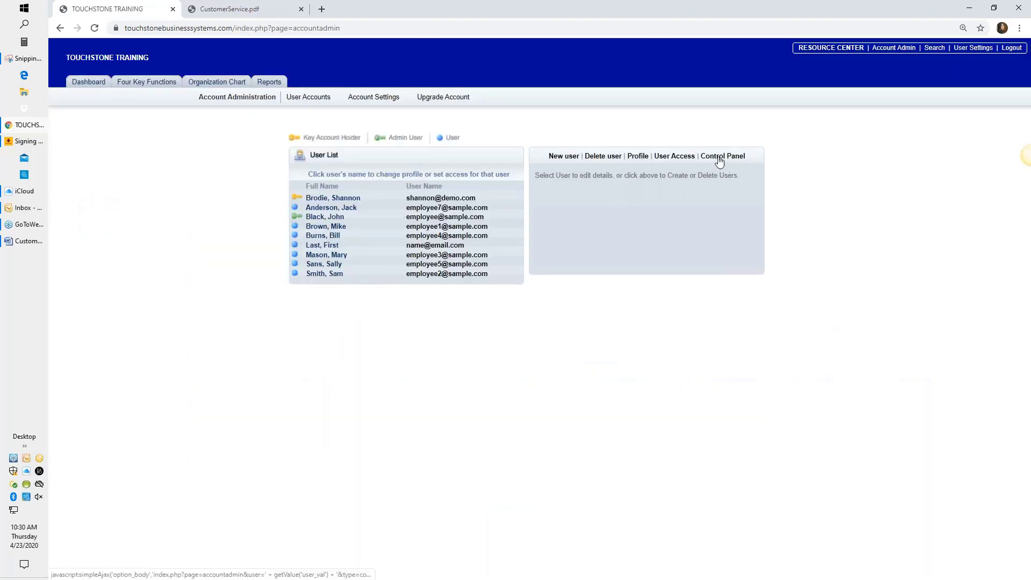
{"action": "left_click", "coordinate": [337, 209]}
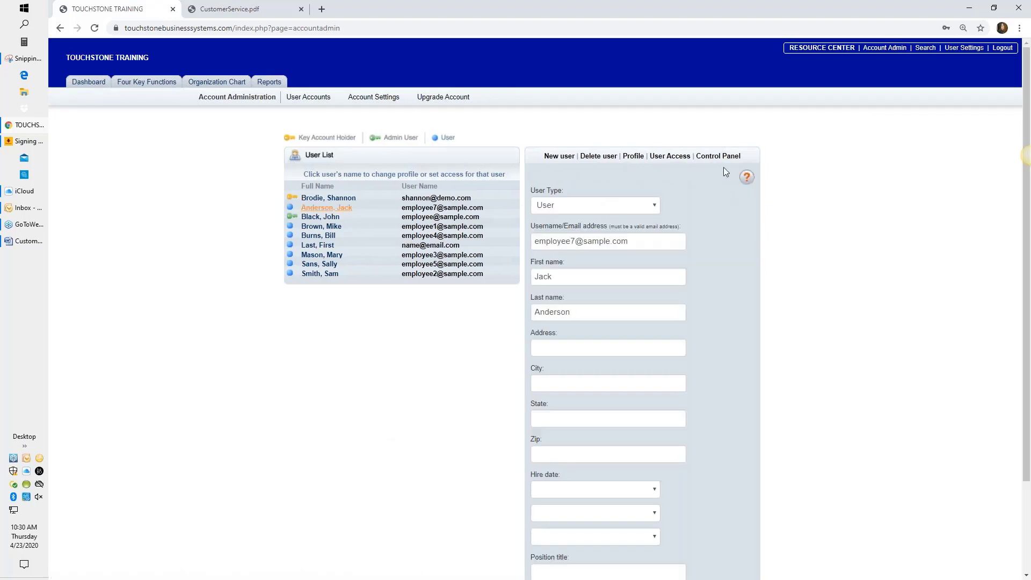
{"action": "left_click", "coordinate": [720, 160]}
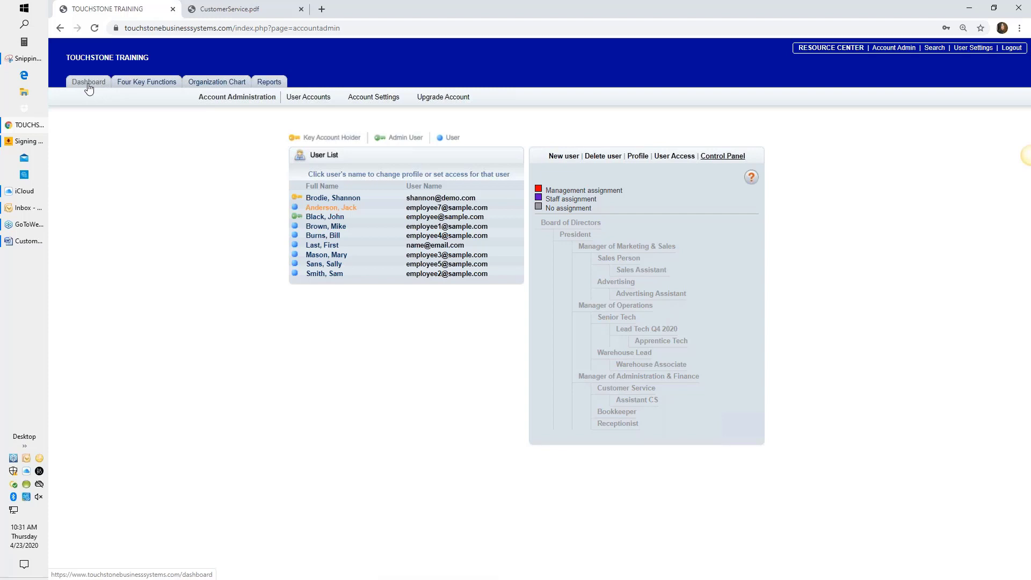
{"action": "left_click", "coordinate": [223, 83]}
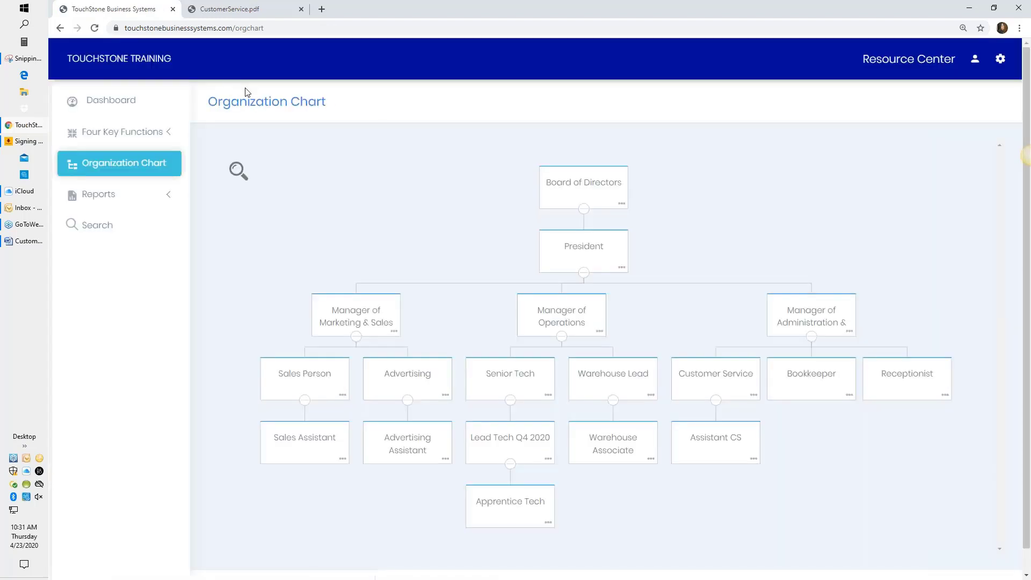
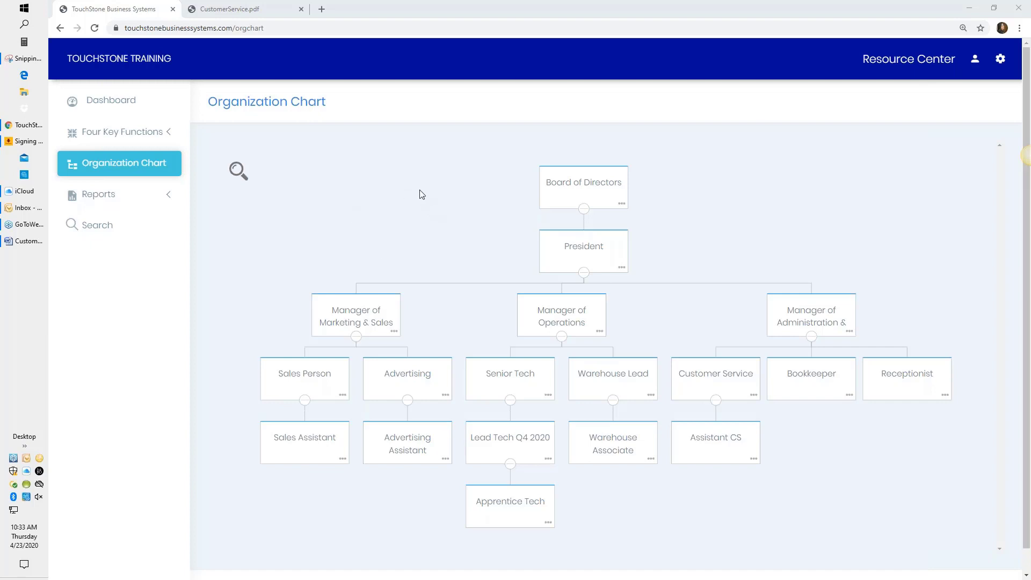
Add a position under Manager of Marketing & Sales and title it Sales Person, followed by a dash and an employee's first name.
{"action": "left_click", "coordinate": [394, 331]}
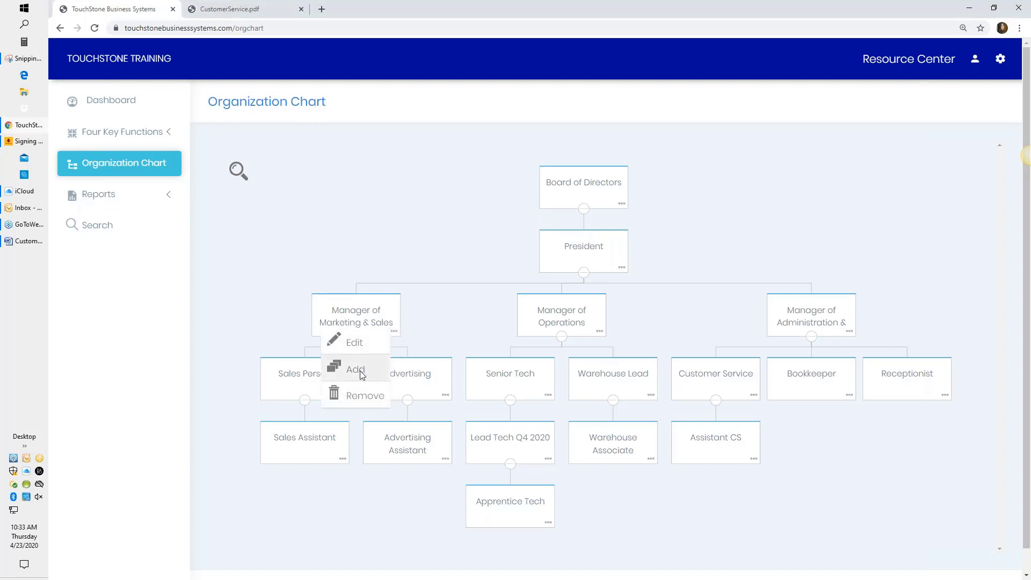
{"action": "left_click", "coordinate": [359, 368]}
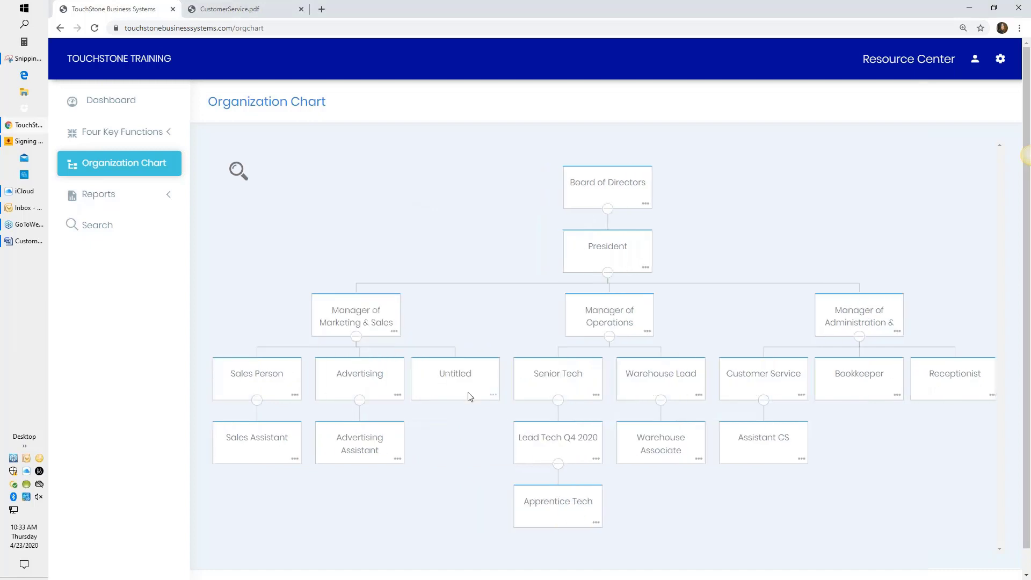
{"action": "left_click", "coordinate": [493, 395]}
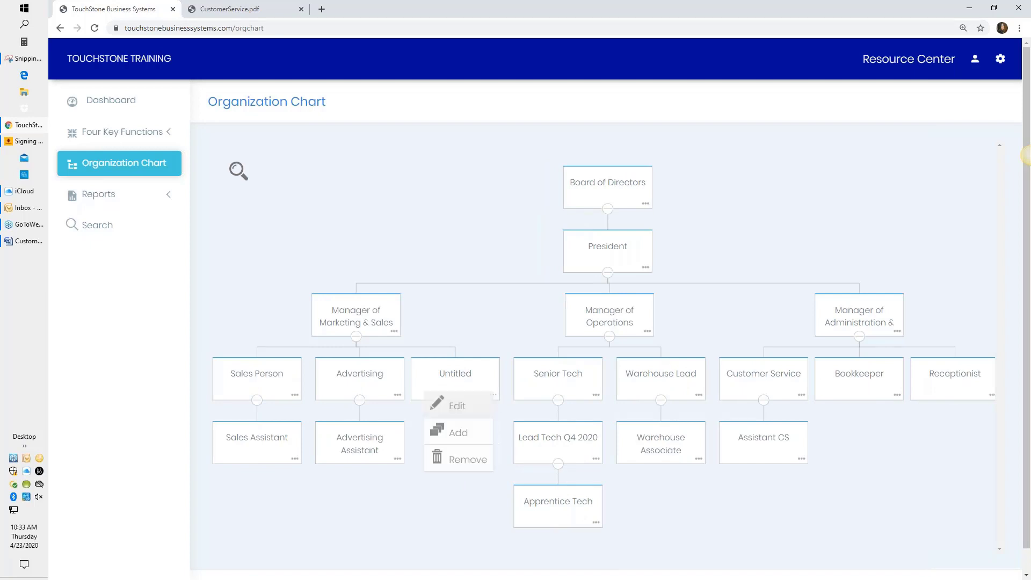
{"action": "left_click", "coordinate": [457, 408]}
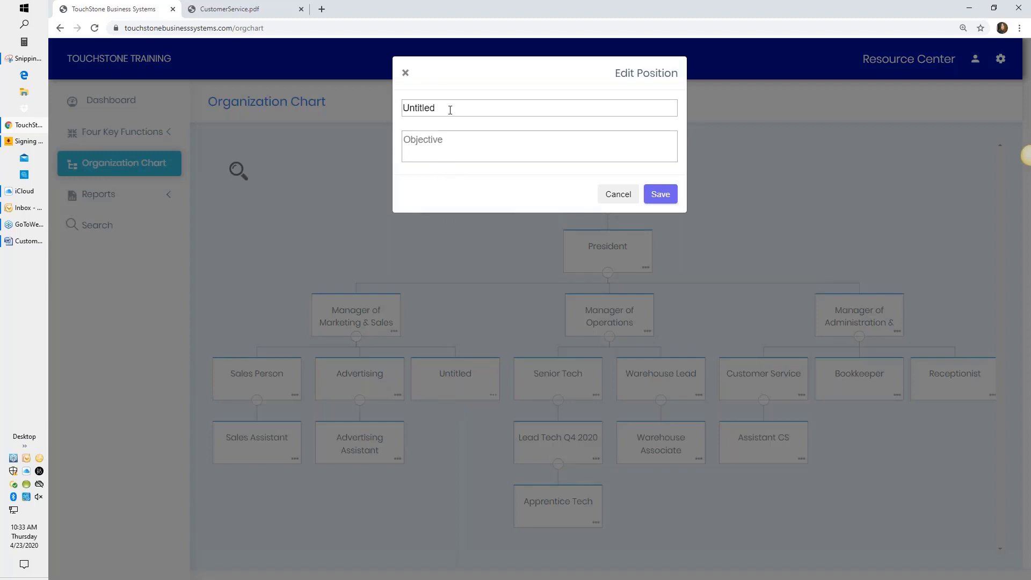
{"action": "left_click_drag", "start_coordinate": [449, 108], "coordinate": [381, 104]}
{"action": "type", "text": "Sale"}
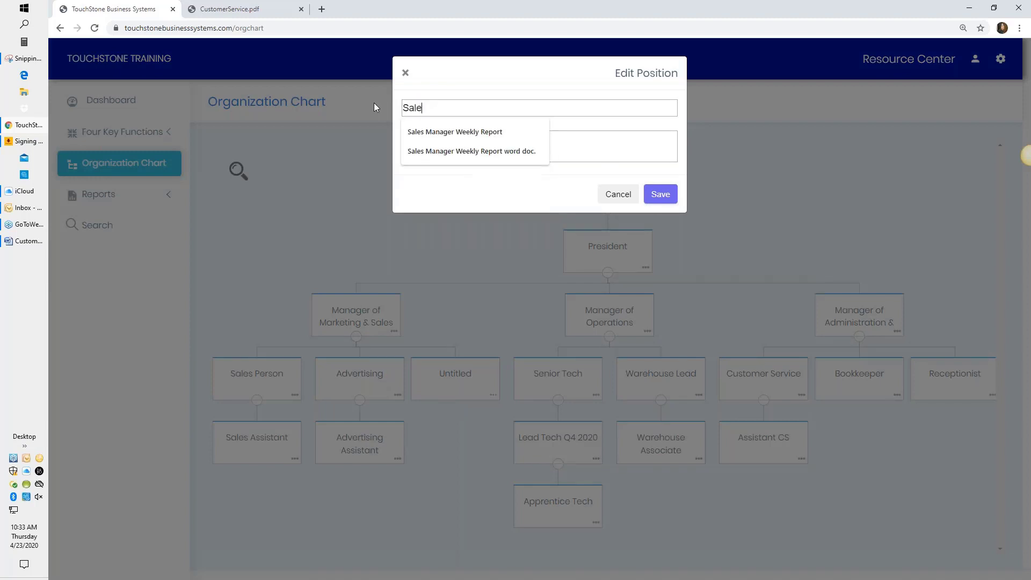
{"action": "type", "text": "s Person"}
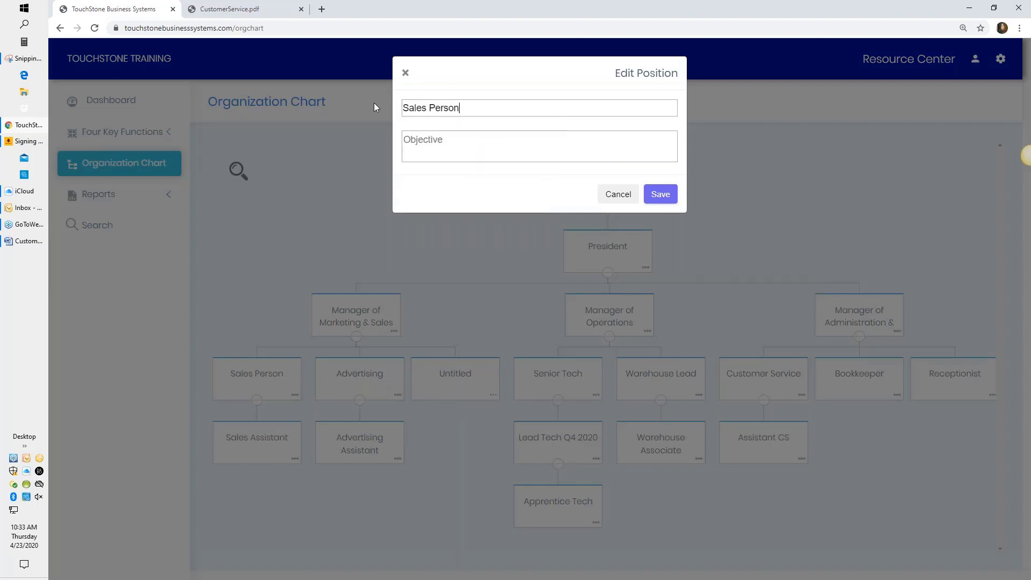
{"action": "type", "text": " - Mike"}
{"action": "left_click", "coordinate": [660, 194]}
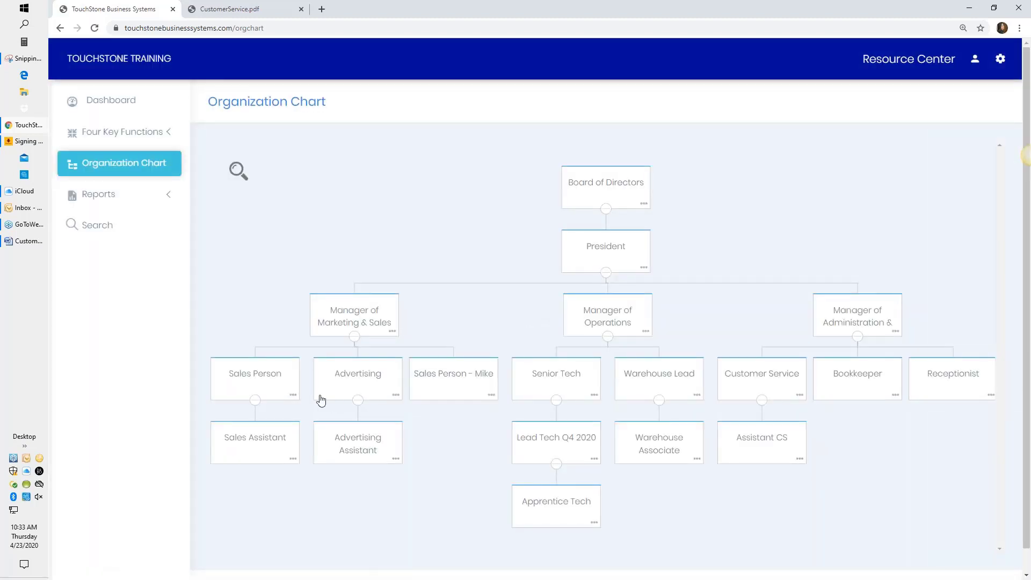
Append a dash and another employee's first name to the original Sales Person title, then view its job description and return to the chart.
{"action": "left_click", "coordinate": [292, 395]}
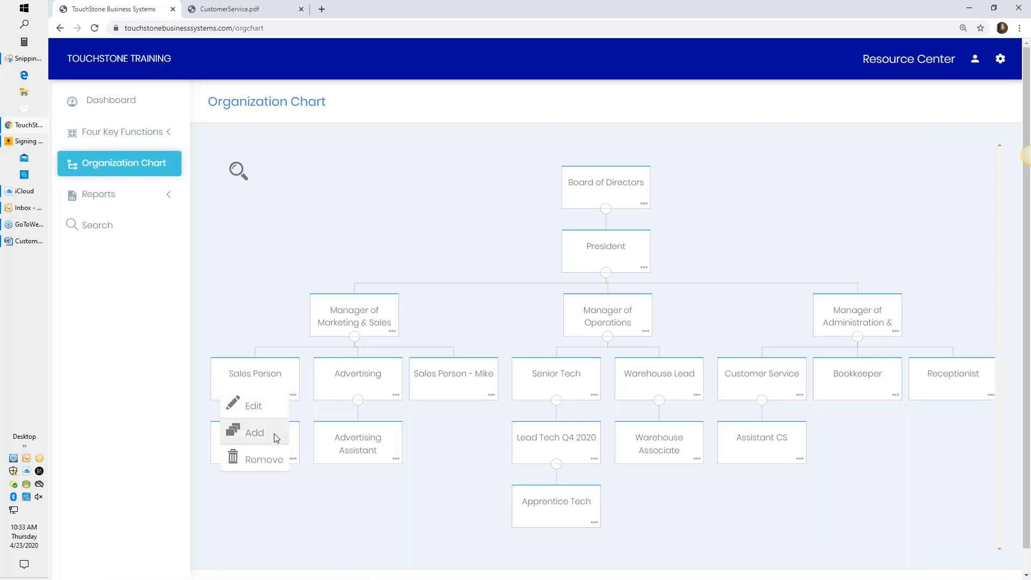
{"action": "left_click", "coordinate": [262, 406]}
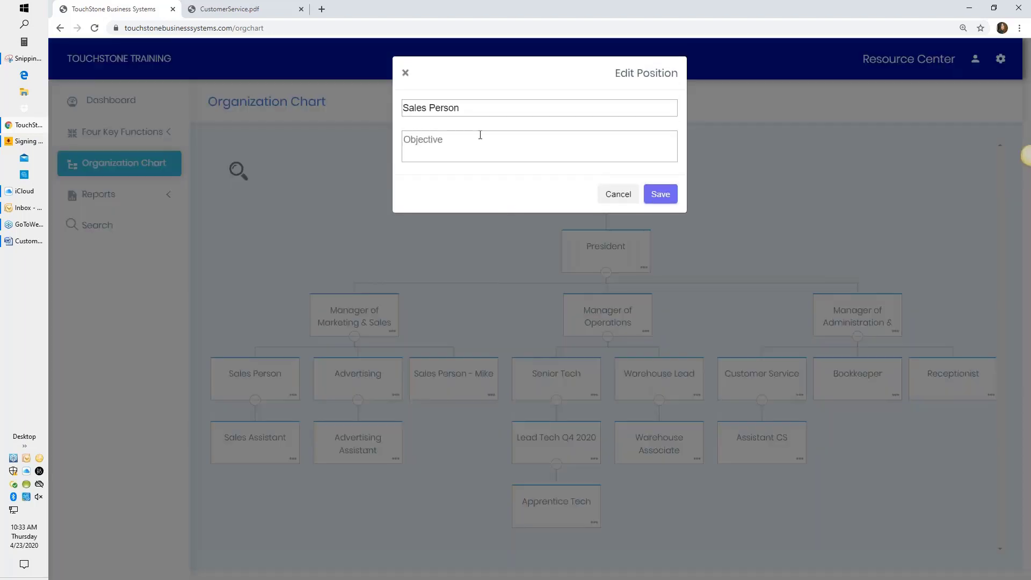
{"action": "type", "text": "- Mary"}
{"action": "left_click", "coordinate": [661, 194]}
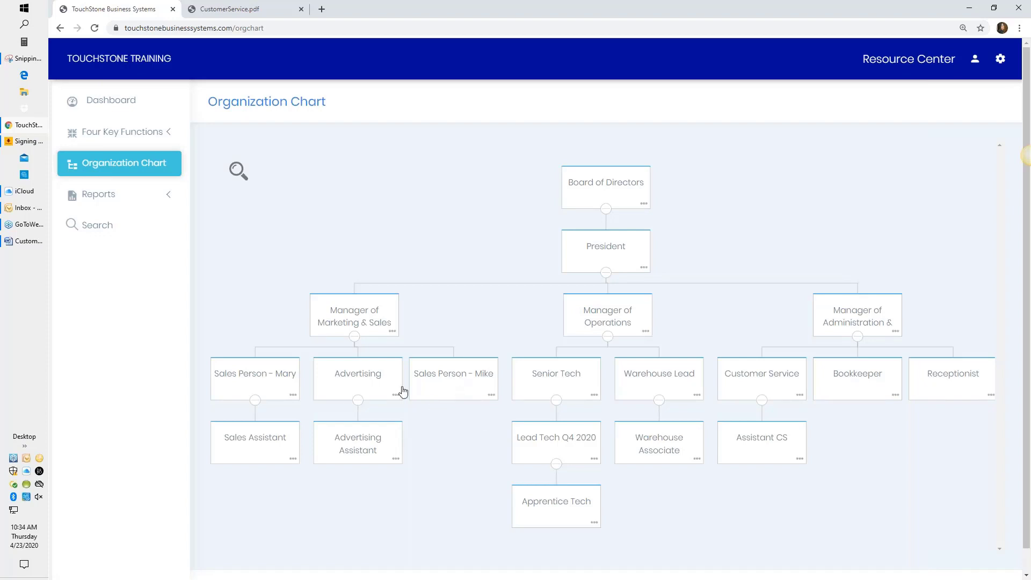
{"action": "left_click", "coordinate": [266, 380]}
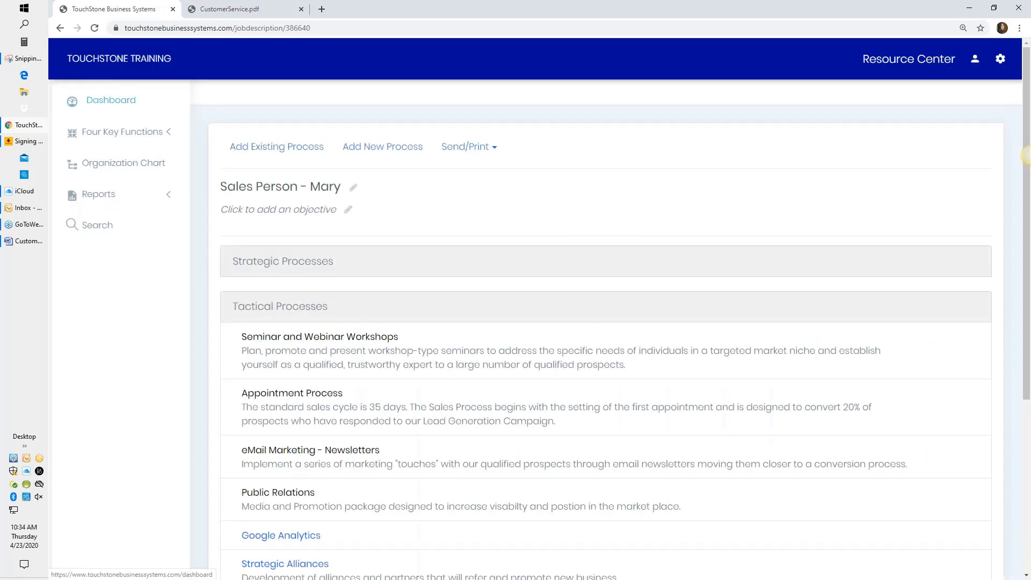
{"action": "left_click", "coordinate": [59, 29]}
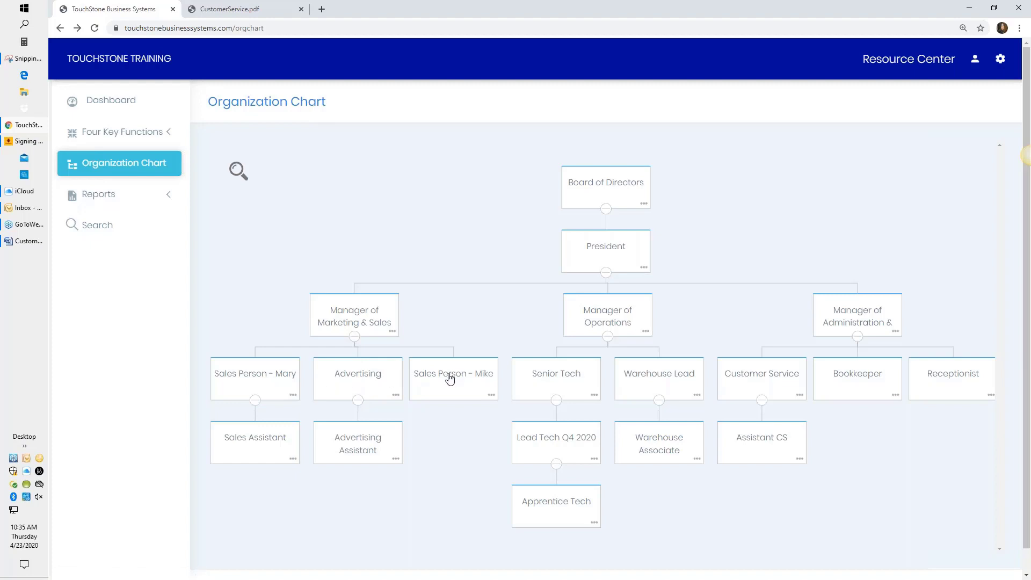
Check the position assignments of the seventh listed user in account administration.
{"action": "left_click", "coordinate": [1001, 60]}
{"action": "left_click", "coordinate": [911, 100]}
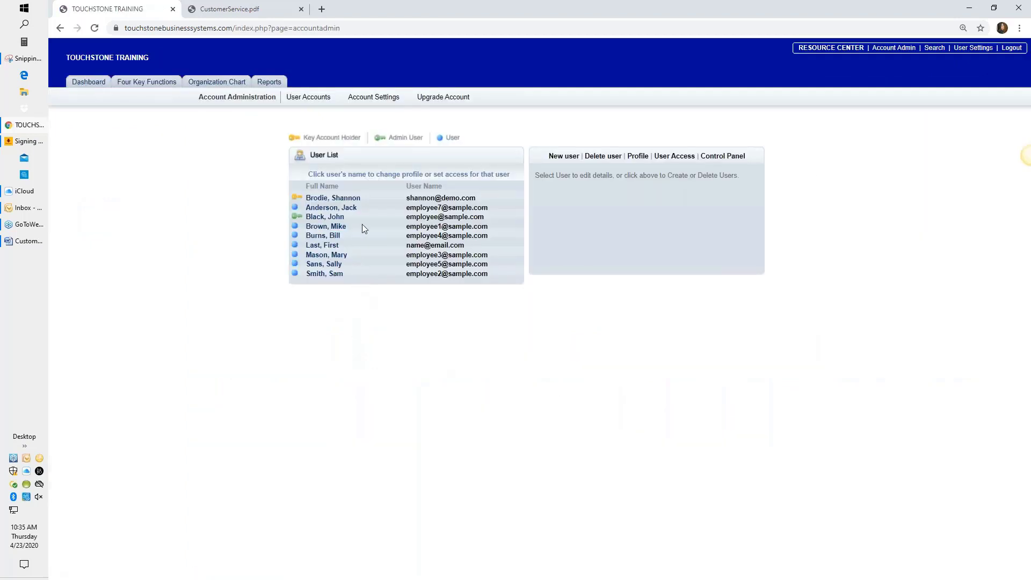
{"action": "left_click", "coordinate": [335, 254]}
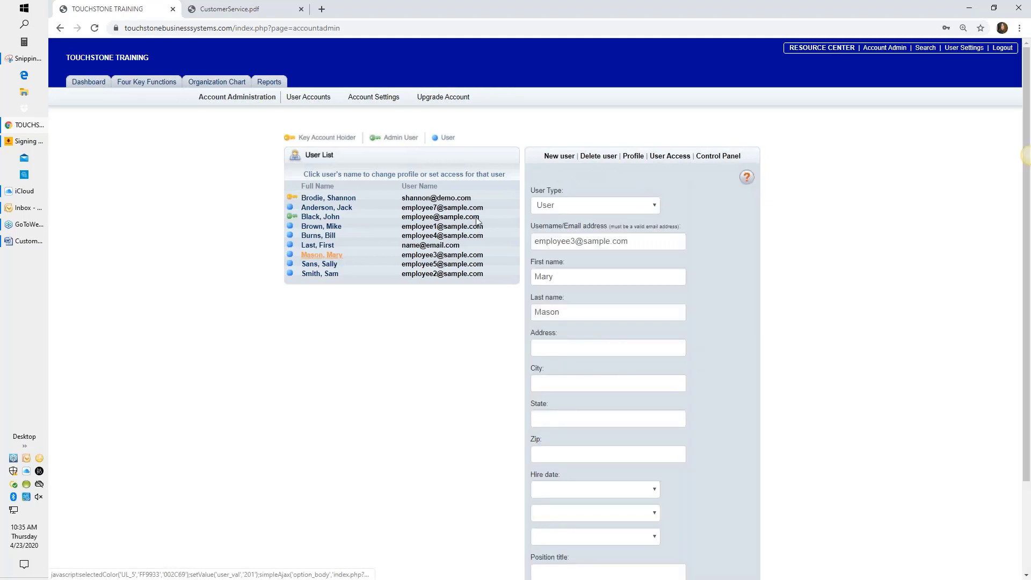
{"action": "left_click", "coordinate": [720, 157]}
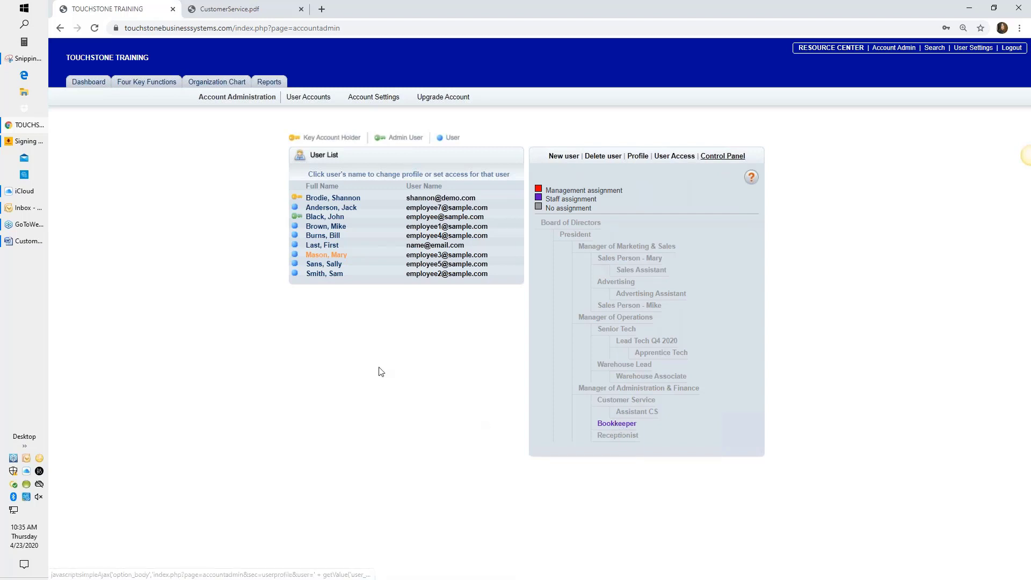
Assign the Bookkeeper position to the eighth listed user with Staff permissions.
{"action": "left_click", "coordinate": [322, 264]}
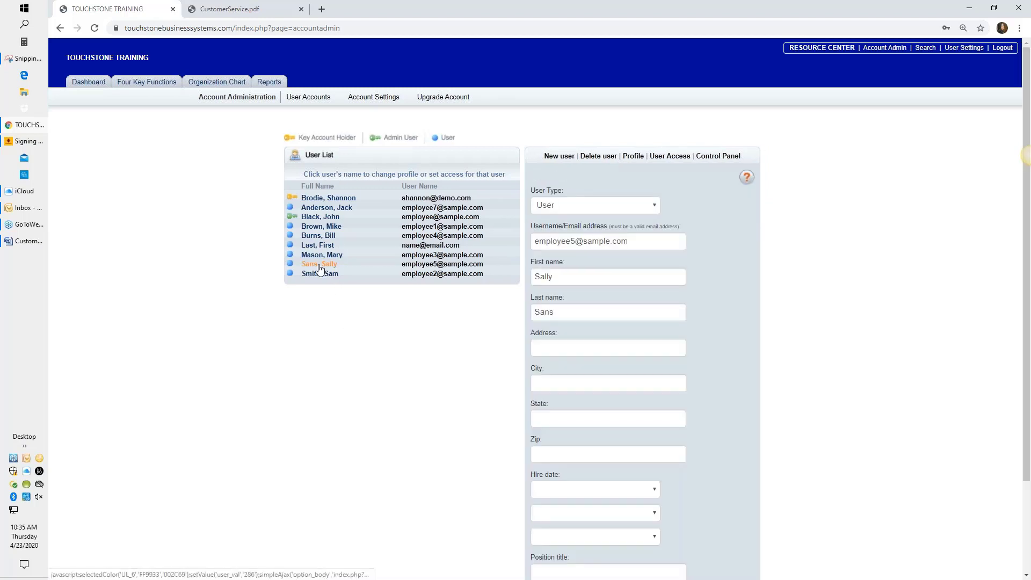
{"action": "left_click", "coordinate": [706, 159]}
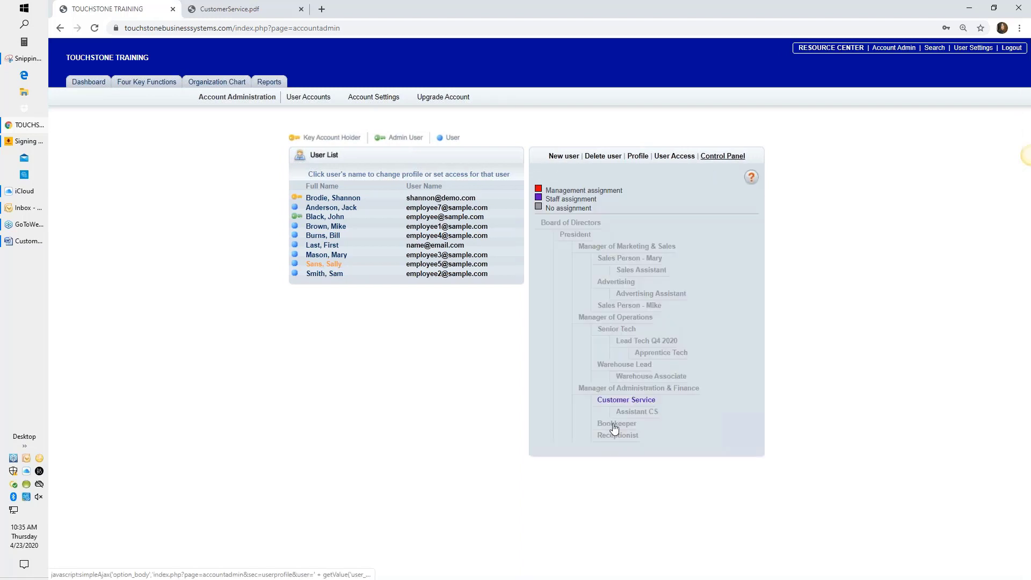
{"action": "left_click", "coordinate": [615, 424]}
{"action": "left_click", "coordinate": [538, 307]}
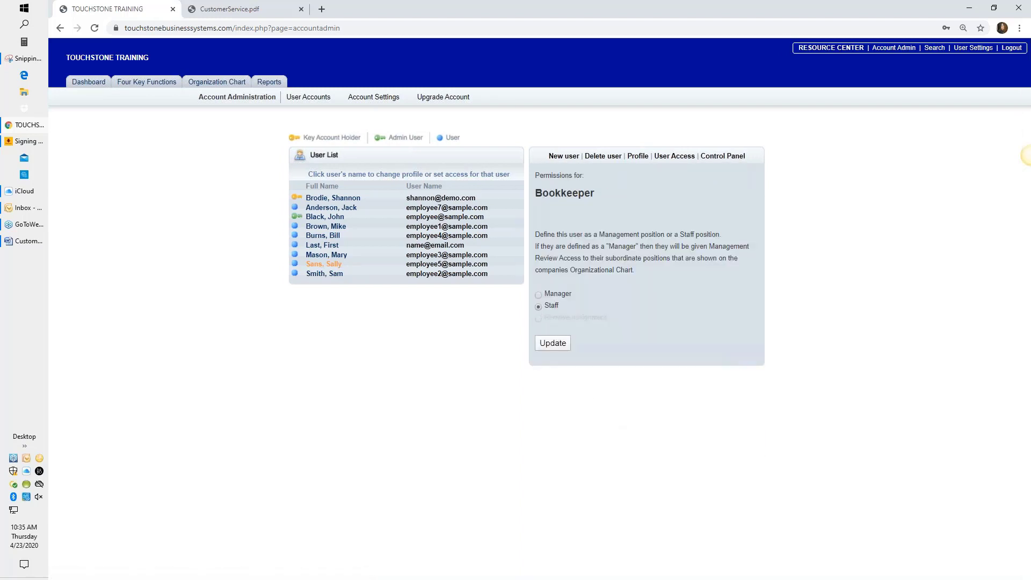
{"action": "left_click", "coordinate": [553, 344]}
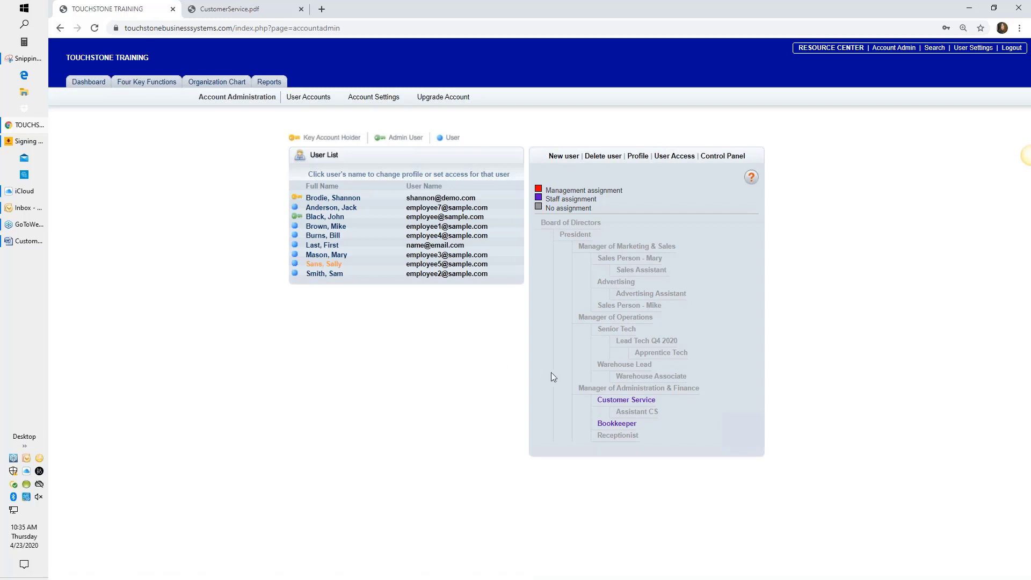
Check the management responsibilities on the dashboard and examine the full organization chart.
{"action": "left_click", "coordinate": [84, 87]}
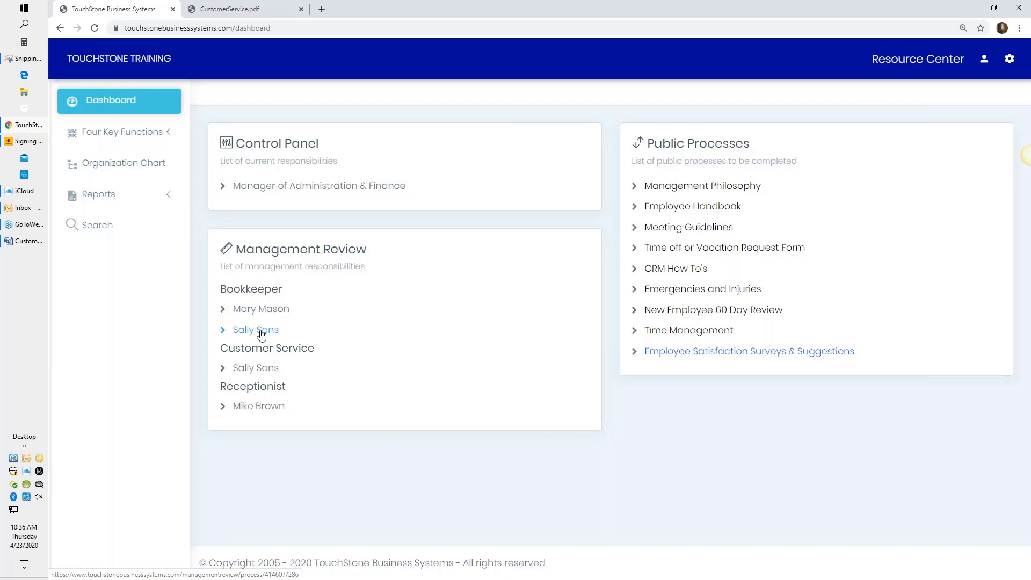
{"action": "left_click", "coordinate": [119, 167]}
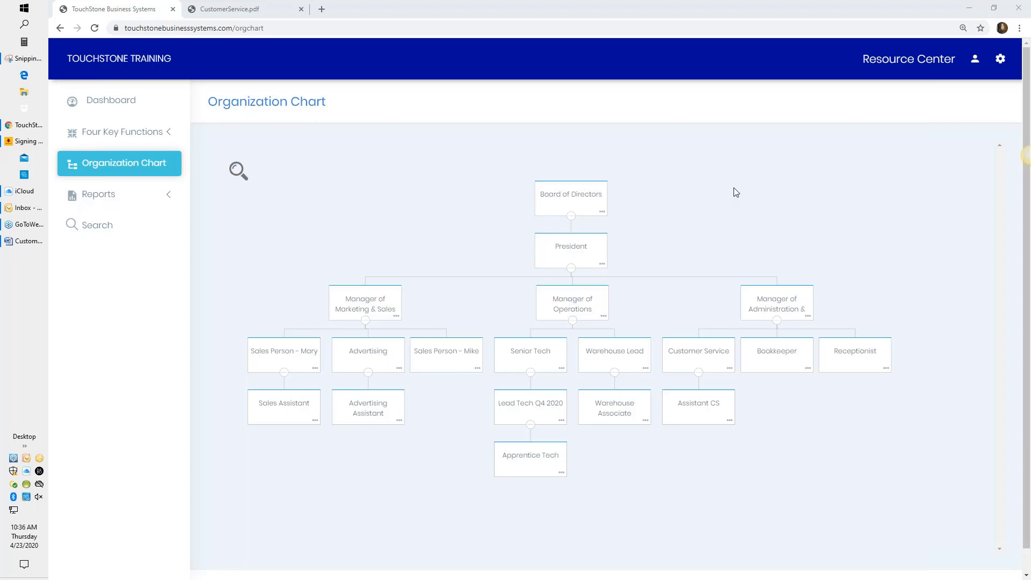
{"action": "scroll", "coordinate": [733, 195], "scroll_direction": "up", "scroll_amount": 2}
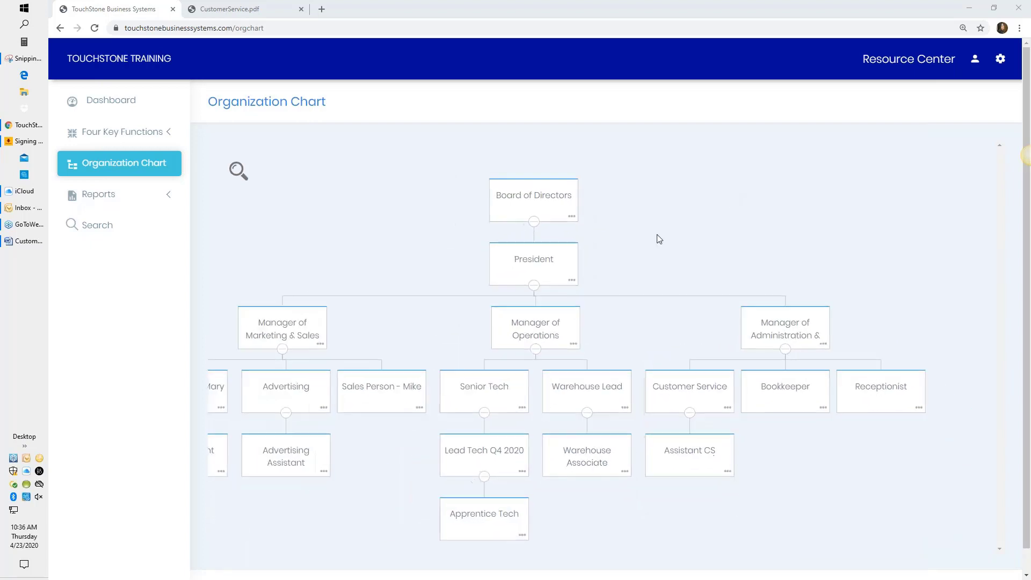
{"action": "left_click_drag", "start_coordinate": [659, 238], "coordinate": [717, 214]}
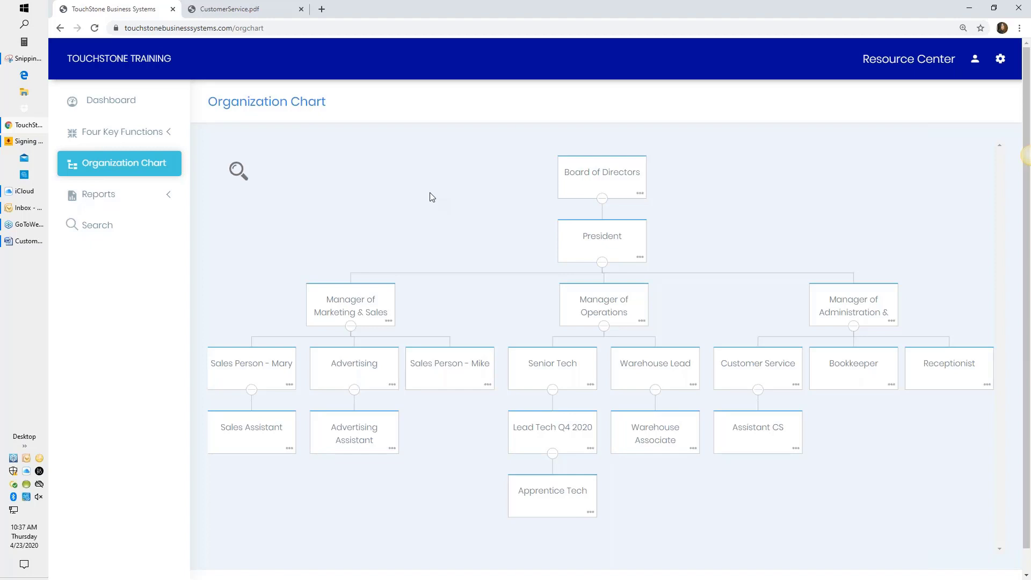
{"action": "scroll", "coordinate": [433, 198], "scroll_direction": "down", "scroll_amount": 2}
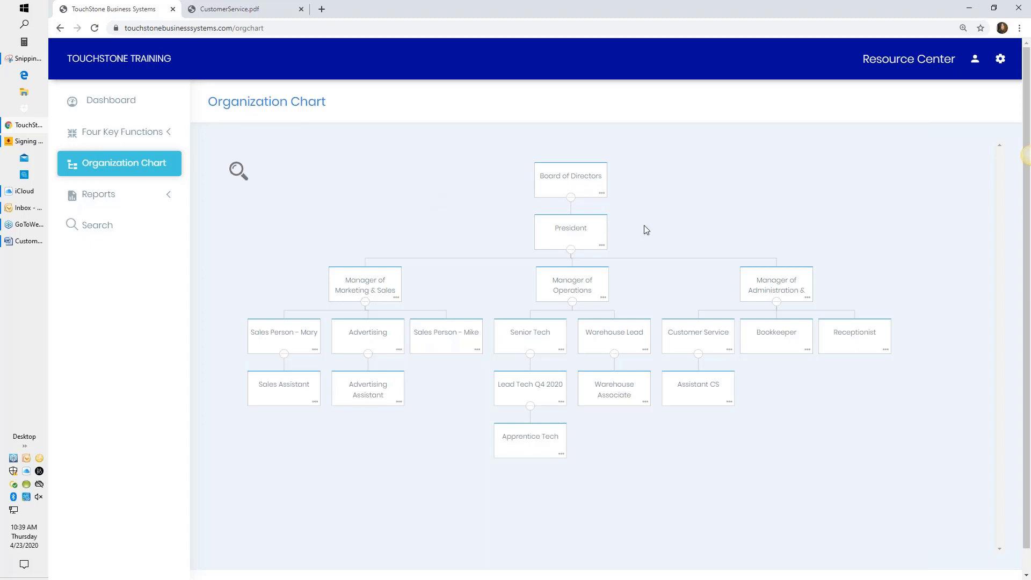
View the Bookkeeper job description and read through its strategic and tactical processes.
{"action": "left_click", "coordinate": [777, 339]}
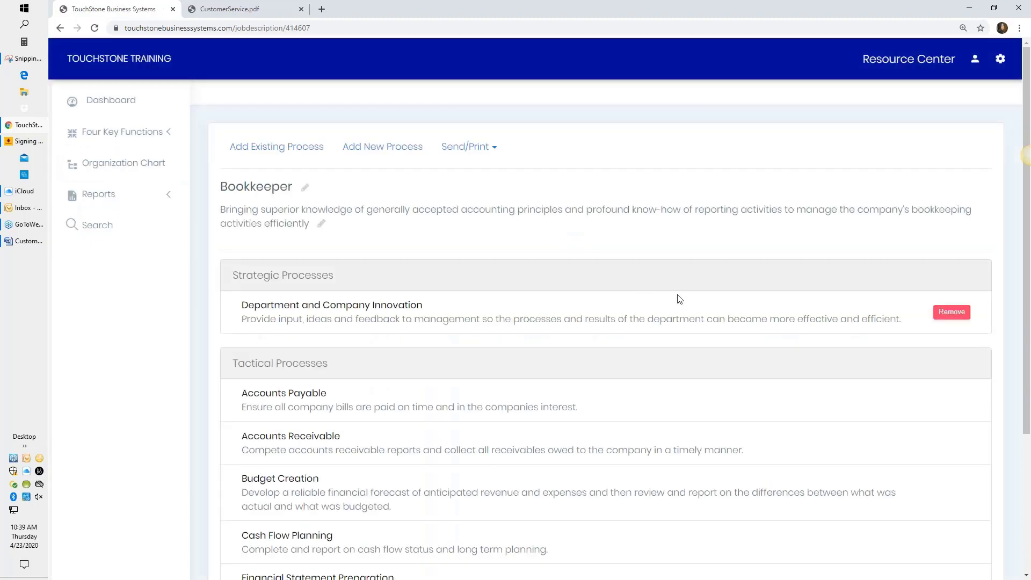
{"action": "scroll", "coordinate": [787, 312], "scroll_direction": "down", "scroll_amount": 1}
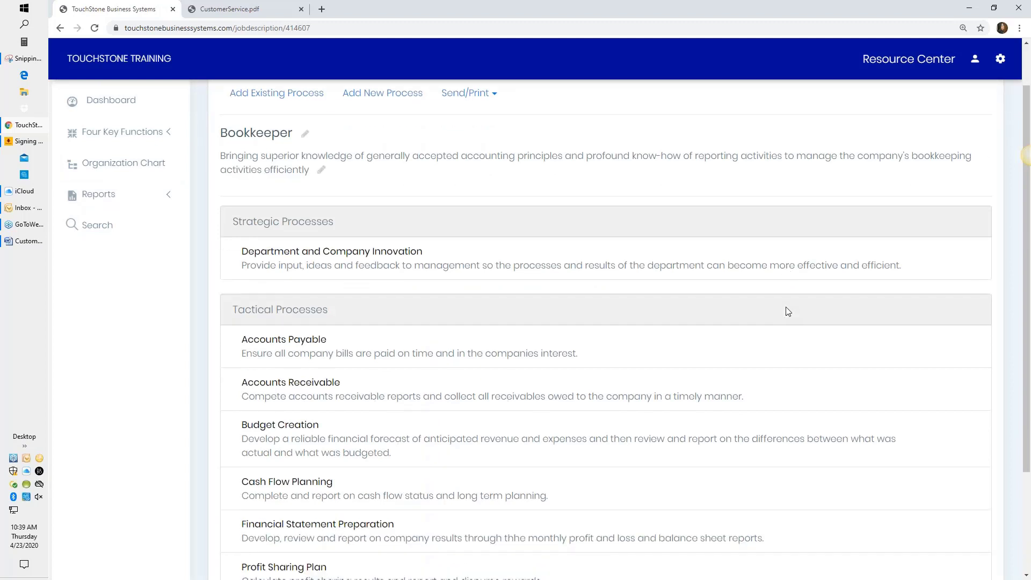
{"action": "scroll", "coordinate": [788, 311], "scroll_direction": "down", "scroll_amount": 1}
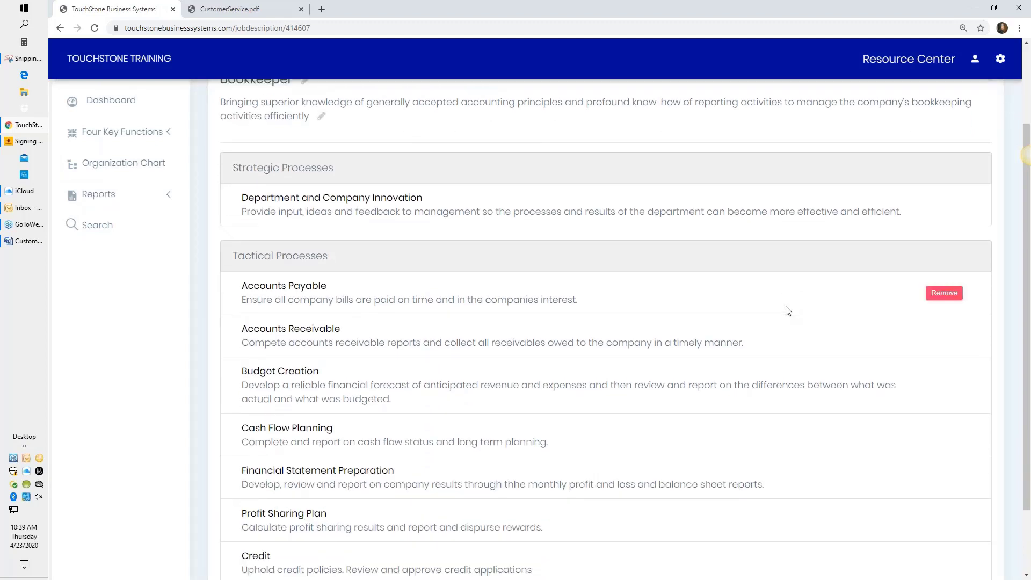
{"action": "scroll", "coordinate": [788, 312], "scroll_direction": "up", "scroll_amount": 1}
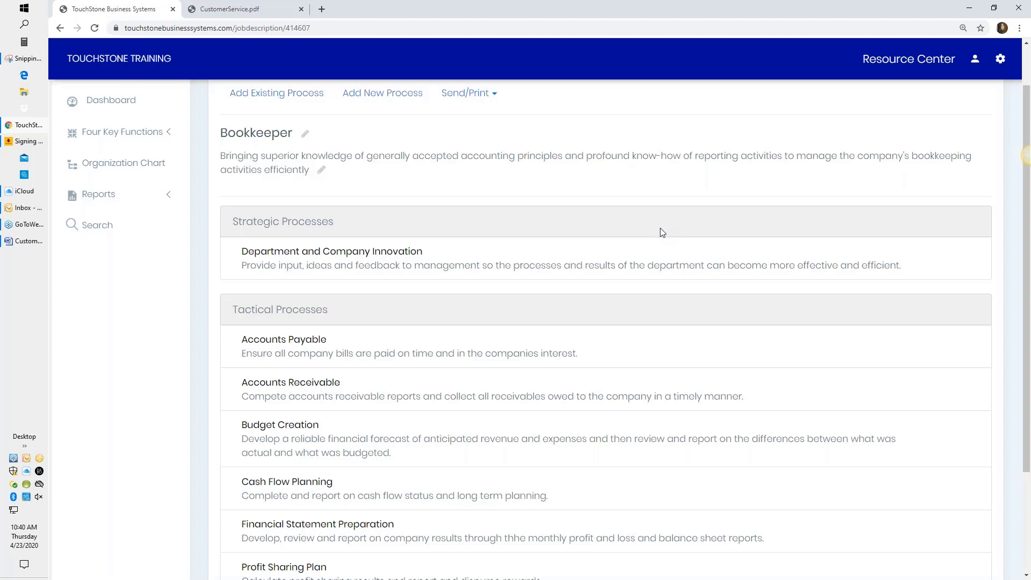
{"action": "scroll", "coordinate": [660, 229], "scroll_direction": "down", "scroll_amount": 1}
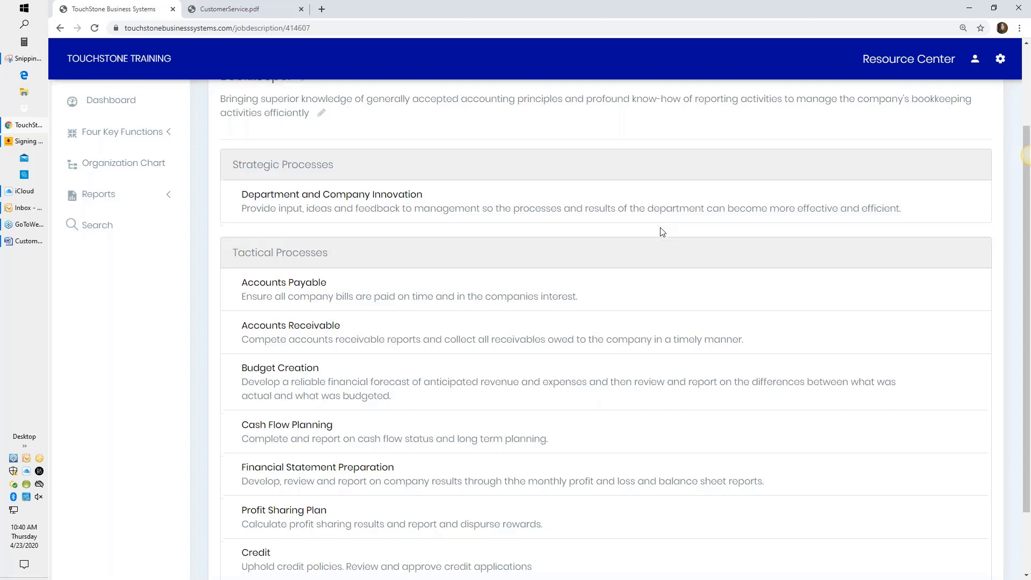
{"action": "scroll", "coordinate": [662, 232], "scroll_direction": "down", "scroll_amount": 1}
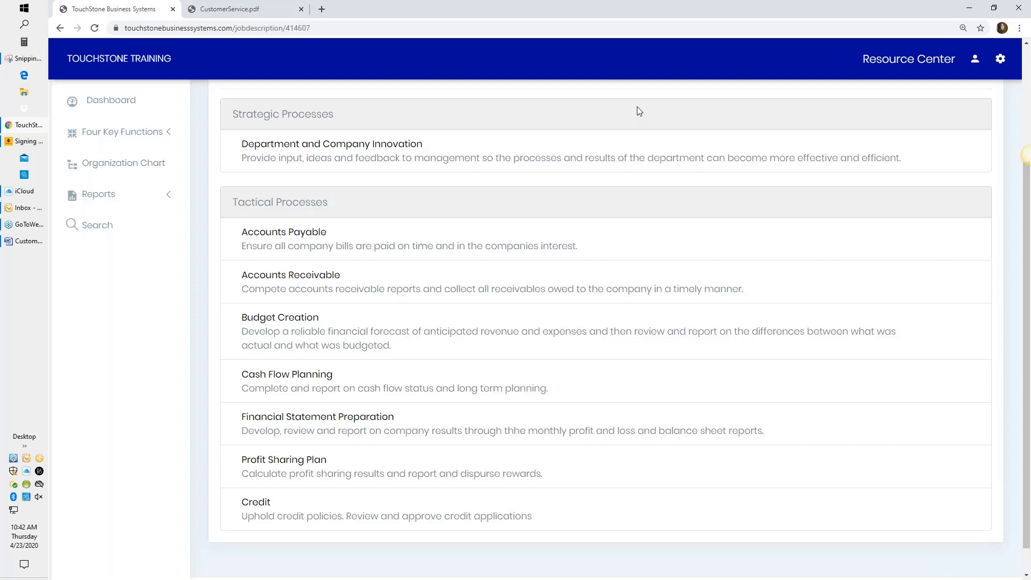
{"action": "scroll", "coordinate": [639, 111], "scroll_direction": "up", "scroll_amount": 2}
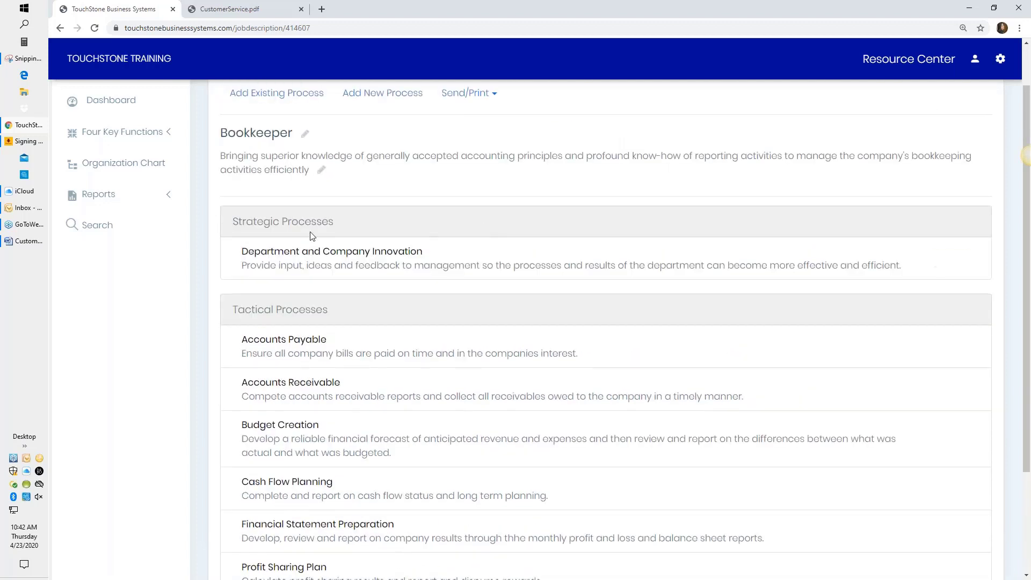
Review the Manager of Administration & Finance process list from the dashboard, and return to the organization chart.
{"action": "left_click", "coordinate": [107, 102]}
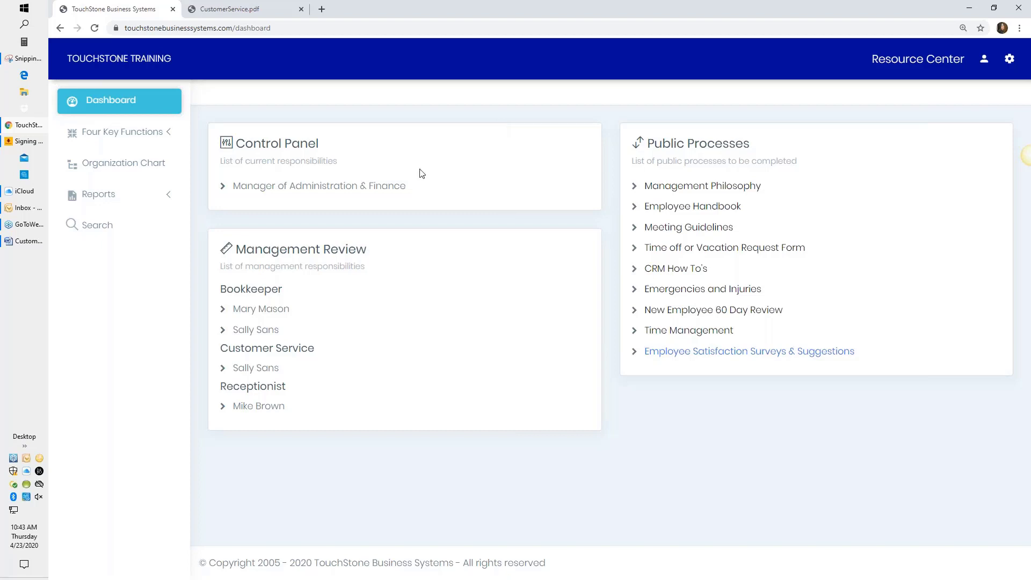
{"action": "left_click", "coordinate": [315, 189]}
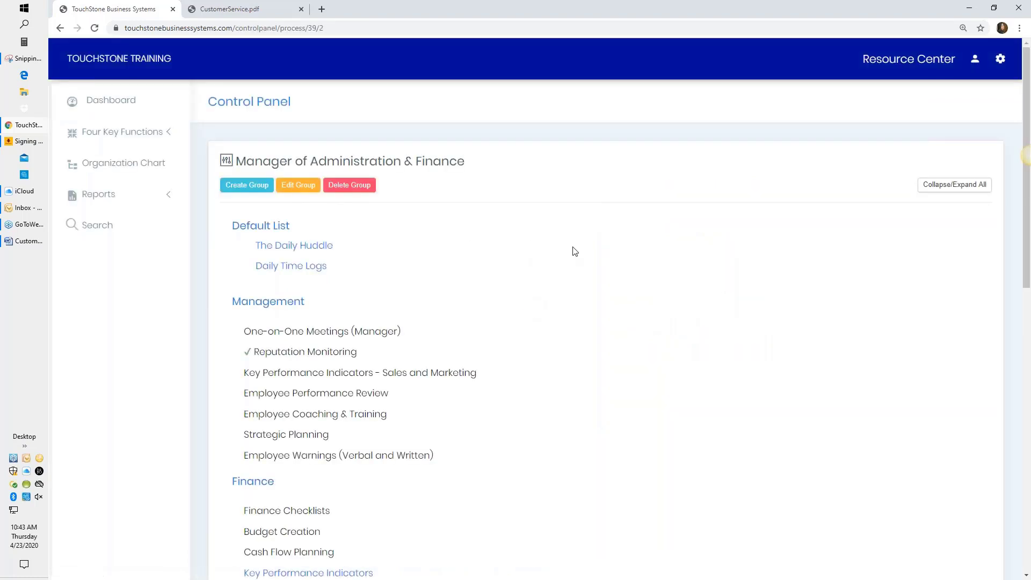
{"action": "scroll", "coordinate": [575, 251], "scroll_direction": "down", "scroll_amount": 4}
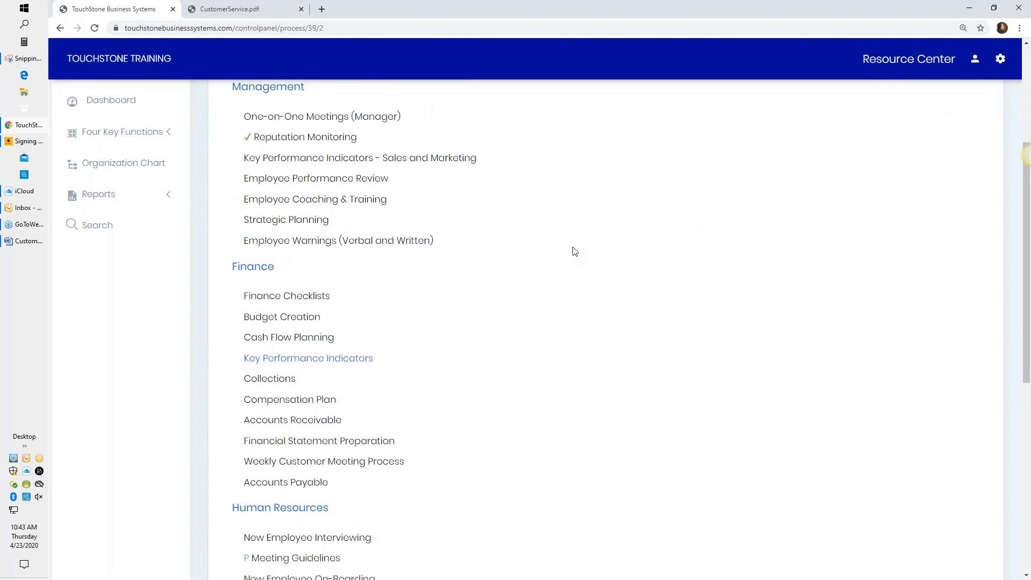
{"action": "scroll", "coordinate": [575, 252], "scroll_direction": "up", "scroll_amount": 3}
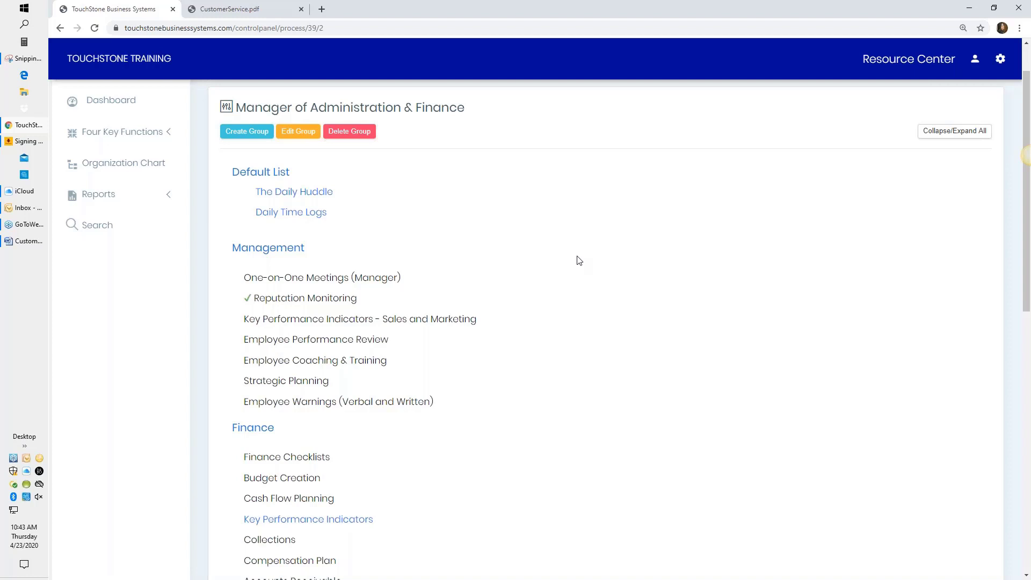
{"action": "left_click", "coordinate": [122, 167]}
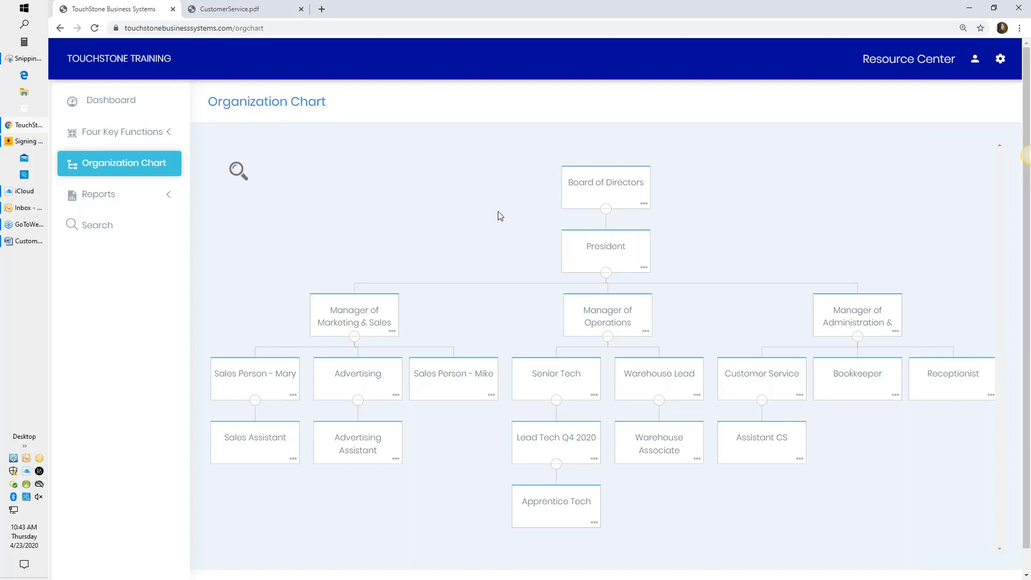
{"action": "left_click", "coordinate": [231, 172]}
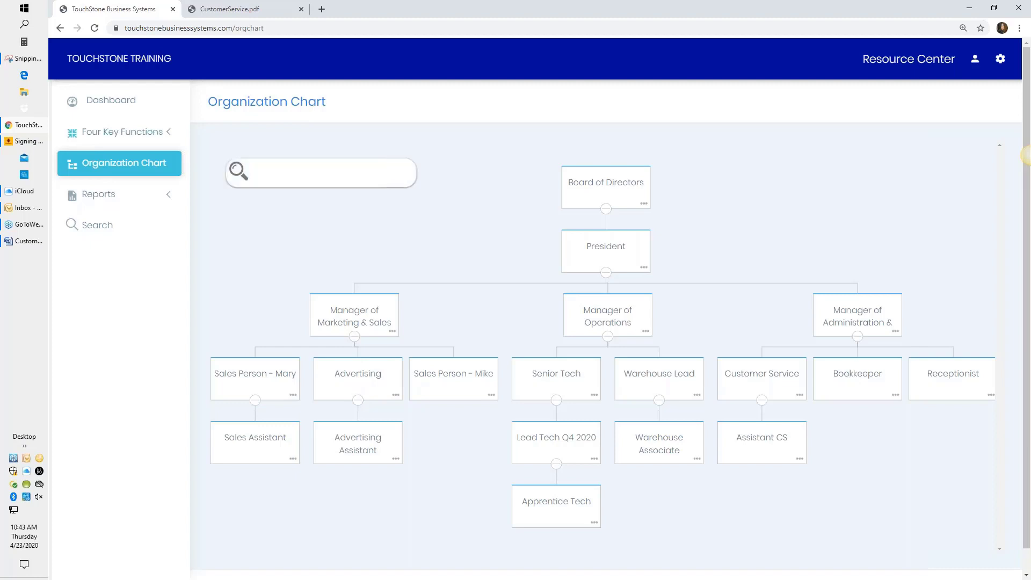
Move Daily Time Logs from the Default List into the Management group in the Manager of Administration & Finance control panel.
{"action": "left_click", "coordinate": [105, 103]}
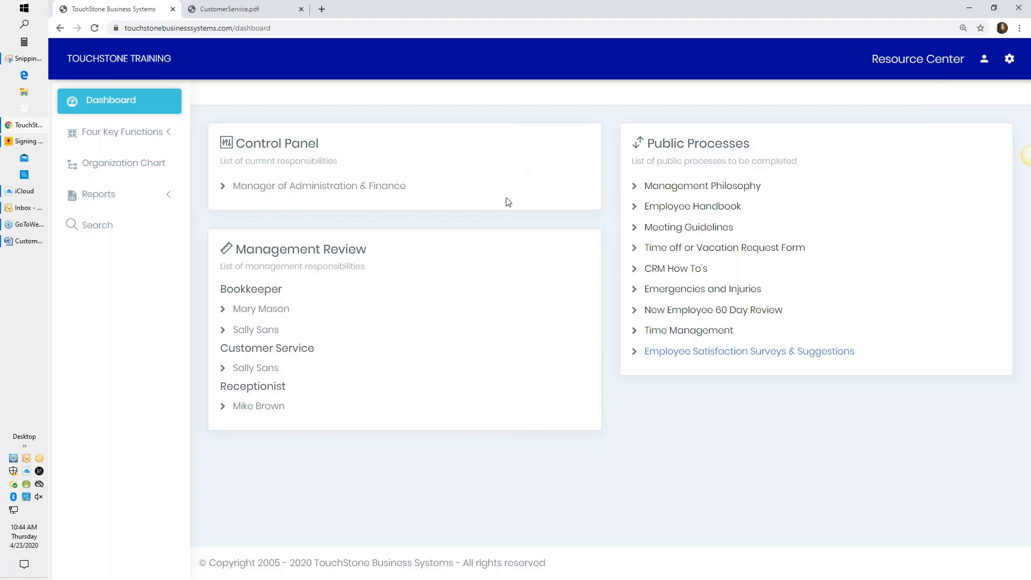
{"action": "left_click", "coordinate": [322, 188]}
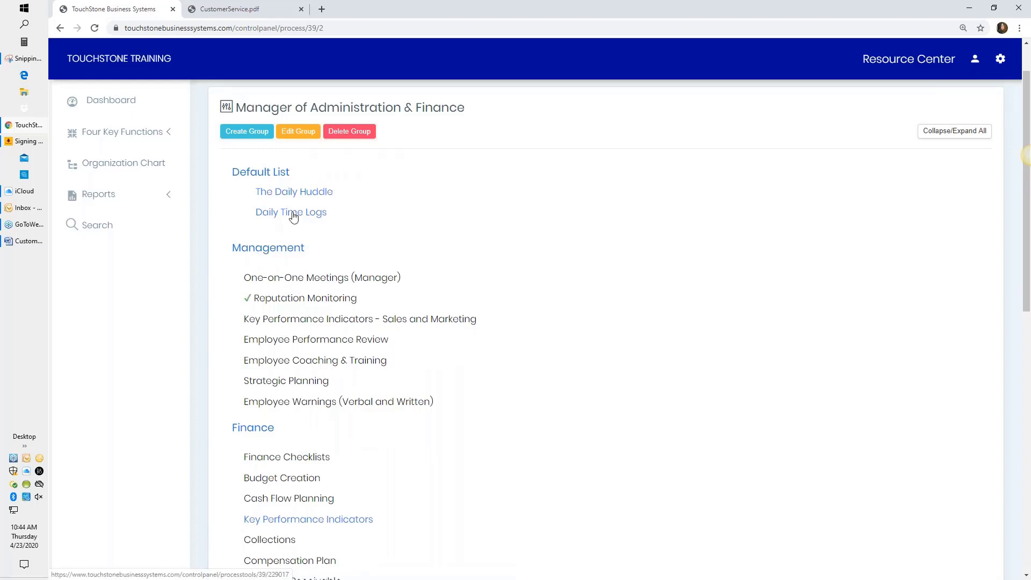
{"action": "left_click_drag", "start_coordinate": [292, 214], "coordinate": [292, 277]}
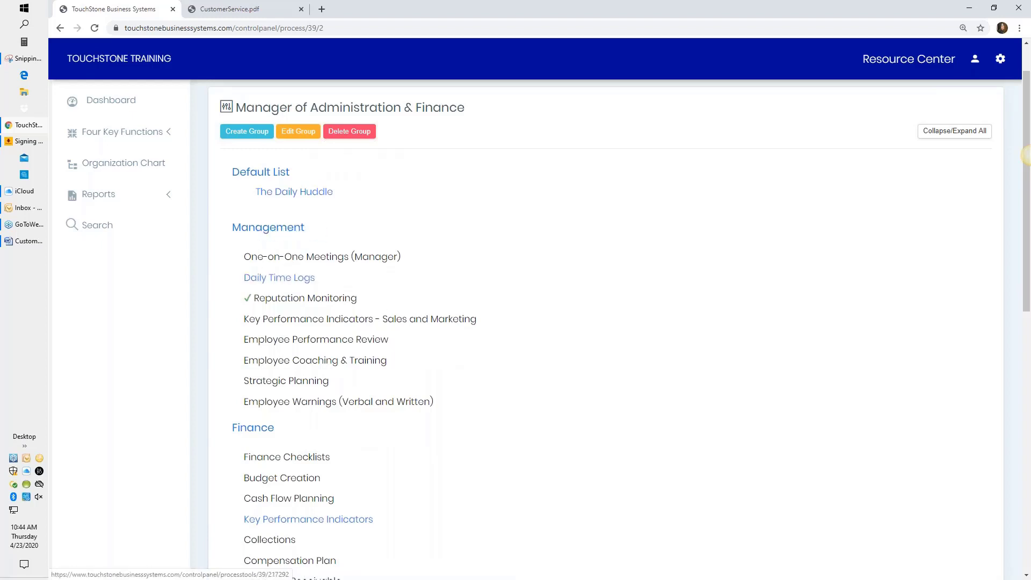
{"action": "scroll", "coordinate": [522, 353], "scroll_direction": "down", "scroll_amount": 3}
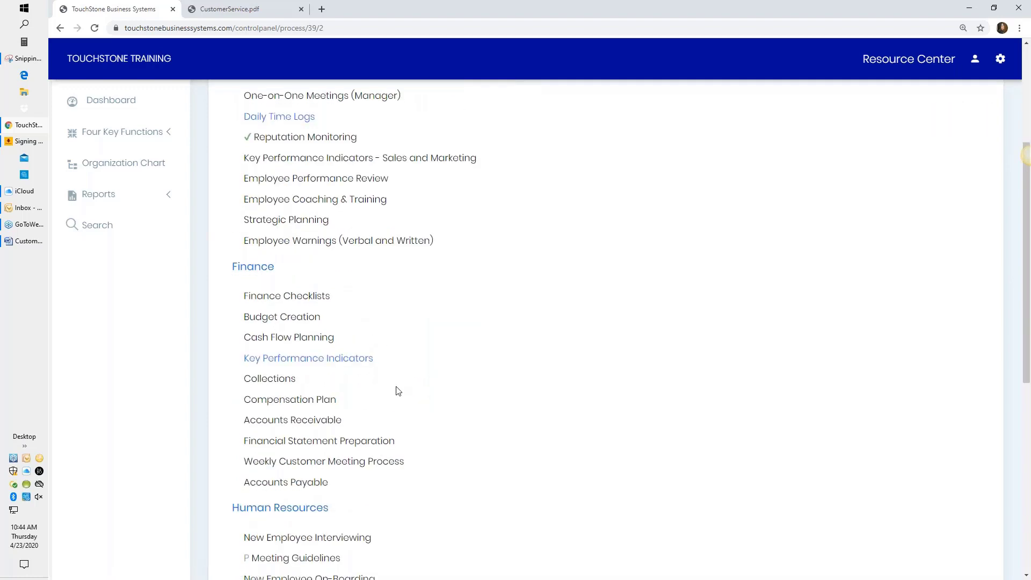
{"action": "scroll", "coordinate": [396, 391], "scroll_direction": "down", "scroll_amount": 4}
{"action": "scroll", "coordinate": [481, 352], "scroll_direction": "up", "scroll_amount": 8}
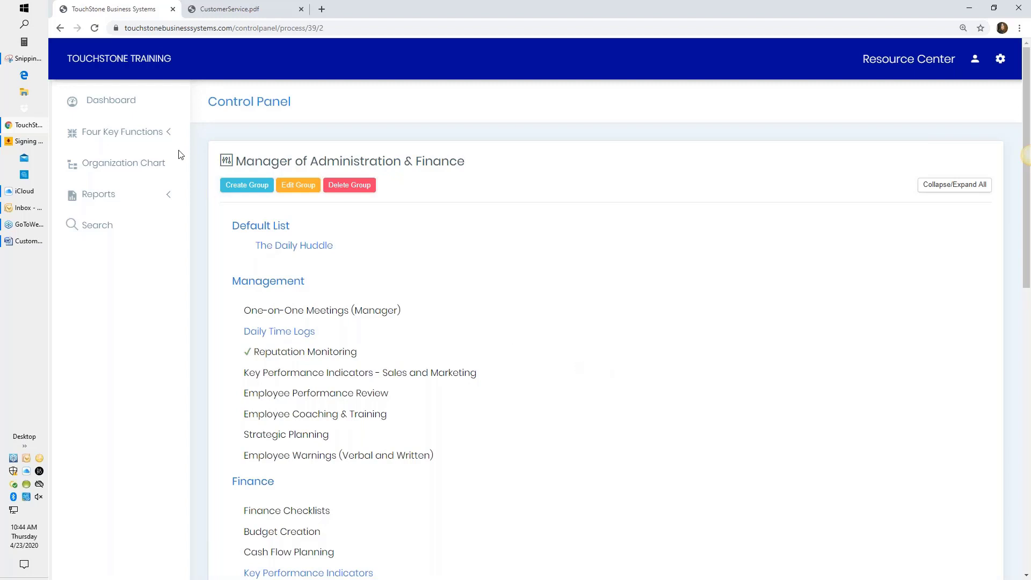
For the first listed Bookkeeper, move Credit to week 1 and Cash Flow Planning, Budget Creation, and Department and Company Innovation to week 2, and refresh.
{"action": "left_click", "coordinate": [115, 102]}
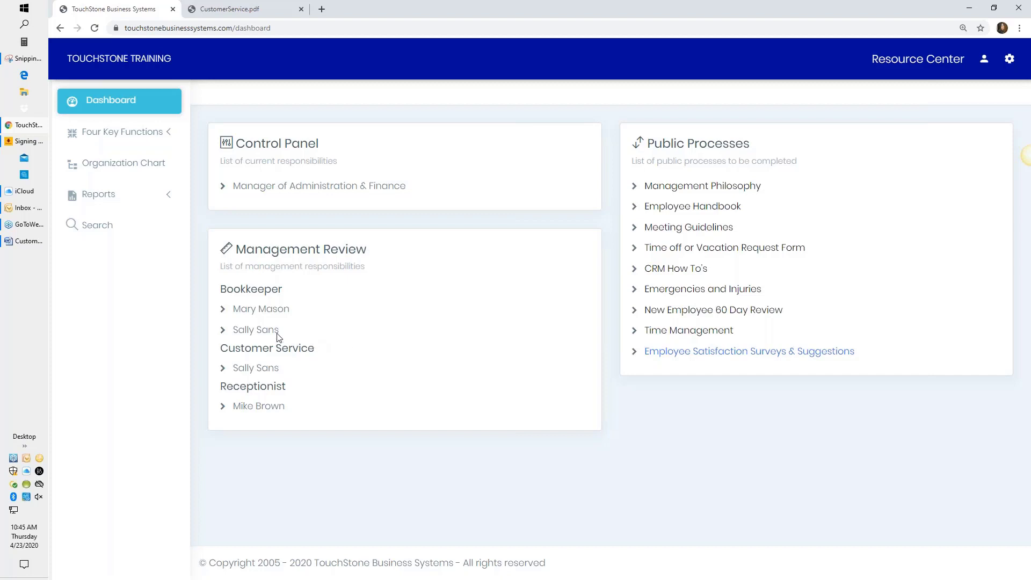
{"action": "left_click", "coordinate": [273, 315]}
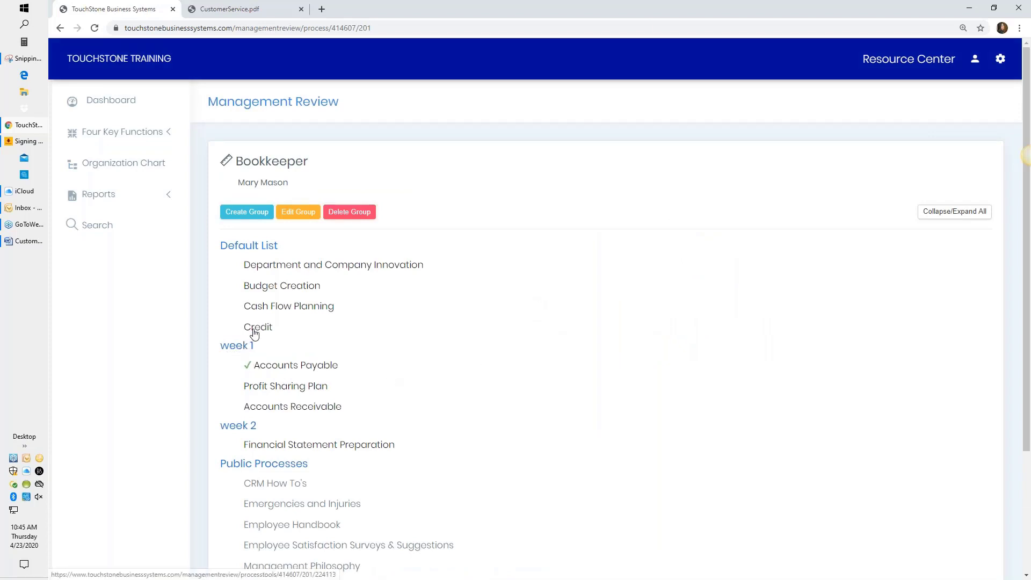
{"action": "left_click_drag", "start_coordinate": [258, 334], "coordinate": [260, 365]}
{"action": "left_click_drag", "start_coordinate": [287, 311], "coordinate": [310, 445]}
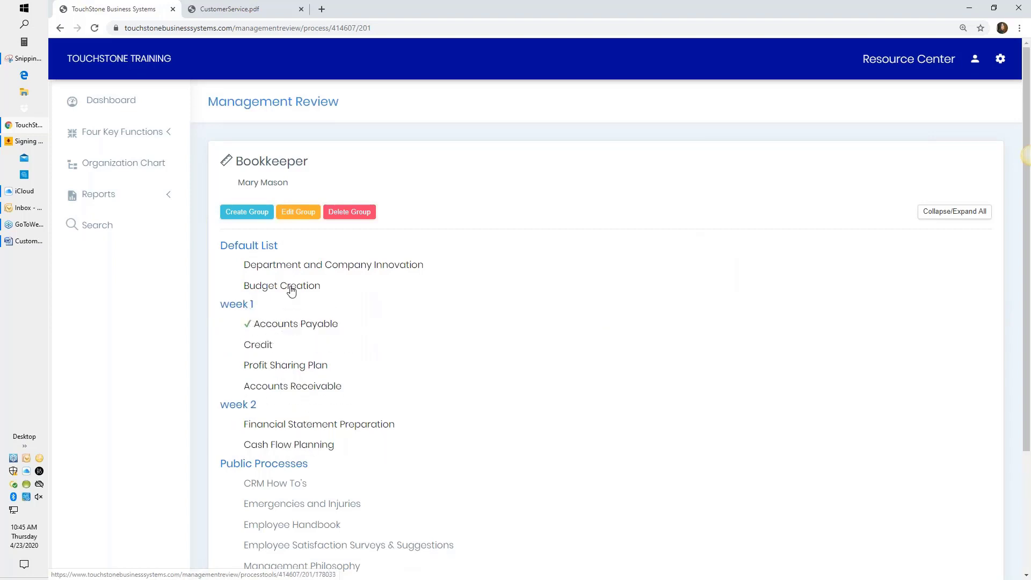
{"action": "left_click_drag", "start_coordinate": [290, 287], "coordinate": [304, 447]}
{"action": "left_click_drag", "start_coordinate": [331, 268], "coordinate": [375, 427]}
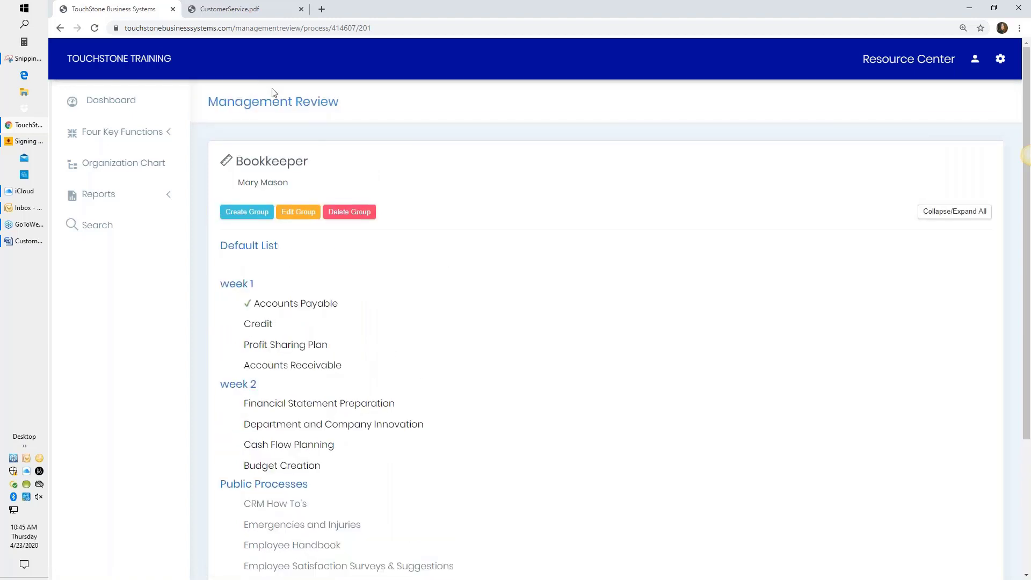
{"action": "left_click", "coordinate": [95, 28]}
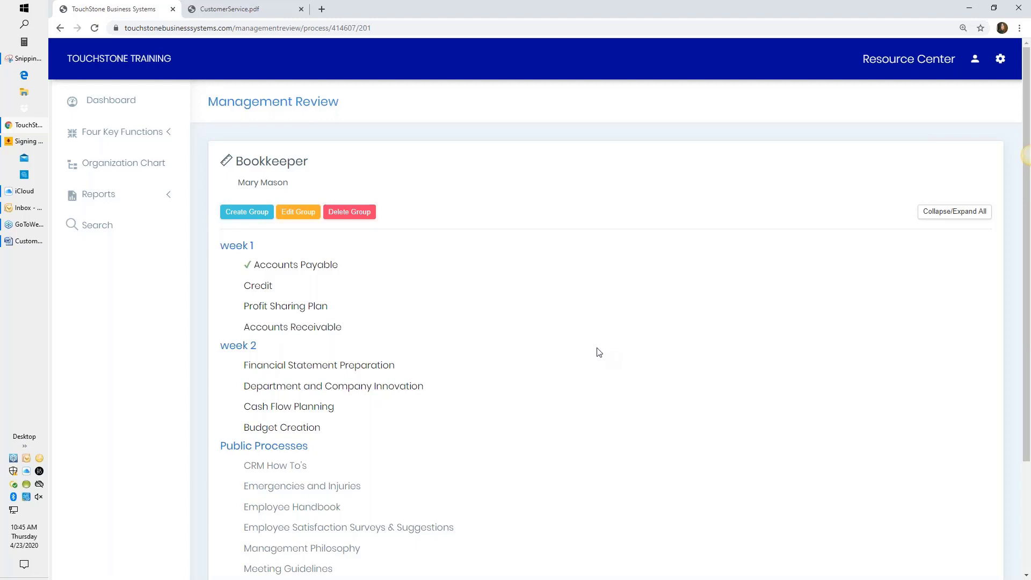
{"action": "scroll", "coordinate": [598, 348], "scroll_direction": "down", "scroll_amount": 3}
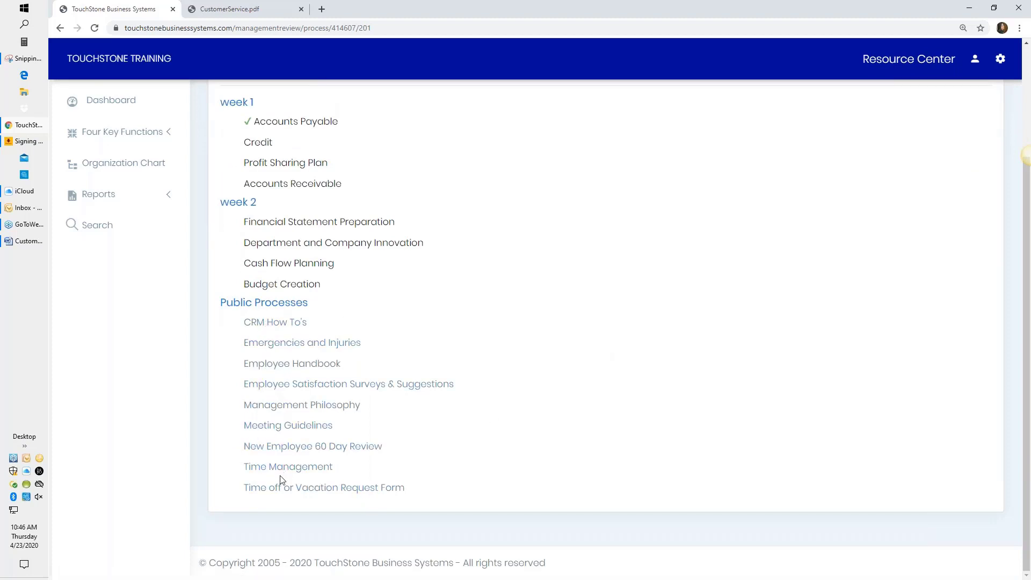
Delete the week 1 group from the first listed Bookkeeper's management review.
{"action": "left_click", "coordinate": [109, 102]}
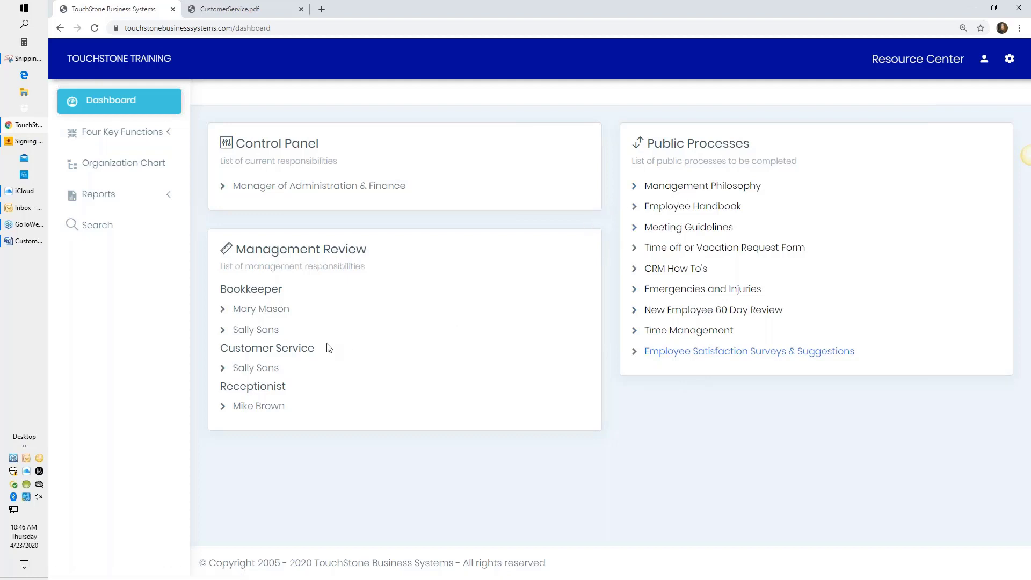
{"action": "left_click", "coordinate": [271, 310]}
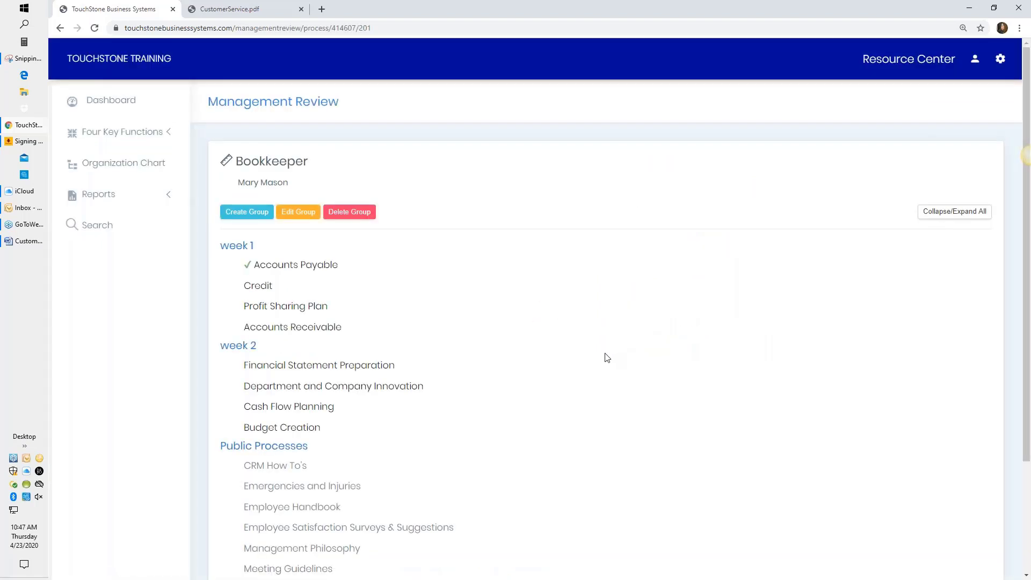
{"action": "left_click", "coordinate": [350, 211]}
{"action": "left_click", "coordinate": [466, 114]}
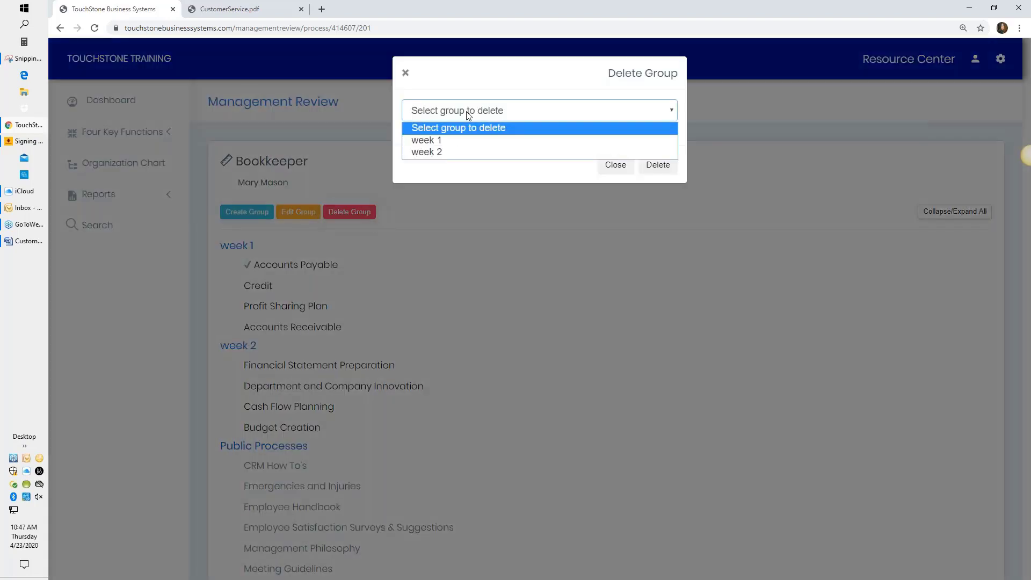
{"action": "left_click", "coordinate": [465, 140]}
{"action": "left_click", "coordinate": [658, 165]}
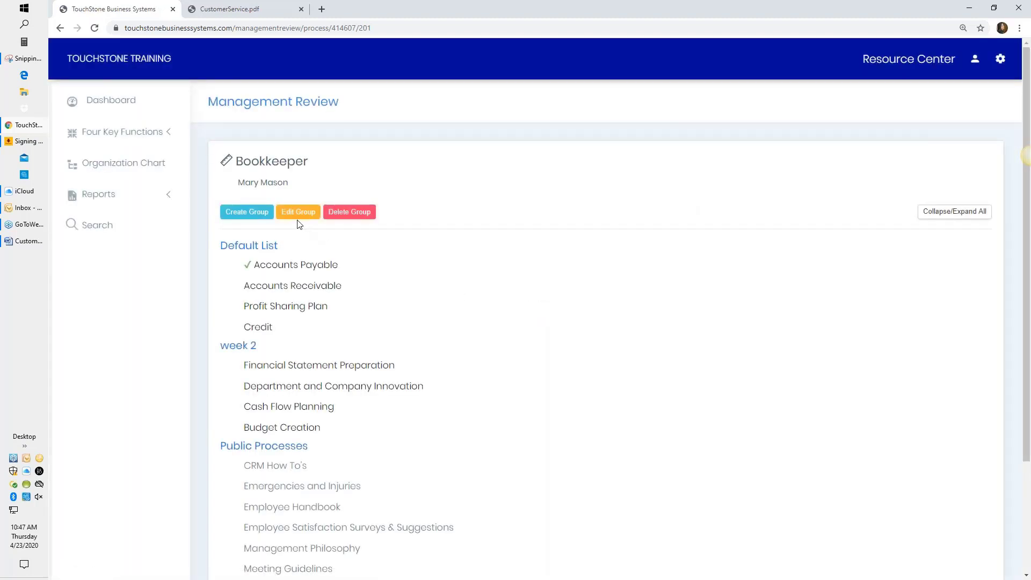
Delete the week 2 group from the first listed Bookkeeper's management review.
{"action": "left_click", "coordinate": [355, 212]}
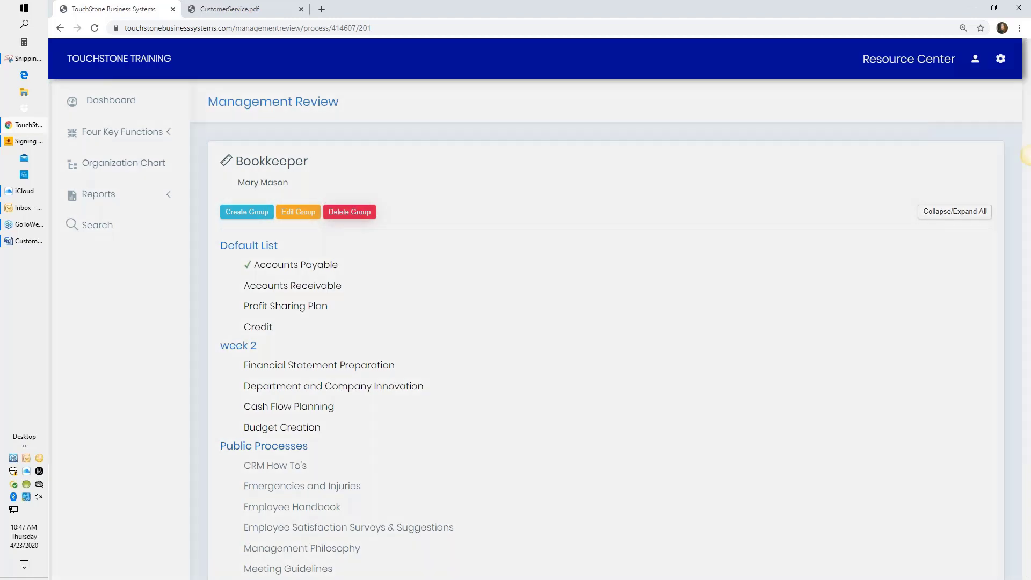
{"action": "left_click", "coordinate": [514, 113]}
{"action": "left_click", "coordinate": [510, 144]}
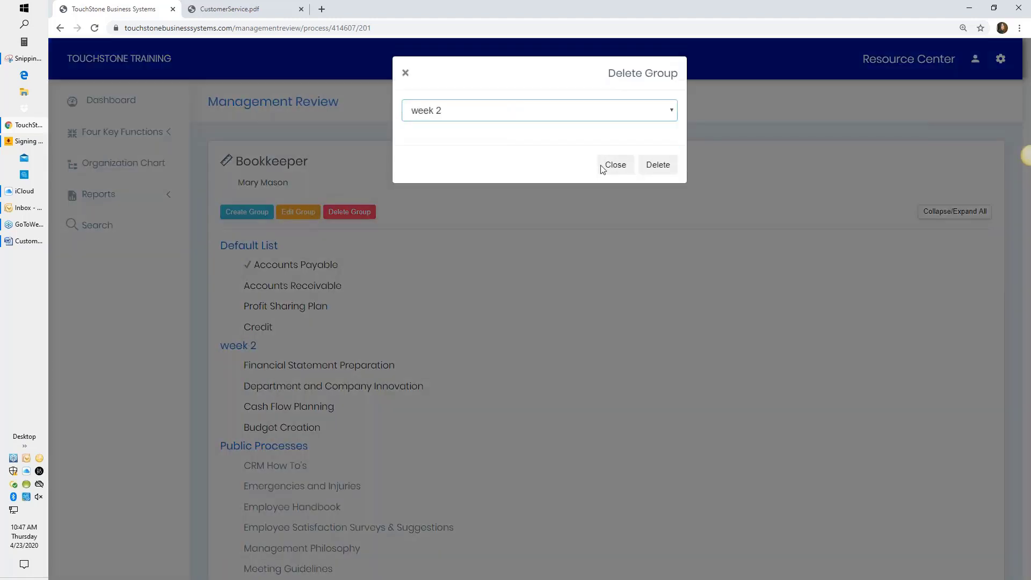
{"action": "left_click", "coordinate": [660, 166]}
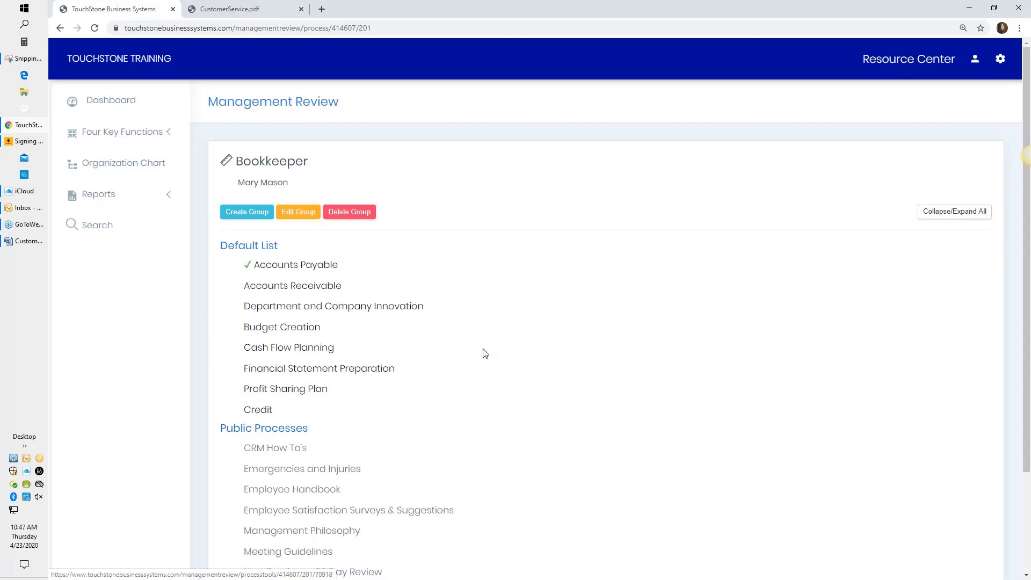
Create a group named "End of the month" in the first listed Bookkeeper's management review.
{"action": "left_click", "coordinate": [247, 212]}
{"action": "left_click", "coordinate": [456, 110]}
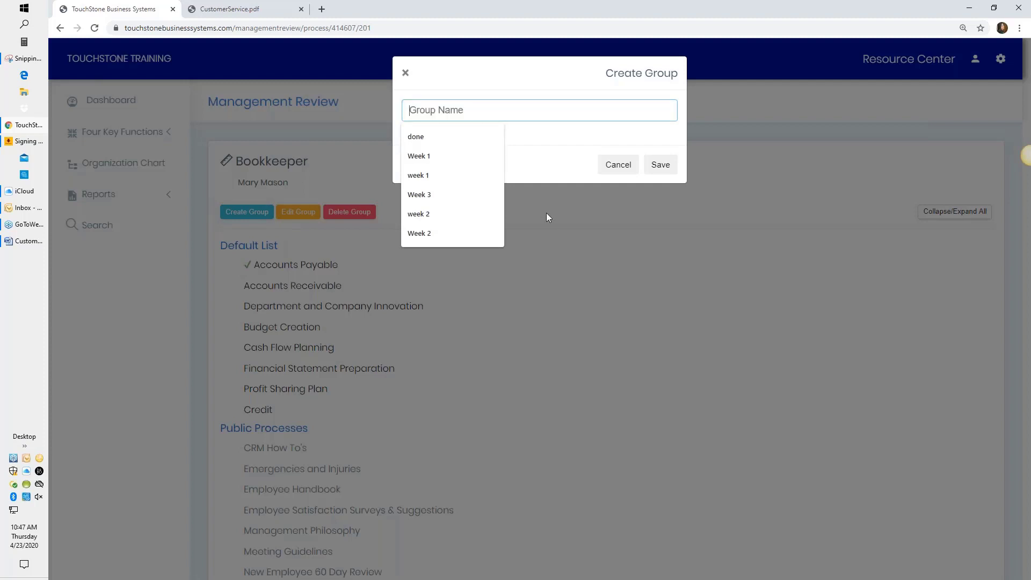
{"action": "left_click", "coordinate": [446, 113]}
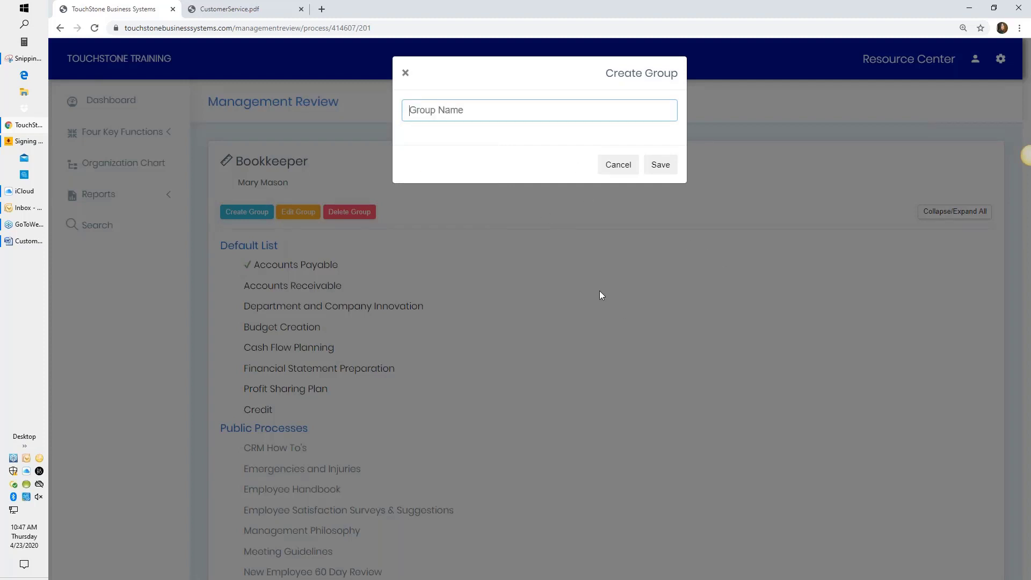
{"action": "type", "text": "End"}
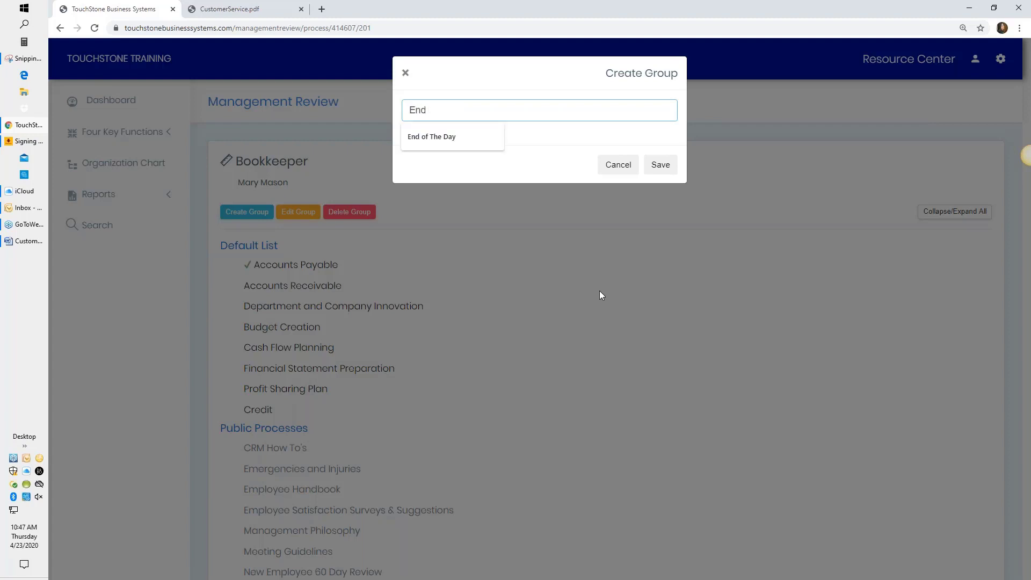
{"action": "type", "text": " of the mo"}
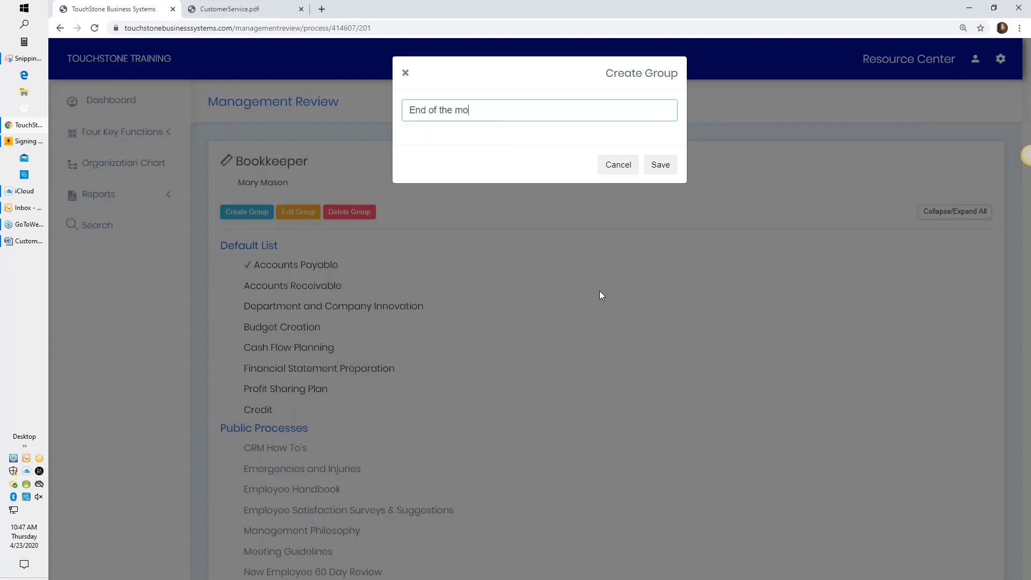
{"action": "type", "text": "nth"}
{"action": "left_click", "coordinate": [659, 165]}
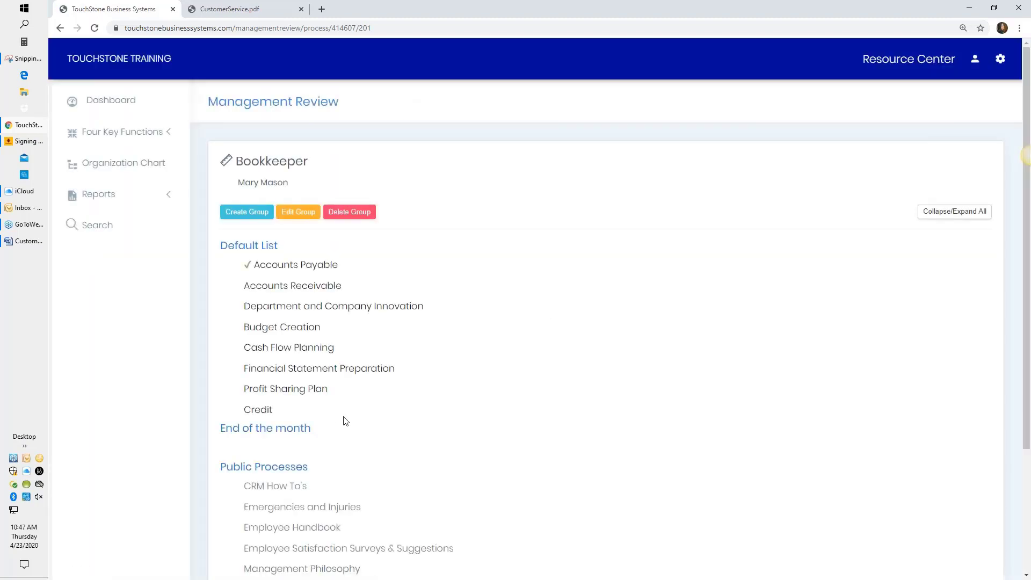
Move Credit and Profit Sharing Plan from the Default List into the End of the month group, and return to the dashboard.
{"action": "mouse_move", "coordinate": [256, 410]}
{"action": "left_mouse_down"}
{"action": "mouse_move", "coordinate": [258, 446]}
{"action": "mouse_move", "coordinate": [266, 427]}
{"action": "left_mouse_up"}
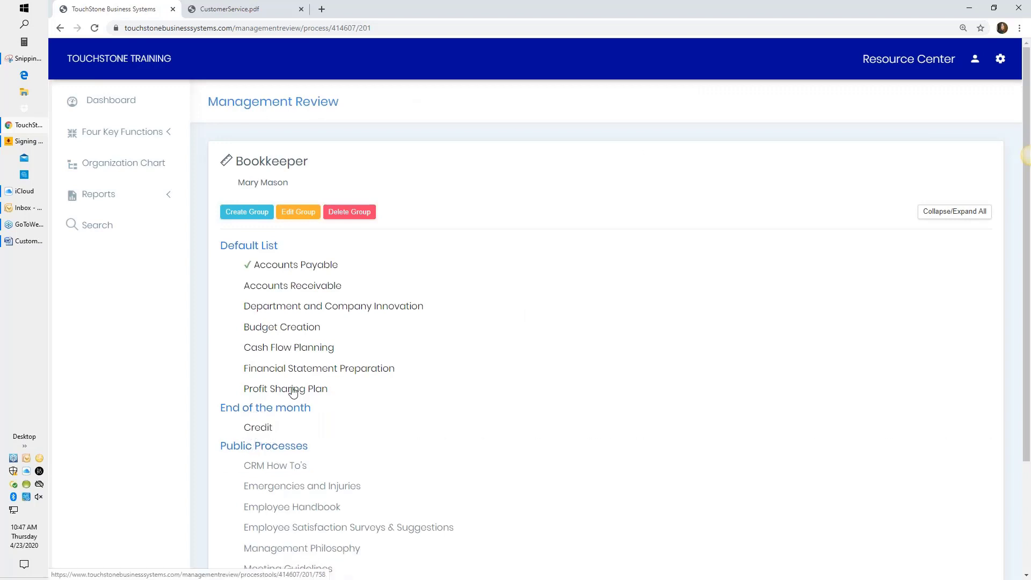
{"action": "left_click_drag", "start_coordinate": [292, 390], "coordinate": [310, 251]}
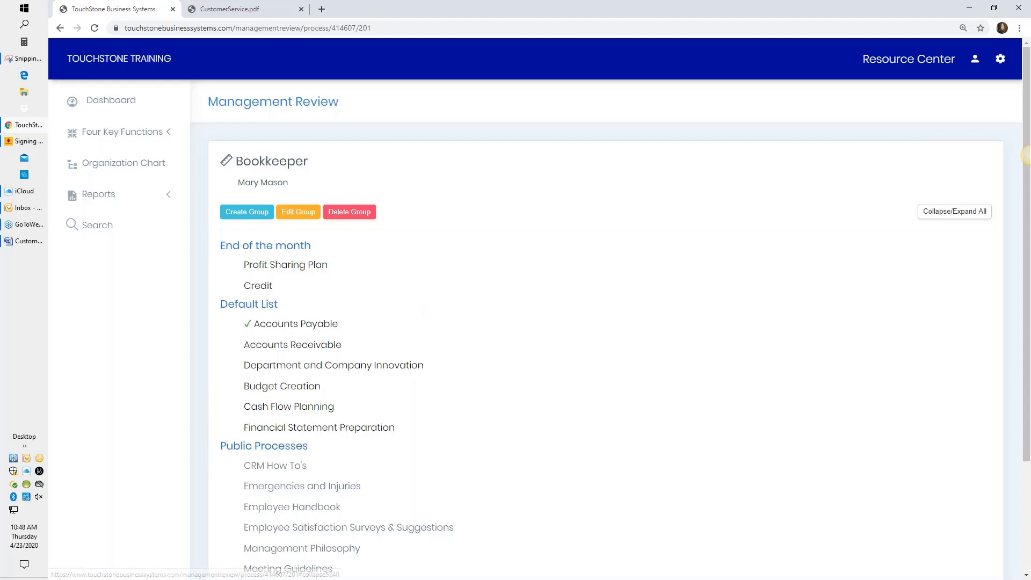
{"action": "left_click", "coordinate": [112, 102]}
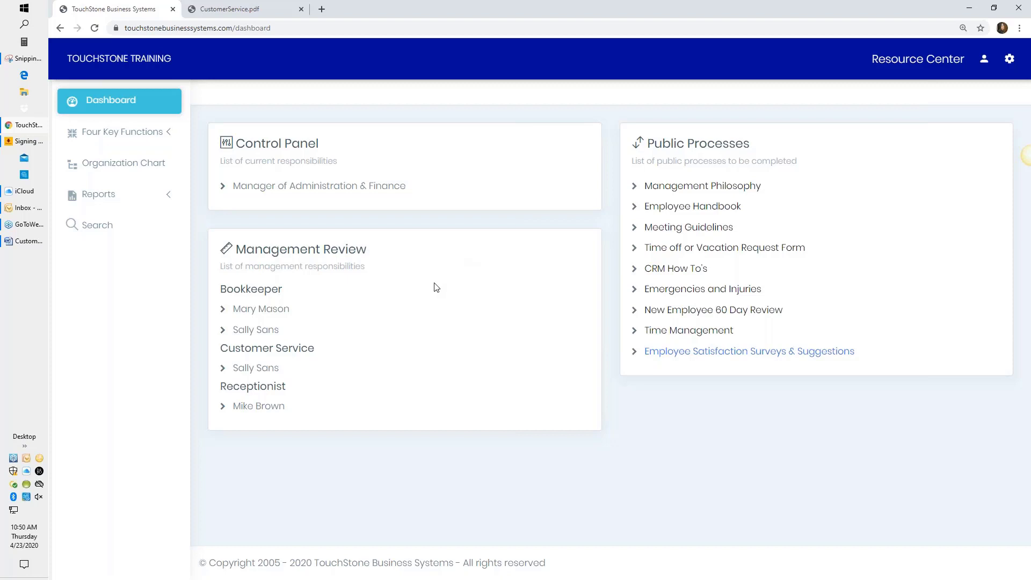
Review the Accounts Payable work plans and check lists for the first listed Bookkeeper, and return to that Bookkeeper's process list.
{"action": "left_click", "coordinate": [262, 310]}
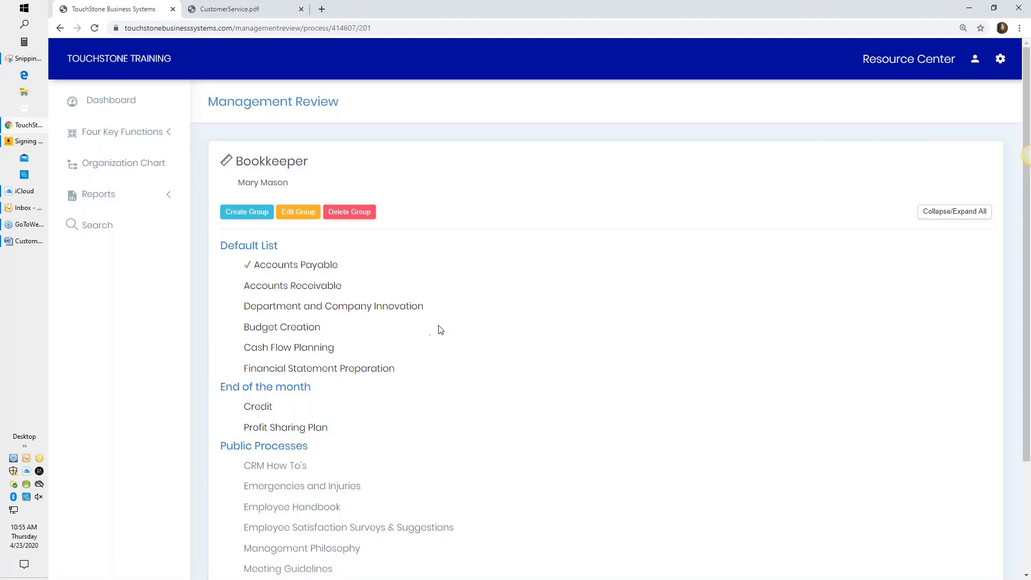
{"action": "left_click", "coordinate": [311, 265]}
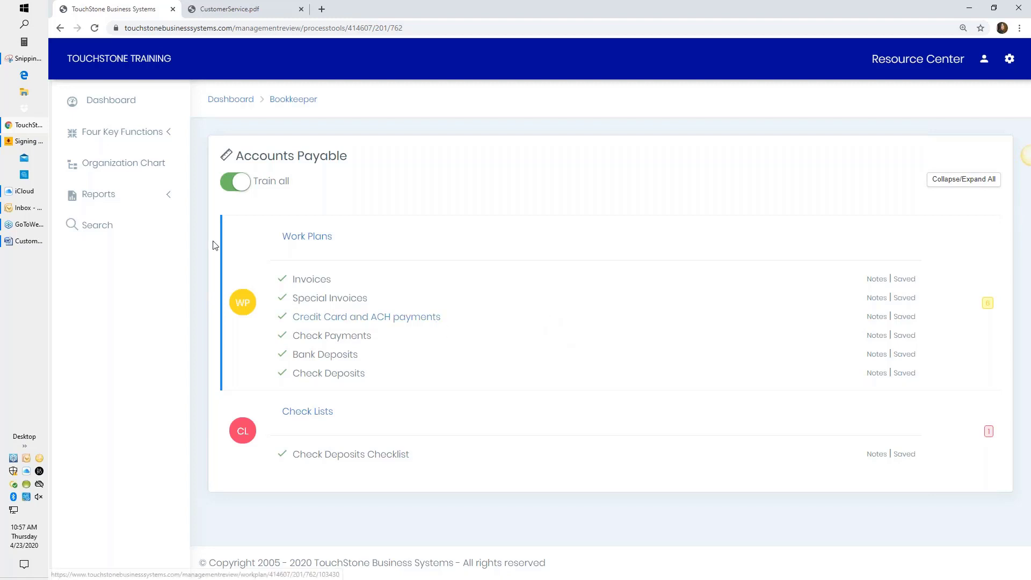
{"action": "left_click", "coordinate": [288, 103]}
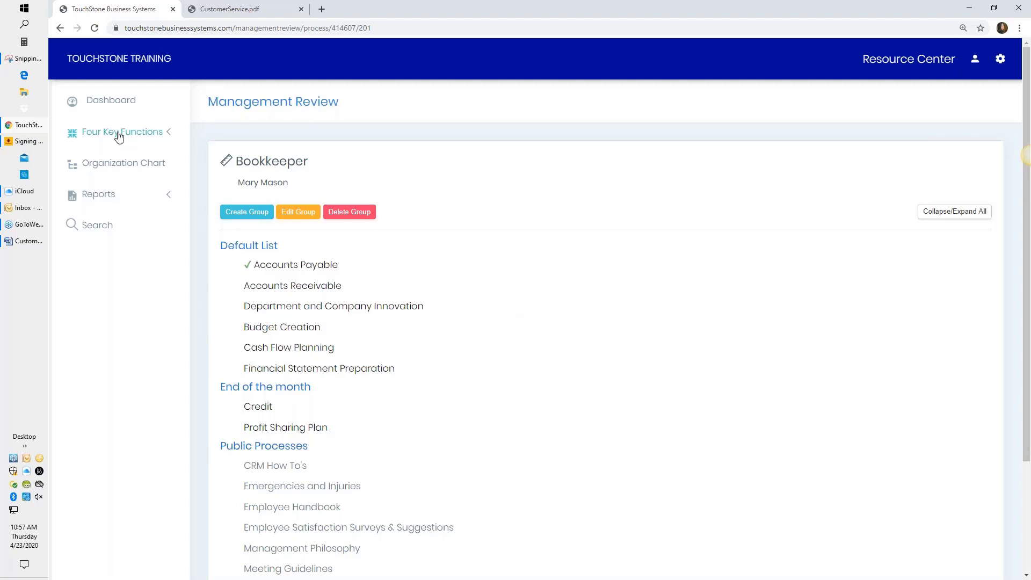
Open the Manager Master Form custom form in the Employee Performance Review process under "GUIDING" The Business.
{"action": "left_click", "coordinate": [119, 134]}
{"action": "left_click", "coordinate": [97, 166]}
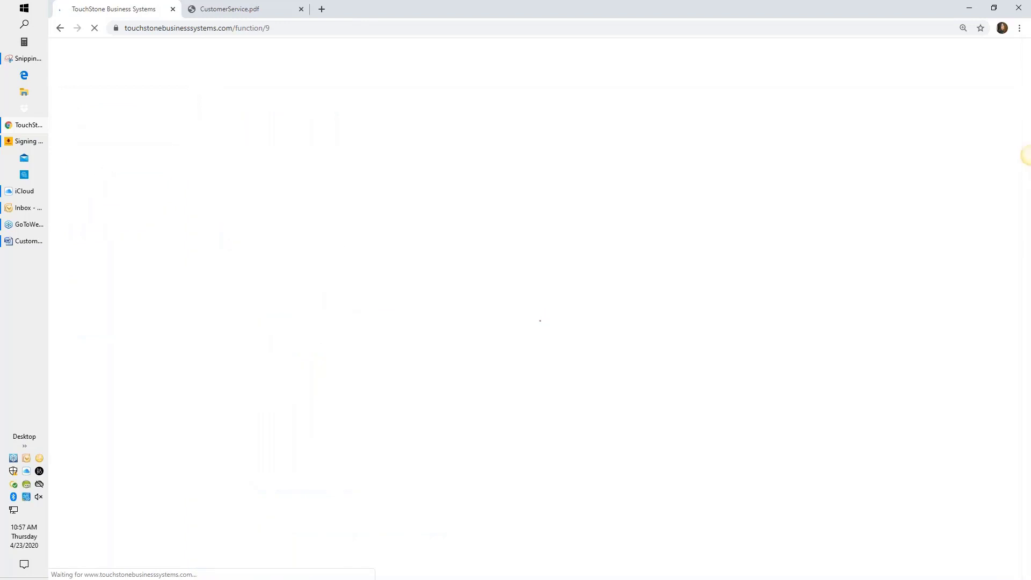
{"action": "left_click", "coordinate": [512, 165]}
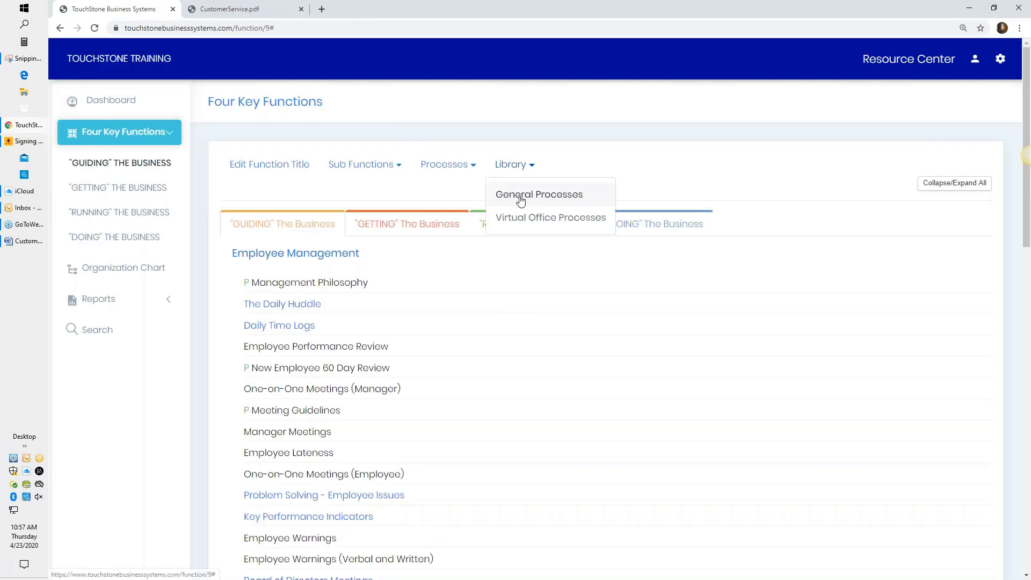
{"action": "left_click", "coordinate": [341, 349]}
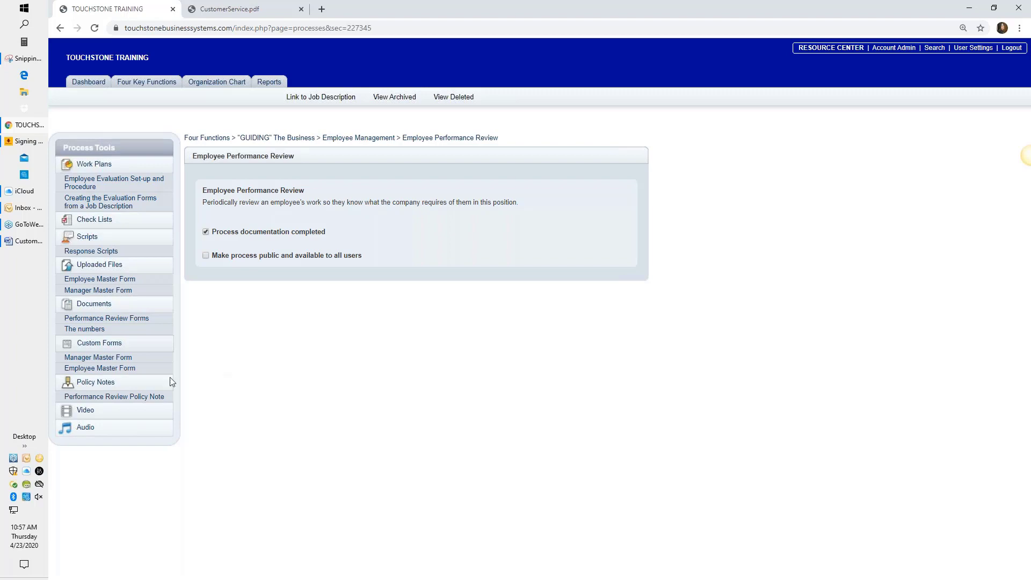
{"action": "left_click", "coordinate": [109, 359]}
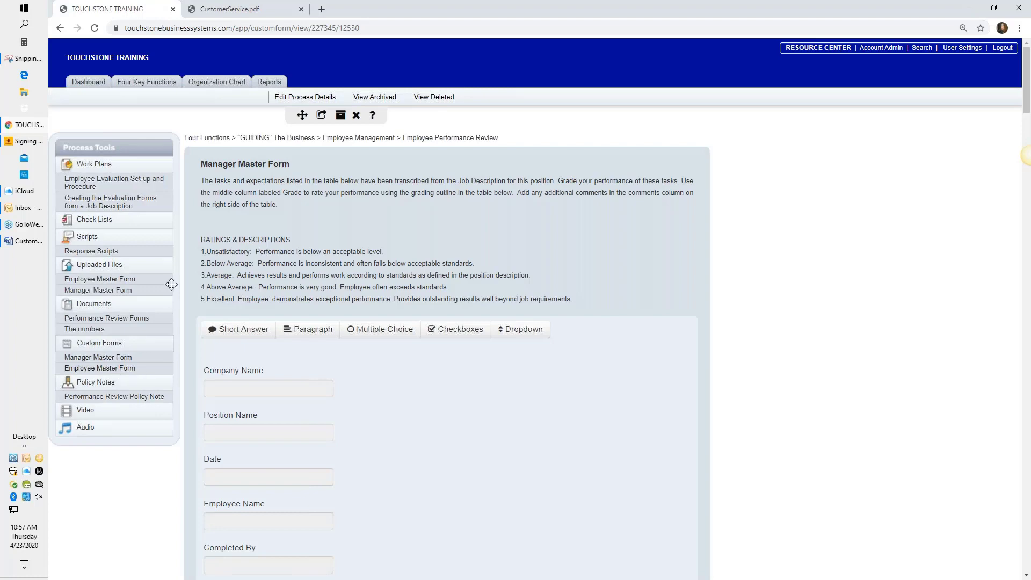
Change the first Work Listing field label in the Manager Master Form to "Work Listing from Job Description: Collections" and save it.
{"action": "scroll", "coordinate": [161, 322], "scroll_direction": "down", "scroll_amount": 6}
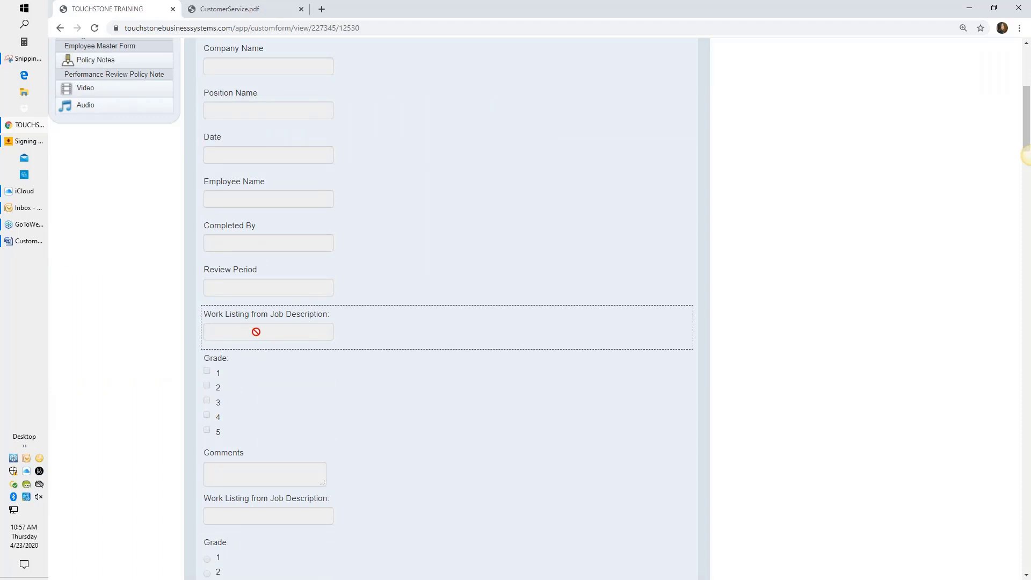
{"action": "left_click", "coordinate": [260, 333]}
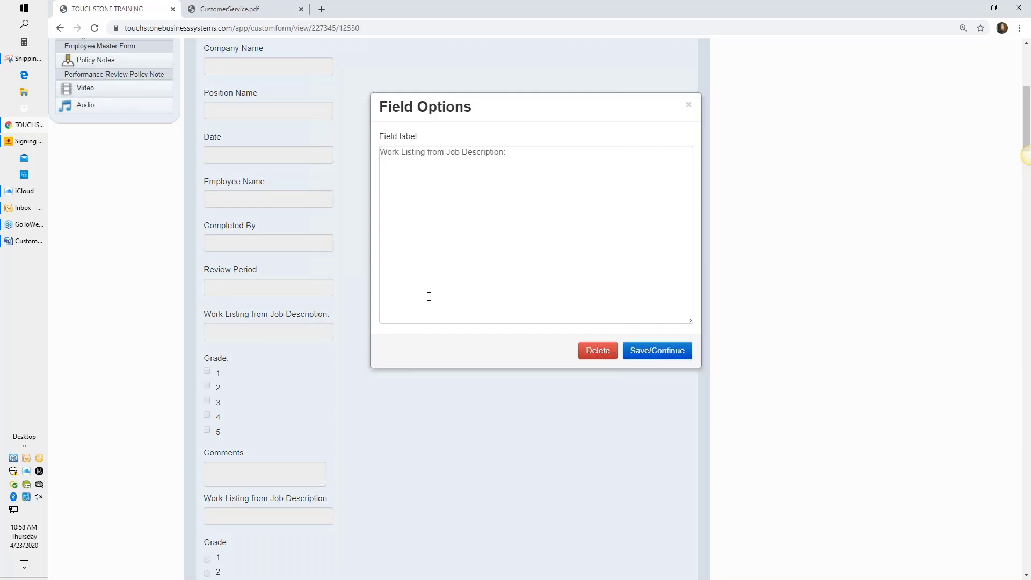
{"action": "left_click", "coordinate": [513, 182]}
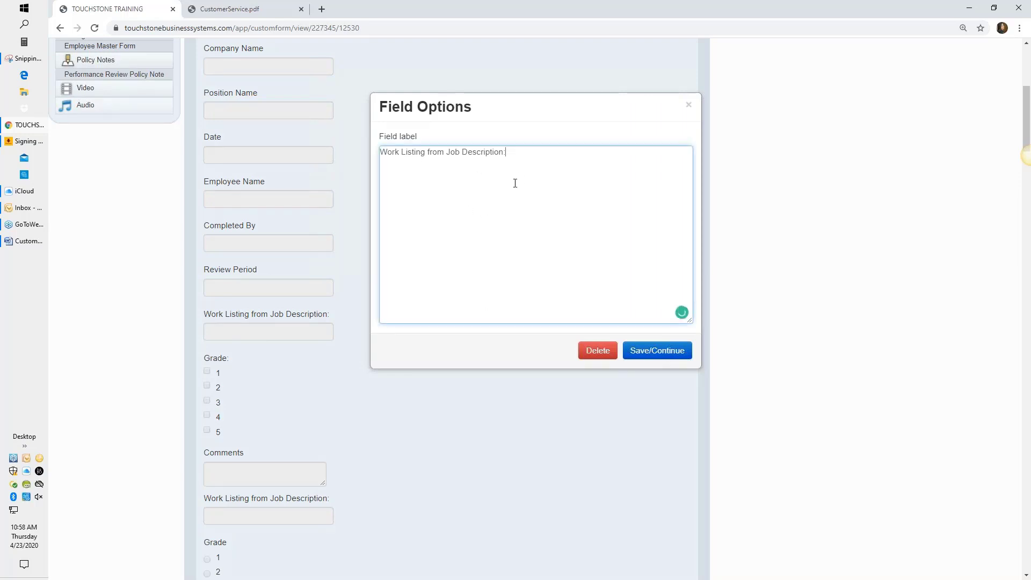
{"action": "type", "text": "Collections"}
{"action": "left_click", "coordinate": [656, 351]}
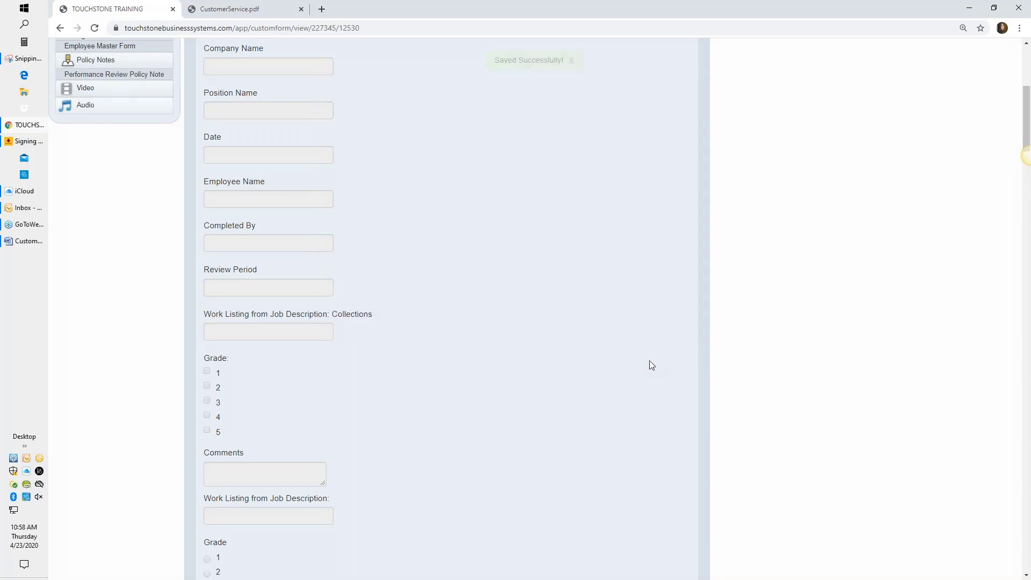
{"action": "left_click", "coordinate": [207, 371]}
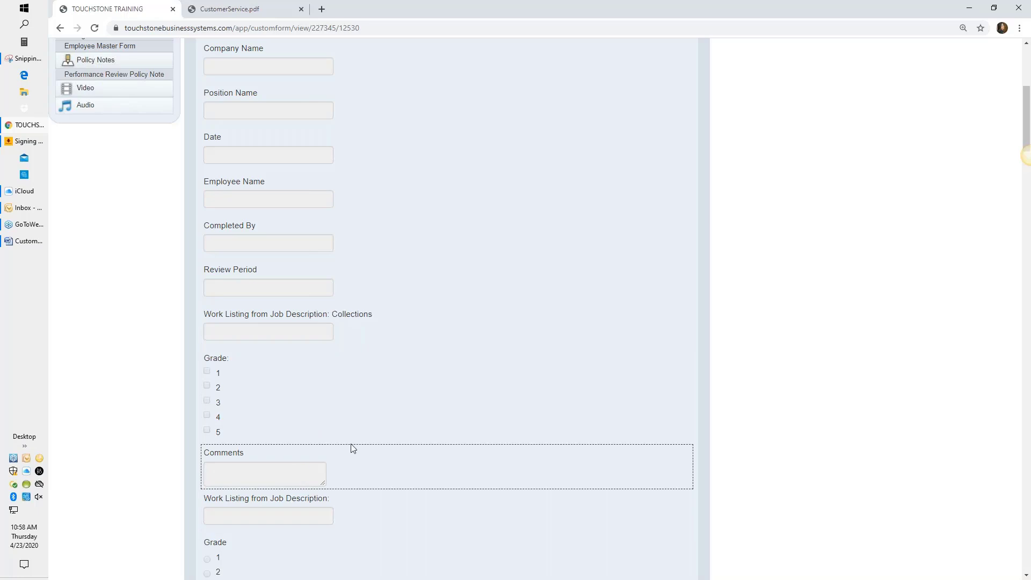
Copy the Daily Planning process from the Virtual Office Processes library into Employee Management under "GUIDING" The Business.
{"action": "scroll", "coordinate": [355, 449], "scroll_direction": "up", "scroll_amount": 5}
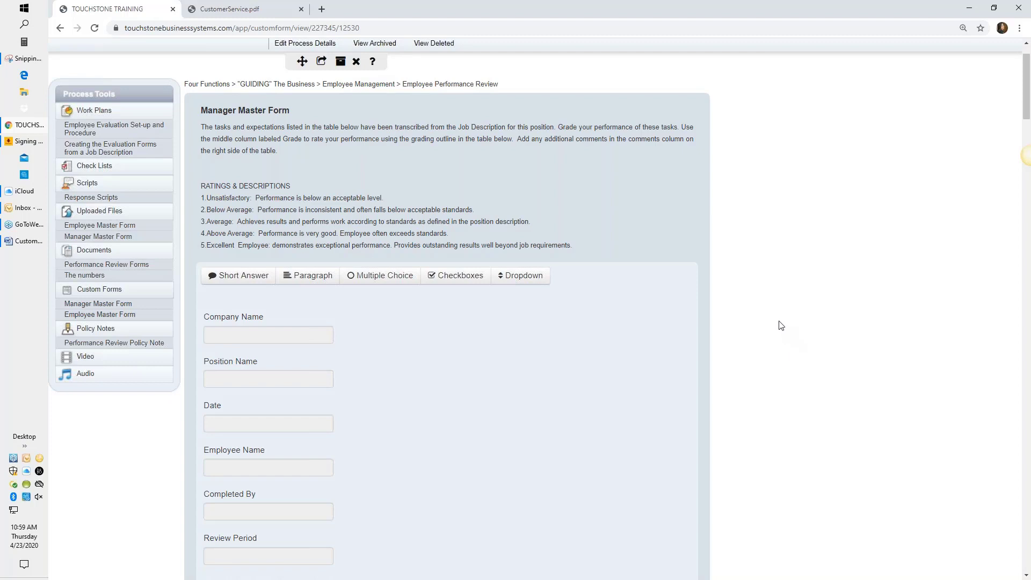
{"action": "scroll", "coordinate": [780, 325], "scroll_direction": "up", "scroll_amount": 1}
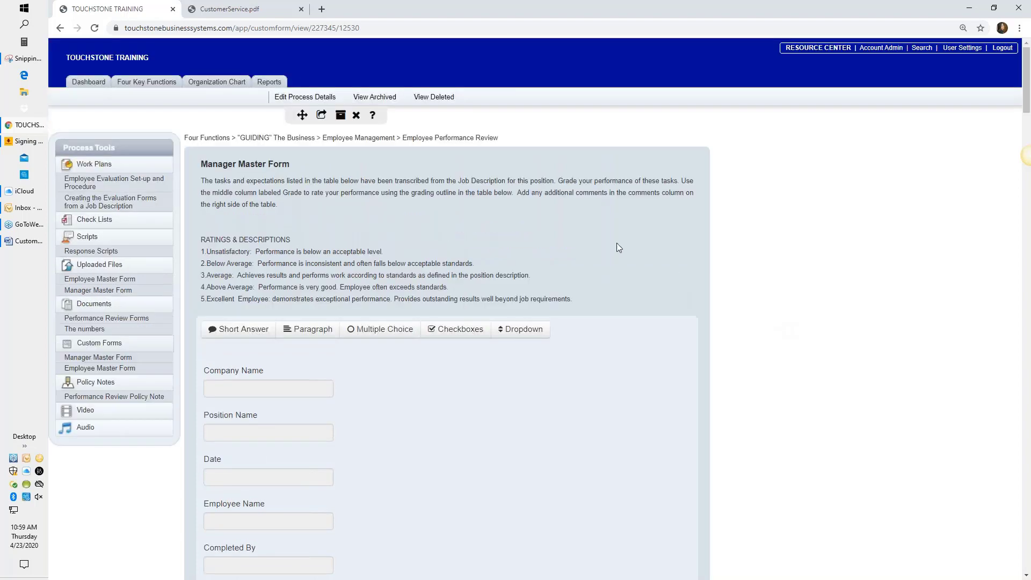
{"action": "left_click", "coordinate": [335, 140]}
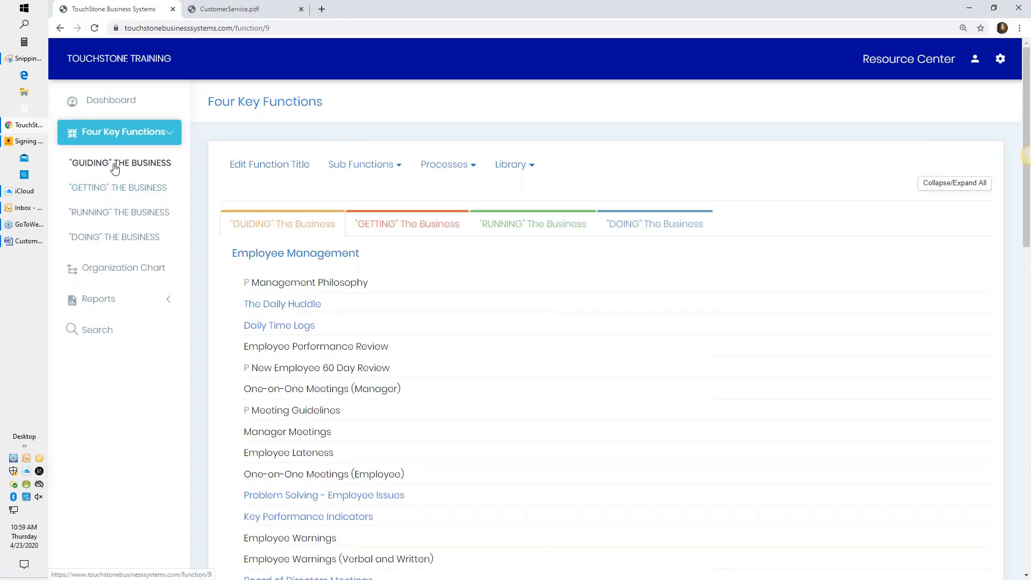
{"action": "left_click", "coordinate": [515, 166]}
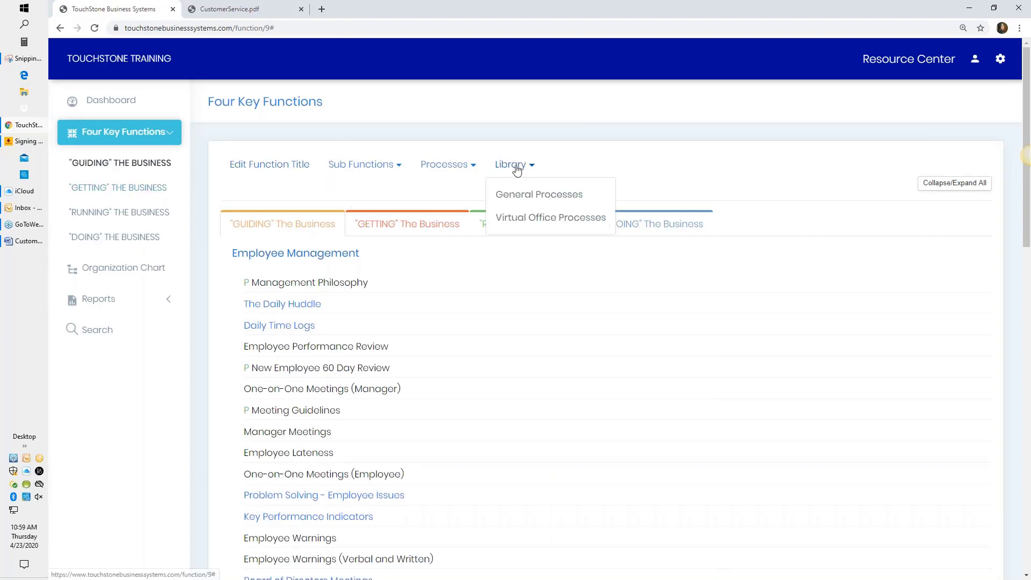
{"action": "left_click", "coordinate": [546, 220]}
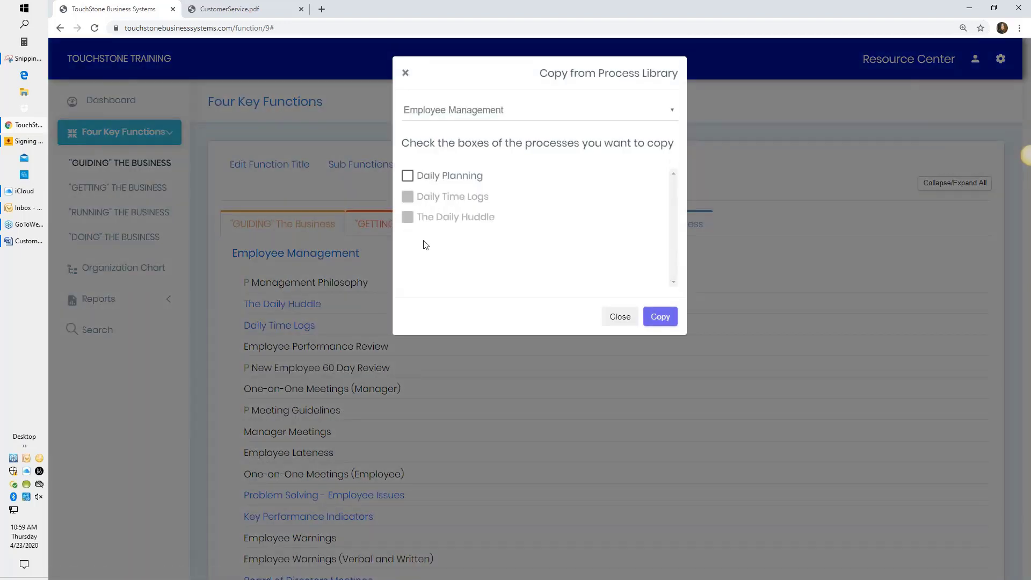
{"action": "left_click", "coordinate": [409, 179]}
{"action": "left_click", "coordinate": [665, 318]}
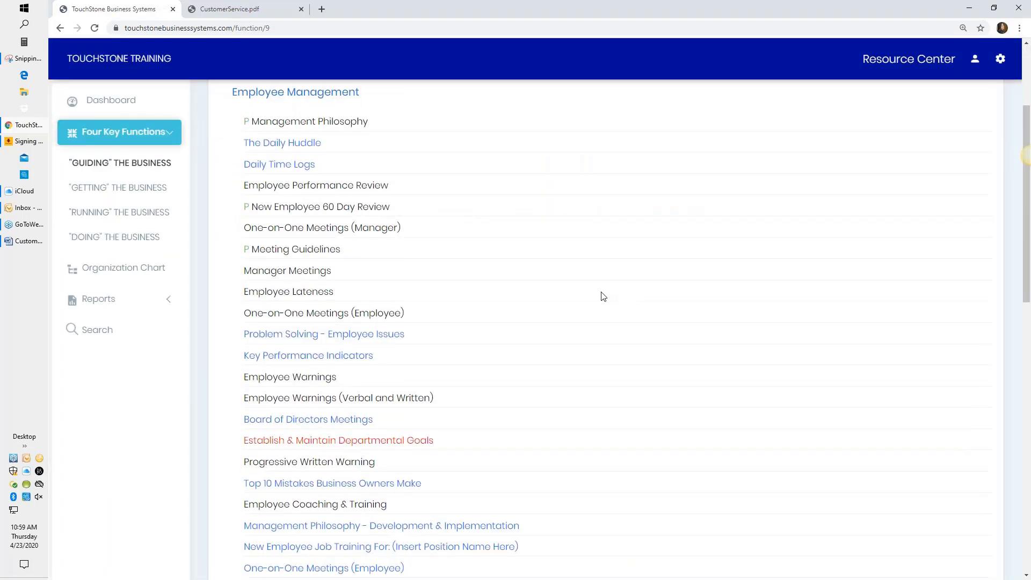
Open the copied Daily Planning process and review its work plan, the Daily Planner document, and the Prioritizing & Planning Tasks document.
{"action": "scroll", "coordinate": [602, 297], "scroll_direction": "down", "scroll_amount": 4}
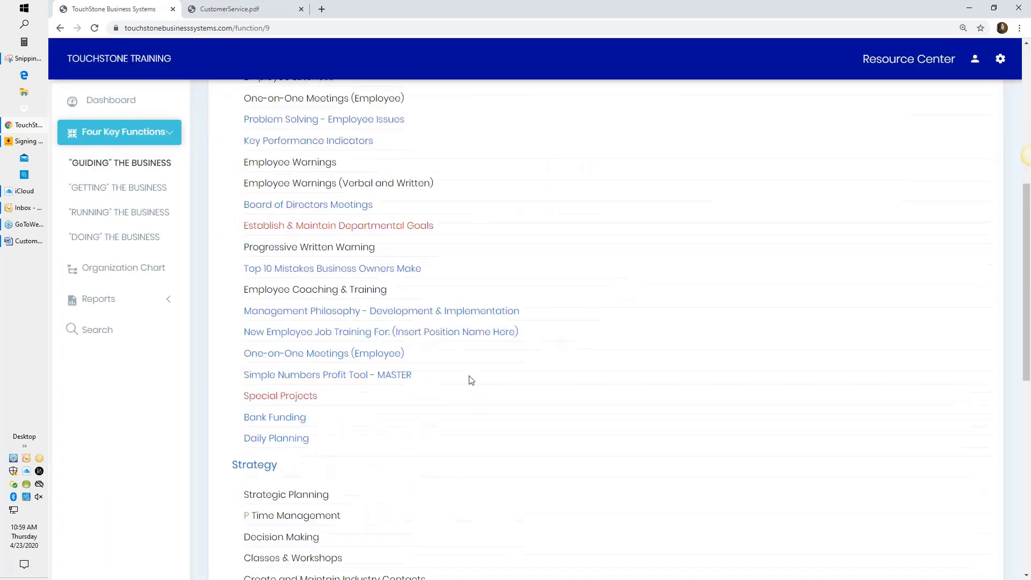
{"action": "left_click", "coordinate": [293, 441]}
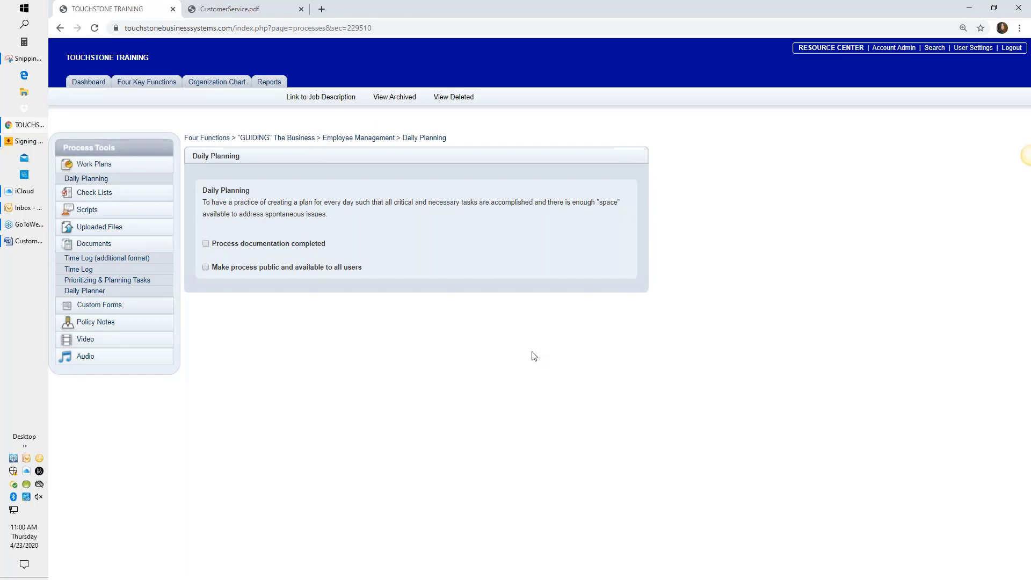
{"action": "left_click", "coordinate": [96, 180]}
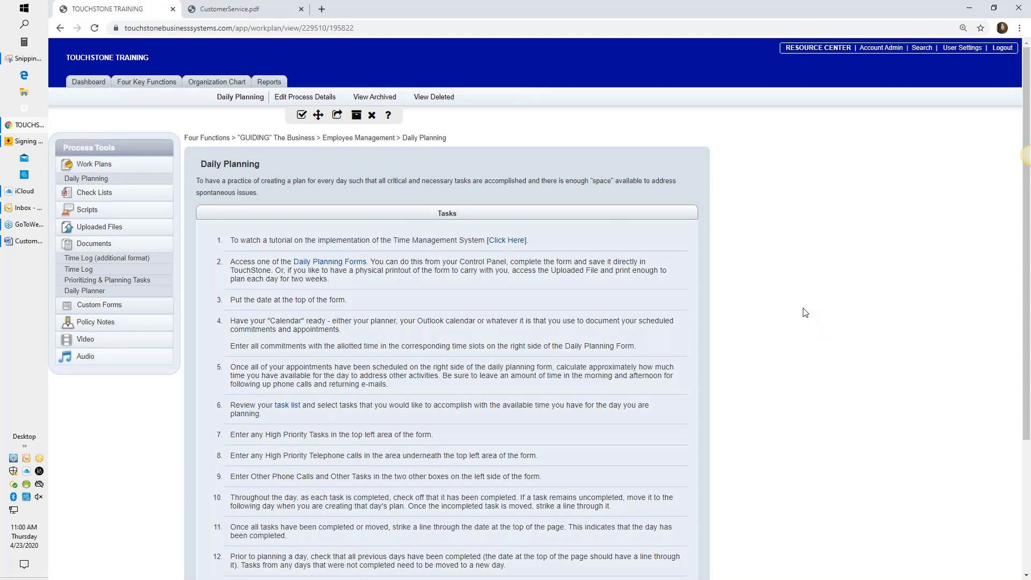
{"action": "scroll", "coordinate": [805, 313], "scroll_direction": "down", "scroll_amount": 1}
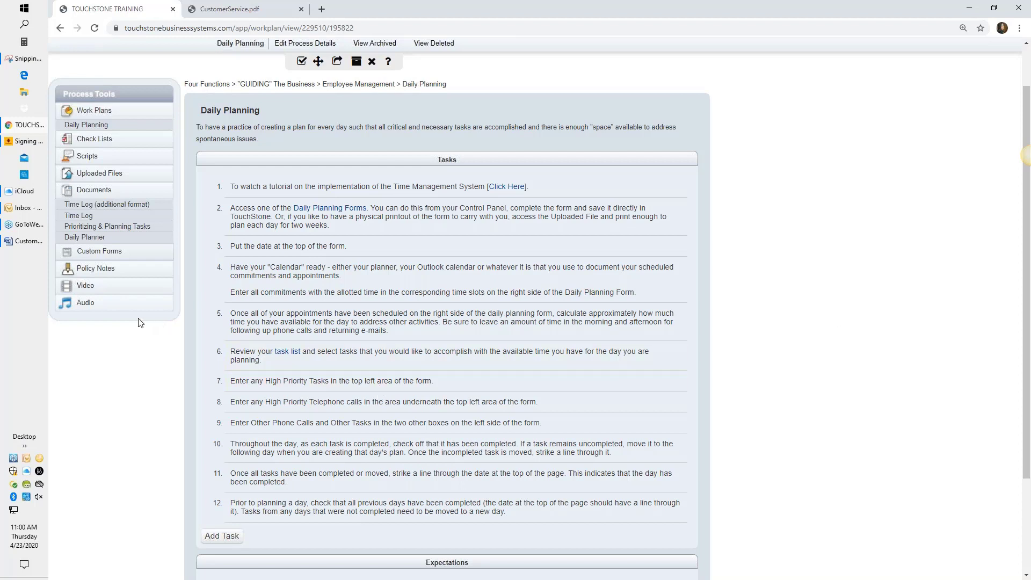
{"action": "left_click", "coordinate": [95, 240]}
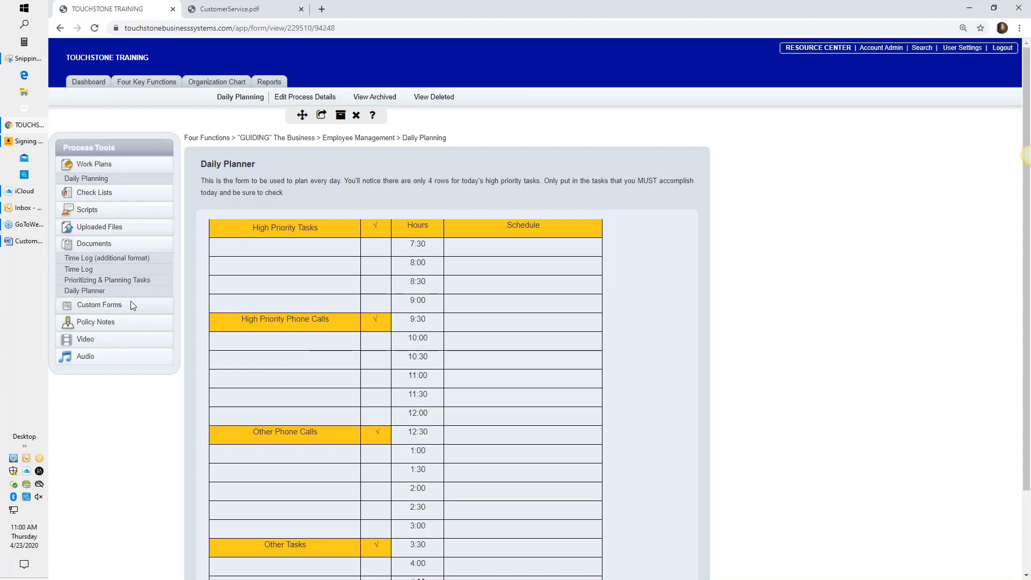
{"action": "left_click", "coordinate": [120, 285]}
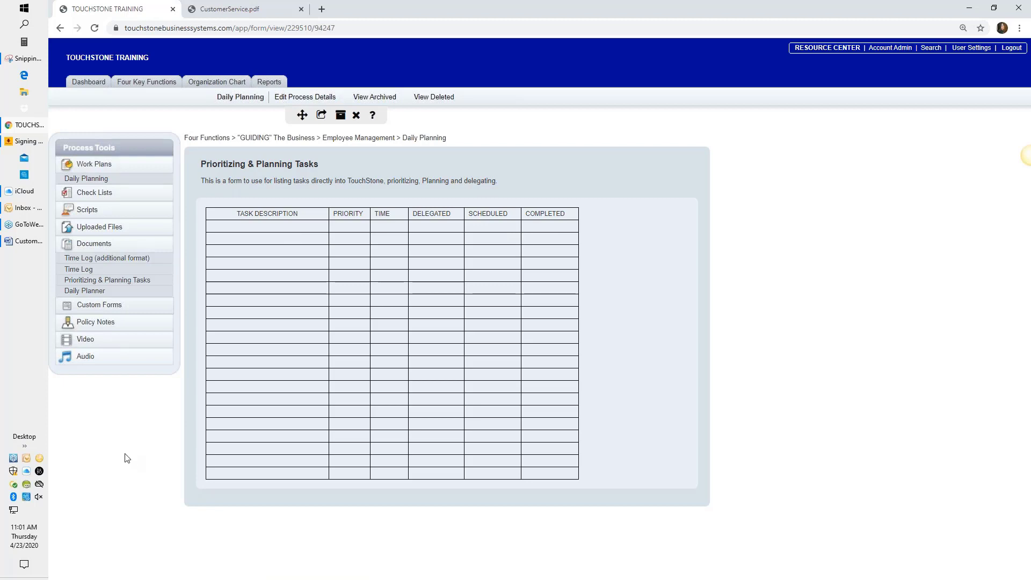
Link the Daily Planning process to the Manager of Administration & Finance job description as a strategic process.
{"action": "left_click", "coordinate": [303, 115]}
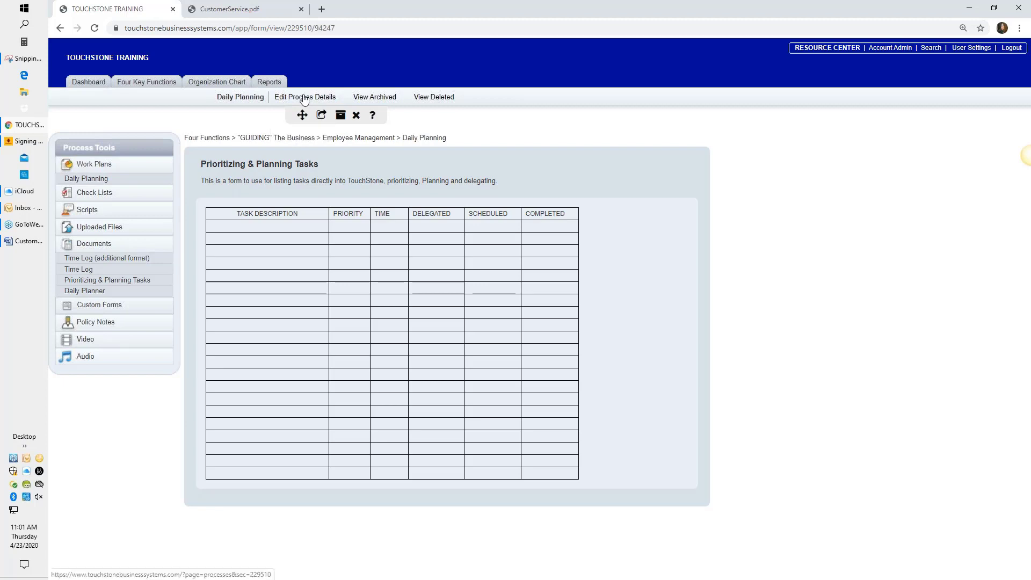
{"action": "left_click", "coordinate": [318, 98]}
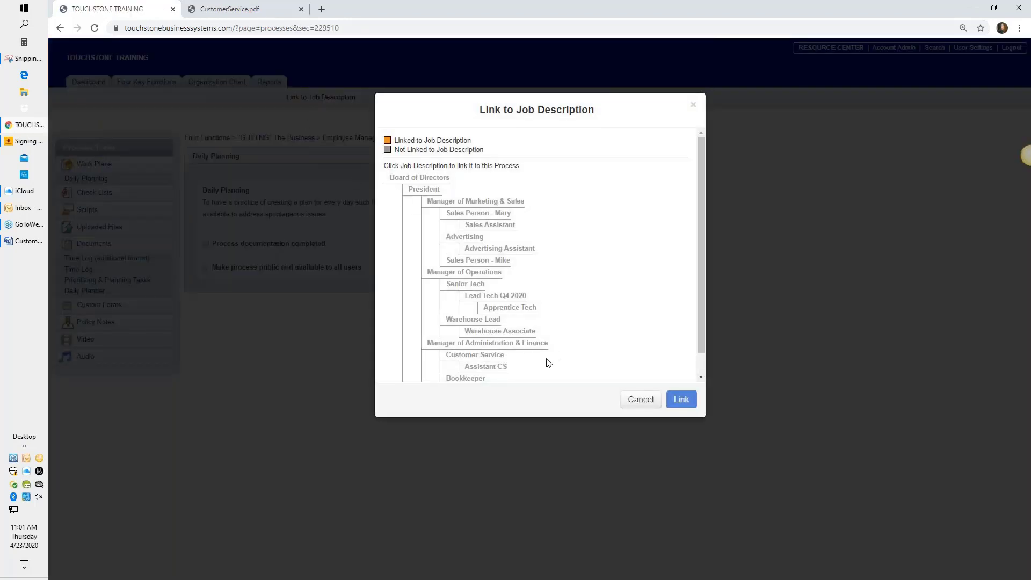
{"action": "left_click", "coordinate": [513, 345]}
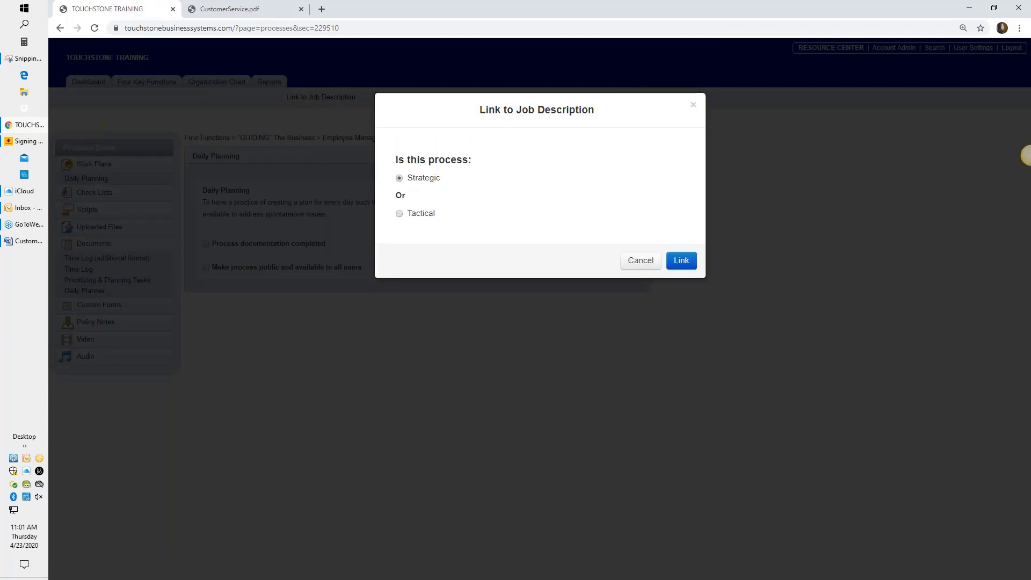
{"action": "left_click", "coordinate": [677, 260]}
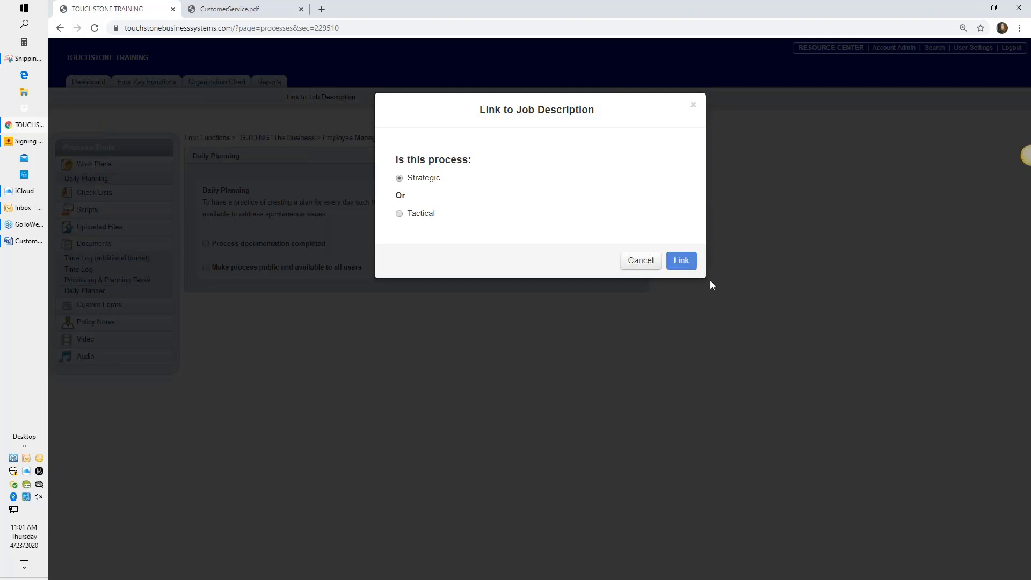
{"action": "left_click", "coordinate": [692, 105]}
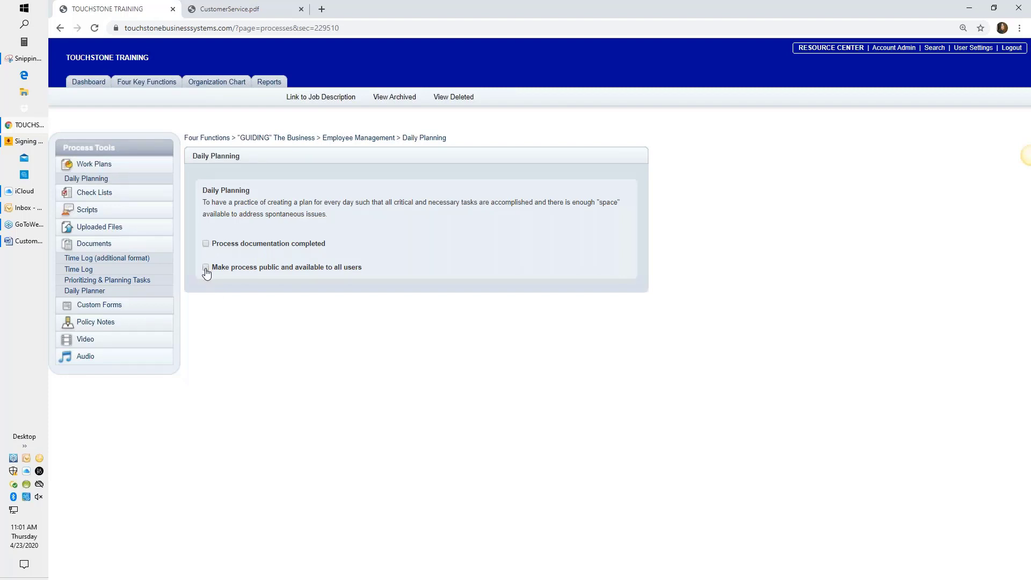
Open the Daily Planner document of the Daily Planning process from the Manager of Administration & Finance control panel.
{"action": "left_click", "coordinate": [86, 84]}
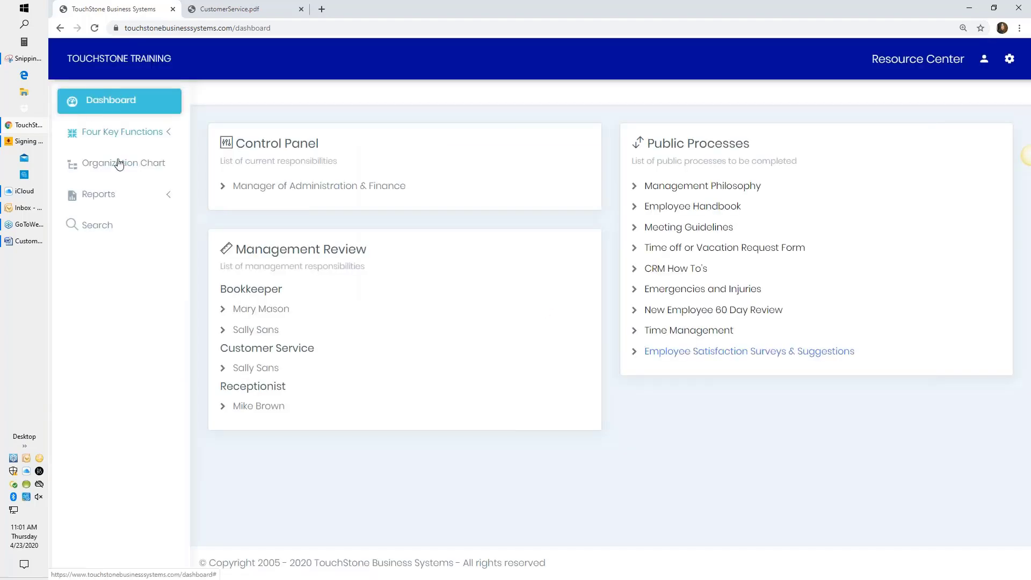
{"action": "left_click", "coordinate": [319, 185]}
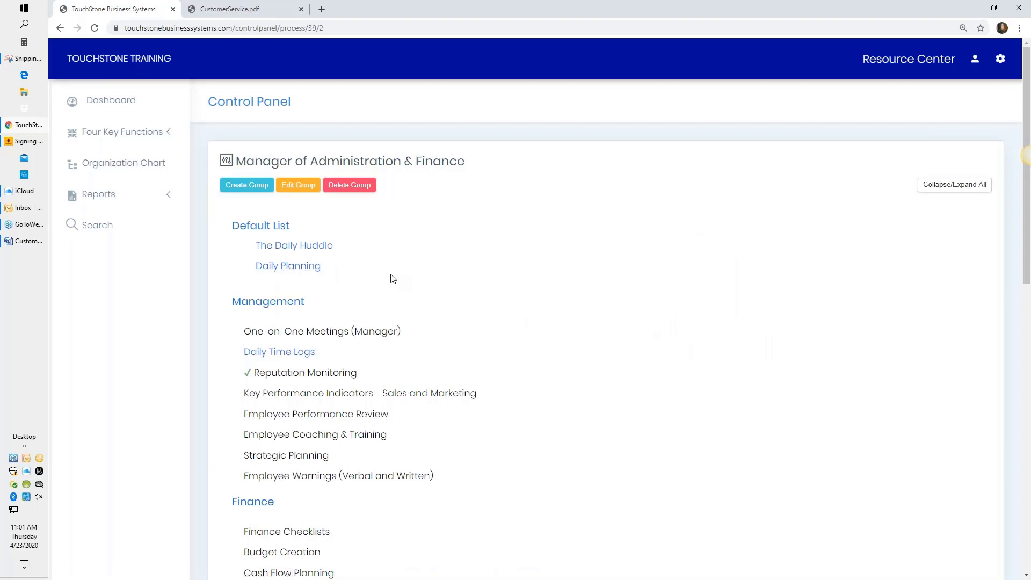
{"action": "left_click", "coordinate": [296, 268]}
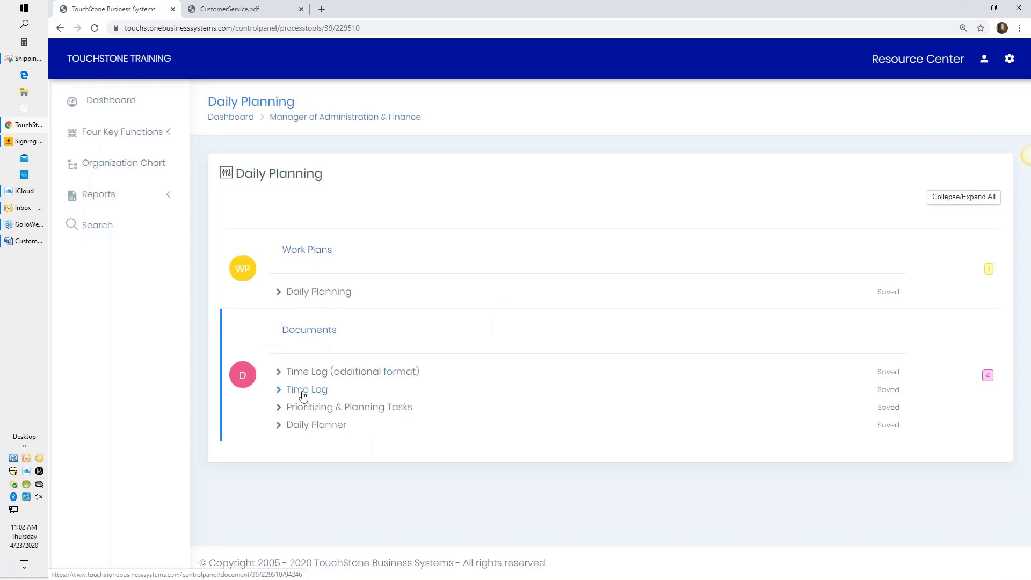
{"action": "left_click", "coordinate": [316, 431]}
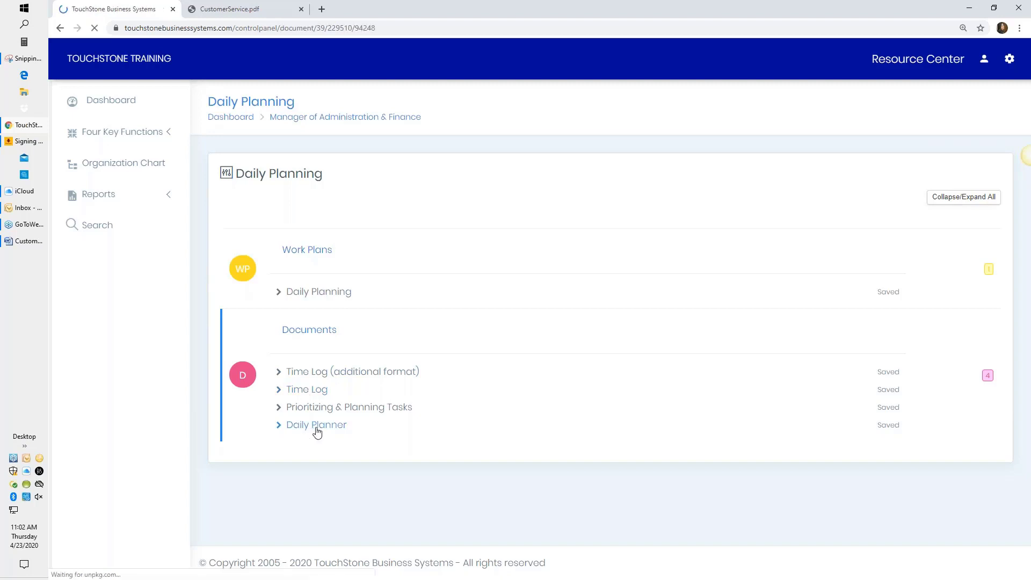
Enter "live" and "write it out" as the first two high priority tasks in the Daily Planner and save the document.
{"action": "scroll", "coordinate": [506, 389], "scroll_direction": "down", "scroll_amount": 1}
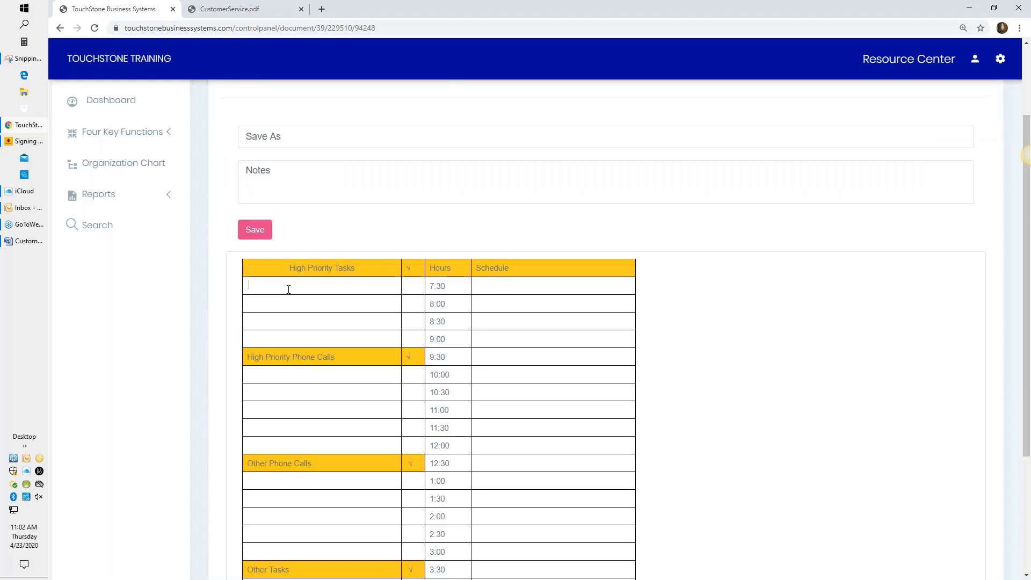
{"action": "type", "text": "ive"}
{"action": "left_click", "coordinate": [272, 304]}
{"action": "type", "text": "write it out"}
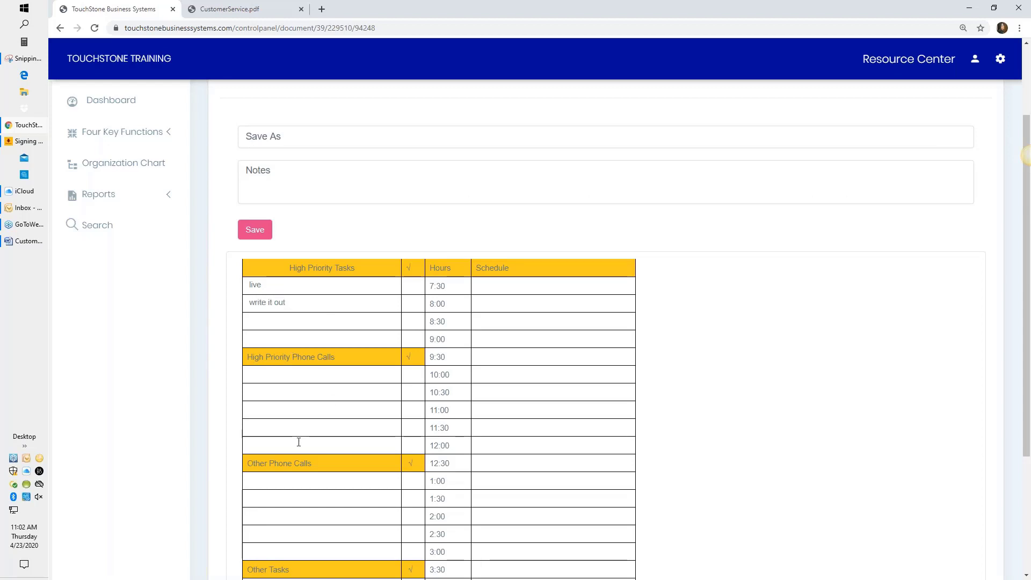
{"action": "scroll", "coordinate": [299, 386], "scroll_direction": "down", "scroll_amount": 2}
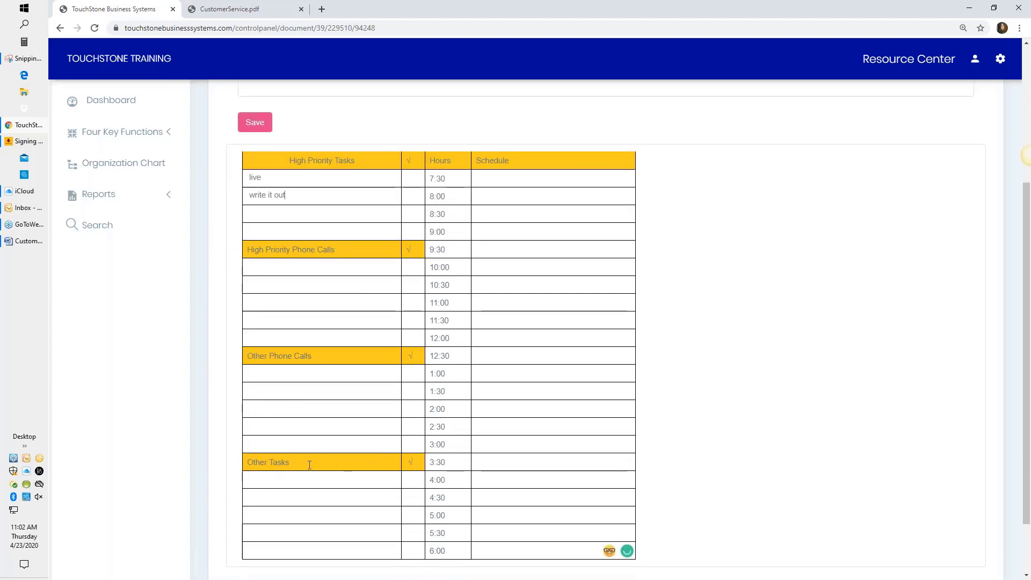
{"action": "scroll", "coordinate": [607, 370], "scroll_direction": "up", "scroll_amount": 1}
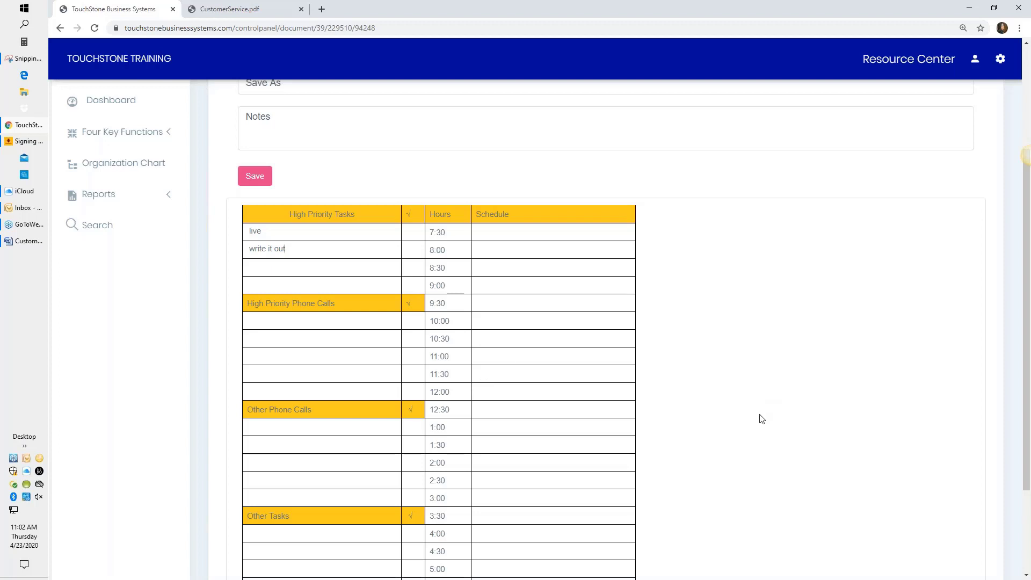
{"action": "scroll", "coordinate": [752, 417], "scroll_direction": "up", "scroll_amount": 1}
{"action": "left_click", "coordinate": [257, 235]}
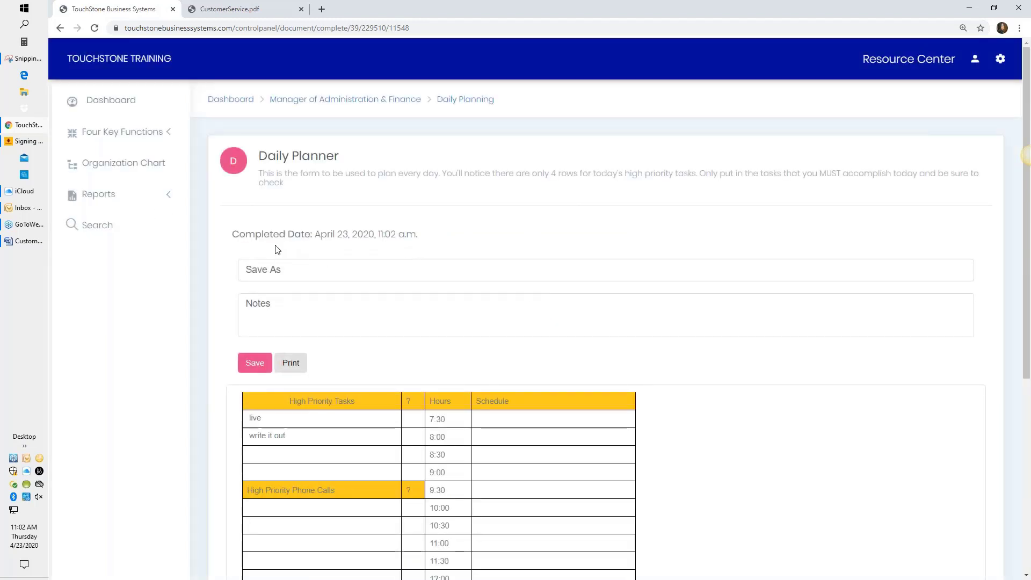
Run the Management Review report without any filters and look through the listed work plans.
{"action": "left_click", "coordinate": [97, 198]}
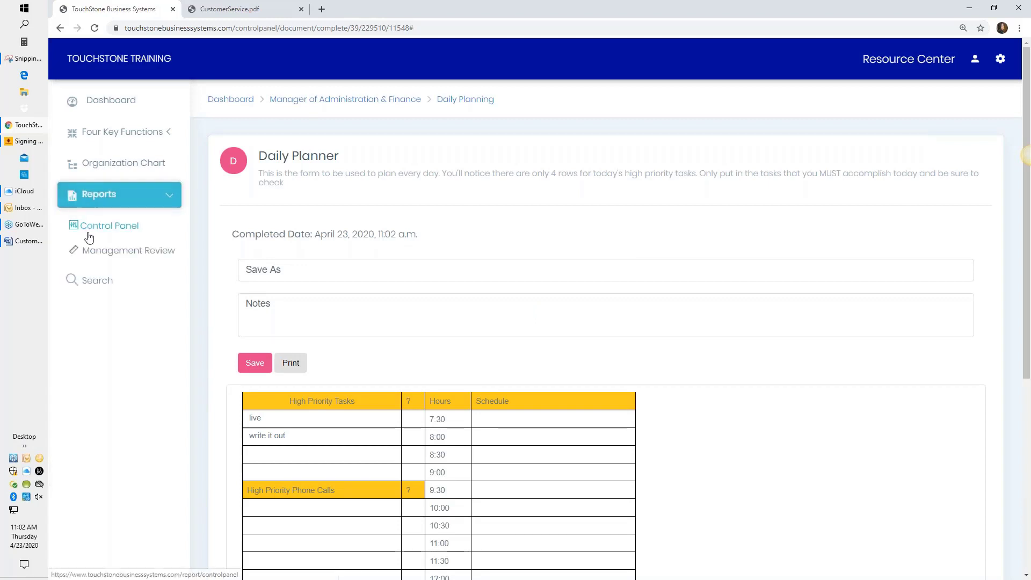
{"action": "left_click", "coordinate": [102, 255]}
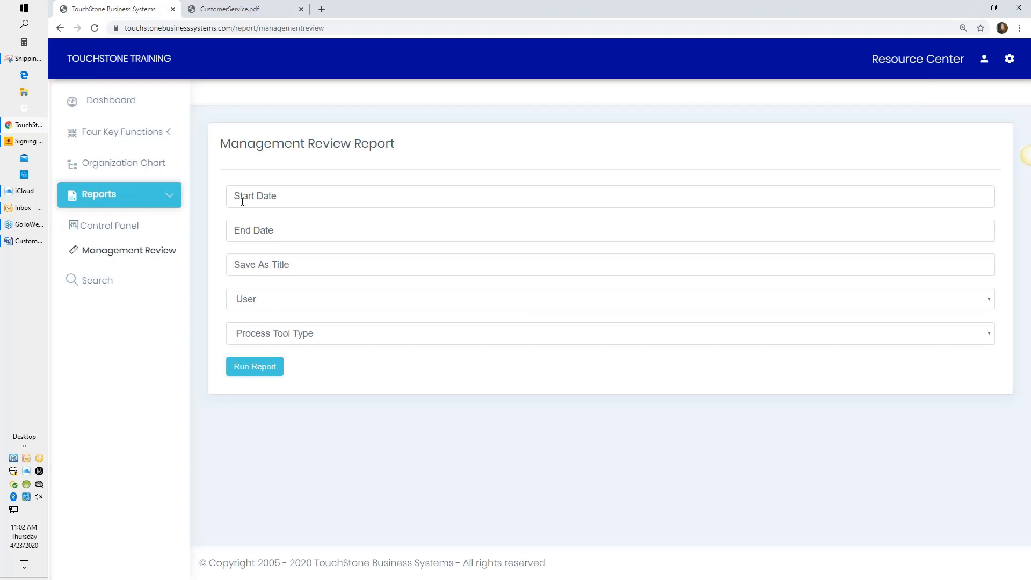
{"action": "left_click", "coordinate": [254, 366]}
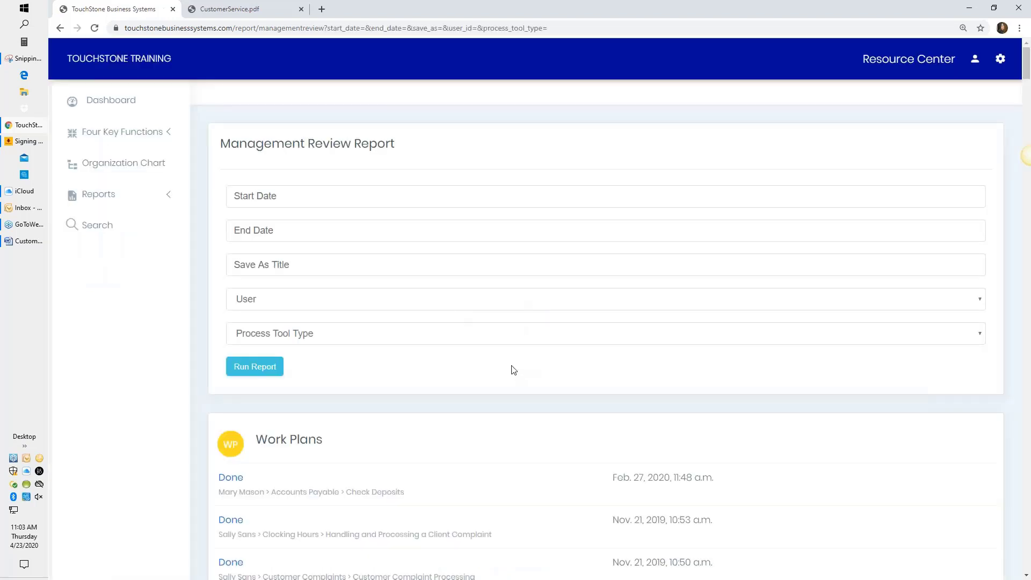
{"action": "scroll", "coordinate": [512, 365], "scroll_direction": "down", "scroll_amount": 2}
{"action": "scroll", "coordinate": [545, 342], "scroll_direction": "down", "scroll_amount": 2}
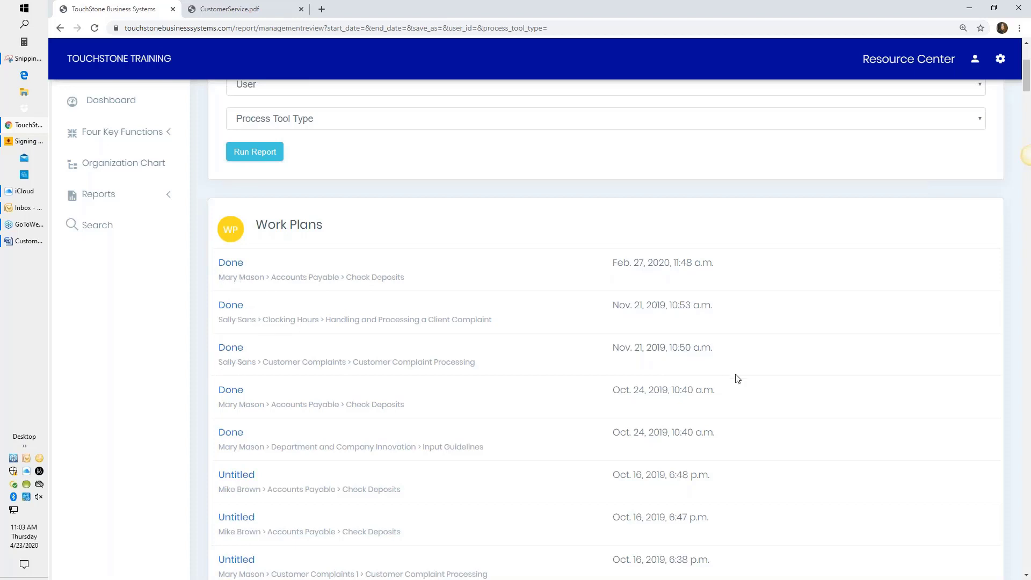
{"action": "scroll", "coordinate": [736, 375], "scroll_direction": "up", "scroll_amount": 4}
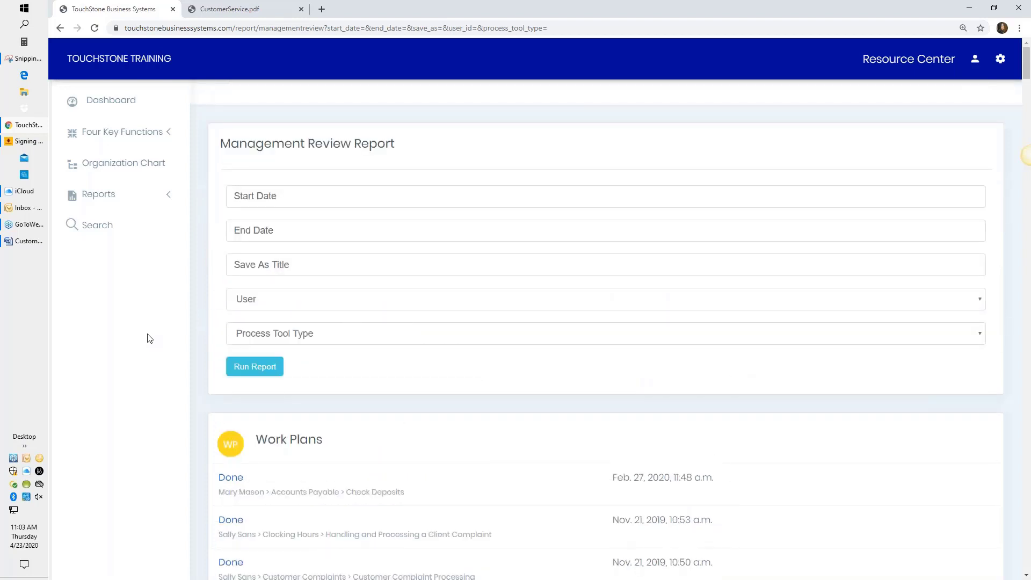
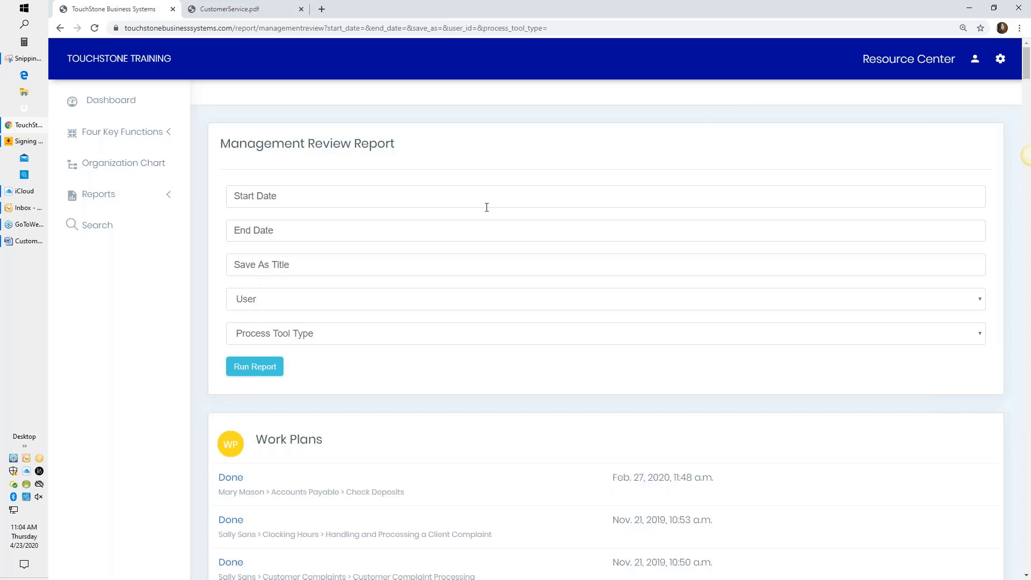
Open The Daily Huddle process in Employee Management under "GUIDING" The Business.
{"action": "left_click", "coordinate": [120, 135]}
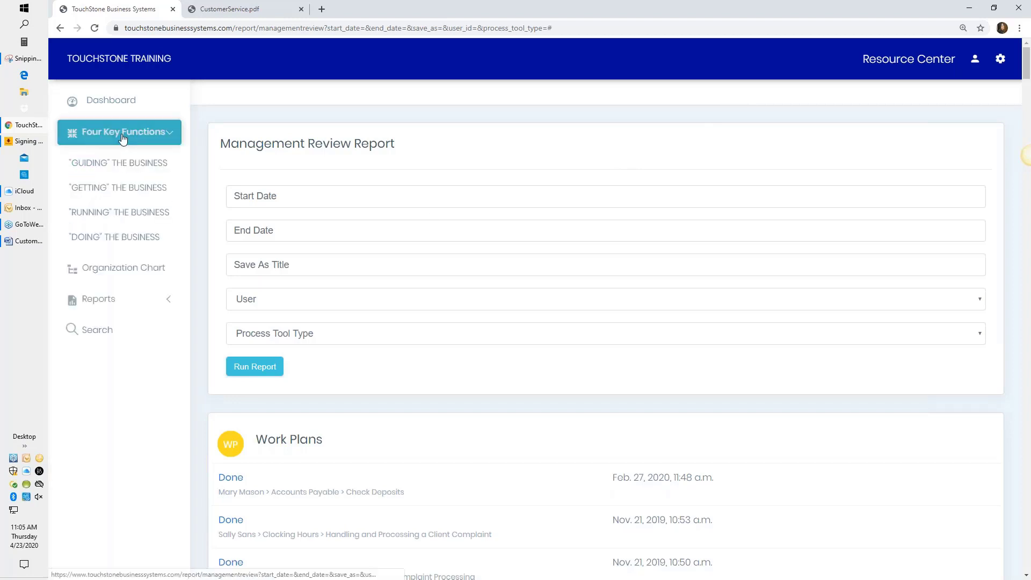
{"action": "left_click", "coordinate": [127, 167]}
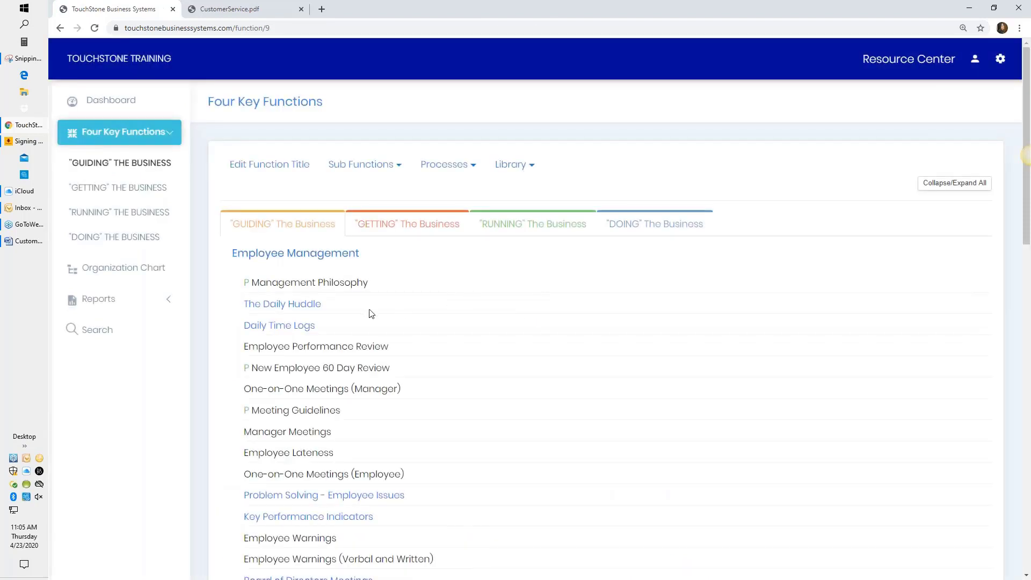
{"action": "left_click", "coordinate": [293, 304]}
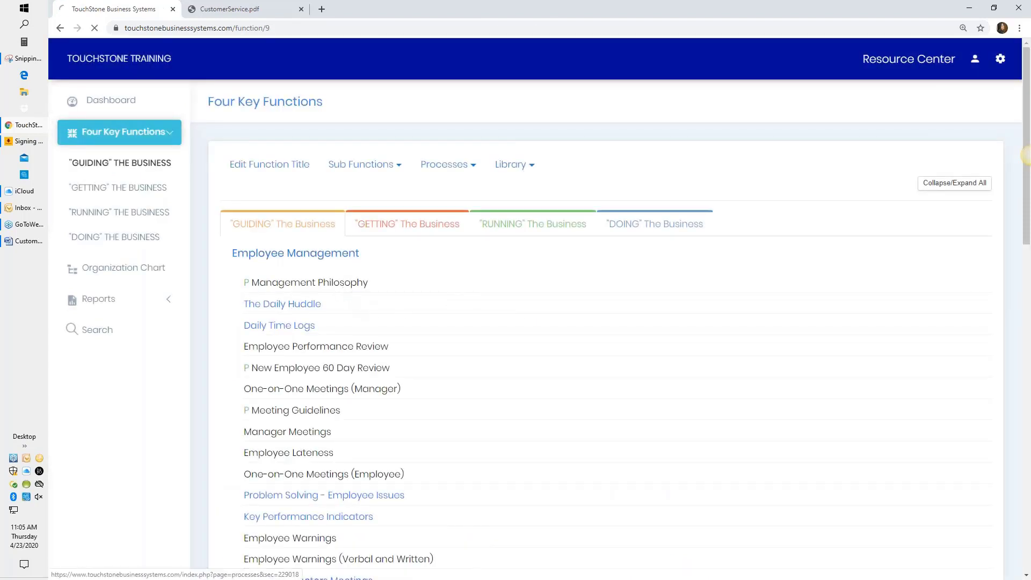